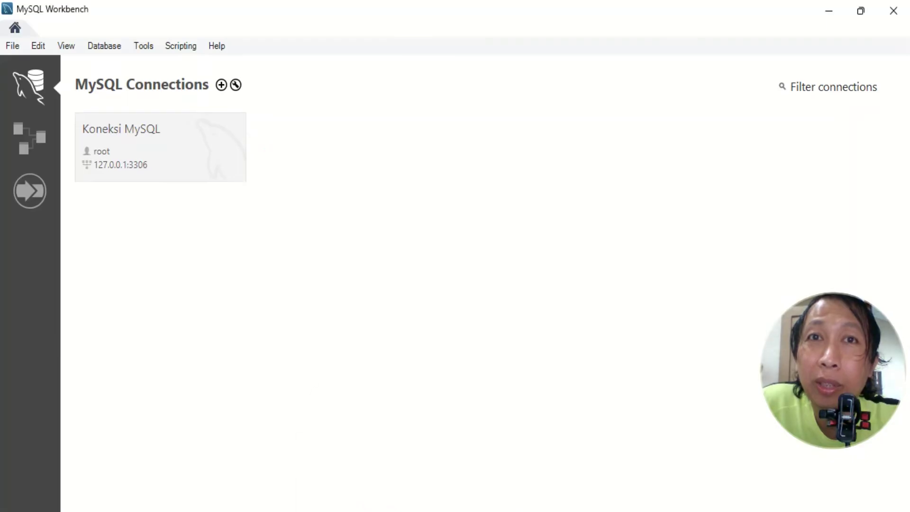
- Check the Normalisasi Database slide in PowerPoint and the list of saved EER models in MySQL Workbench
click(520, 511)
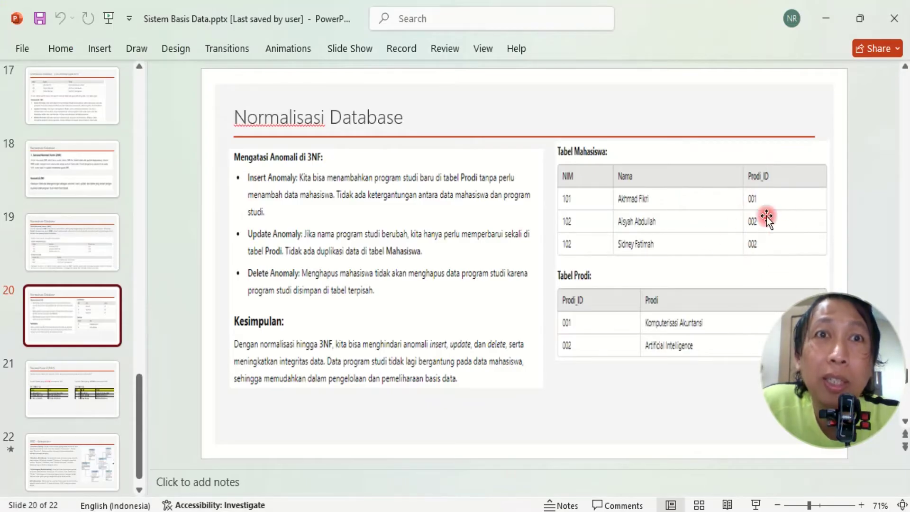
click(398, 511)
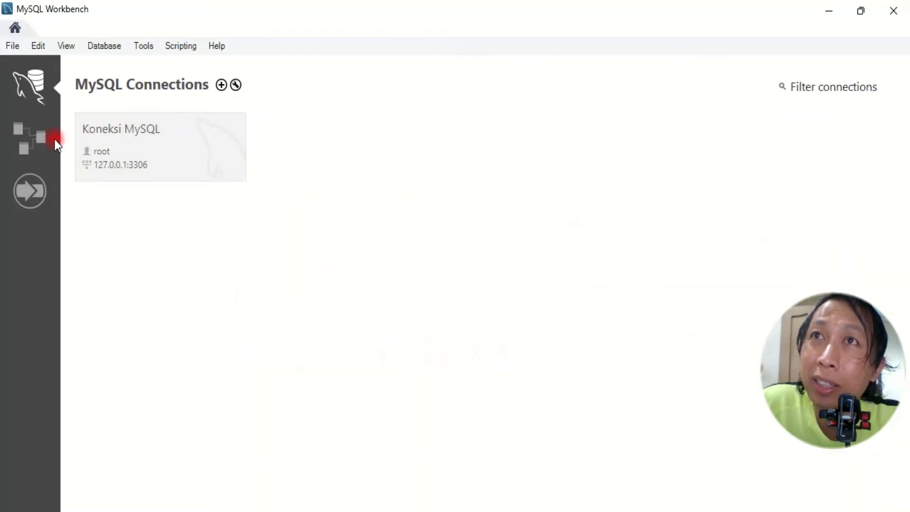
click(34, 135)
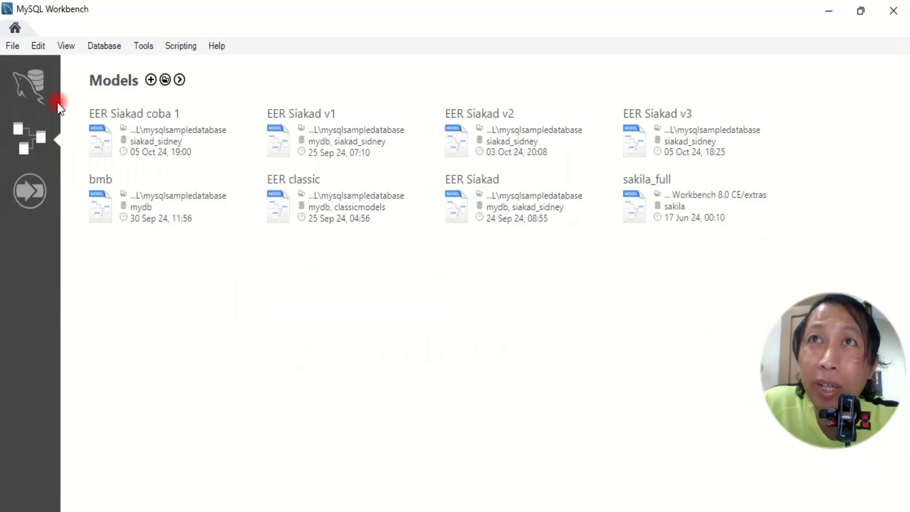
click(33, 86)
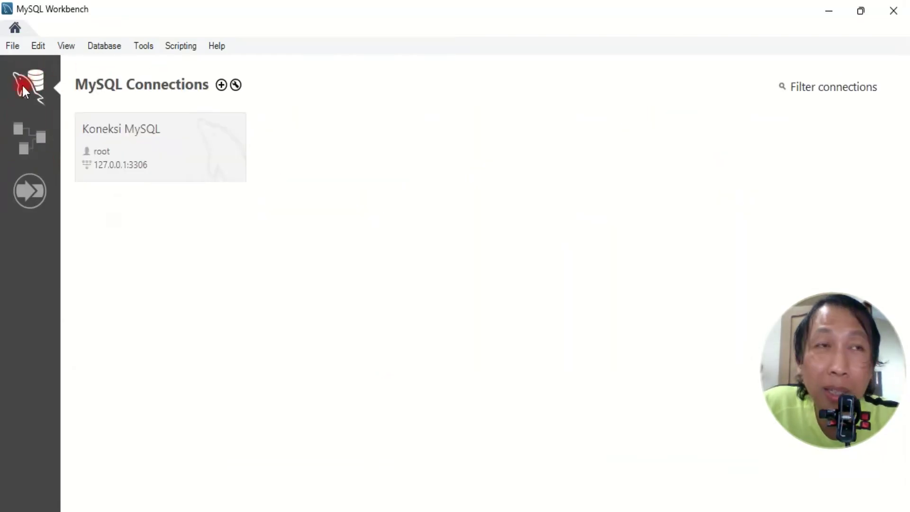
- Open the Koneksi MySQL connection and select the siakad_sidney schema
click(114, 149)
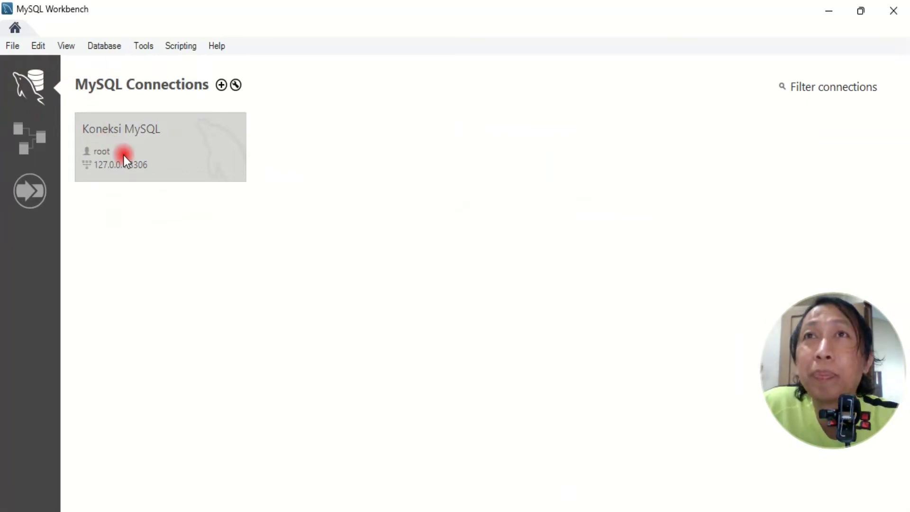
click(152, 149)
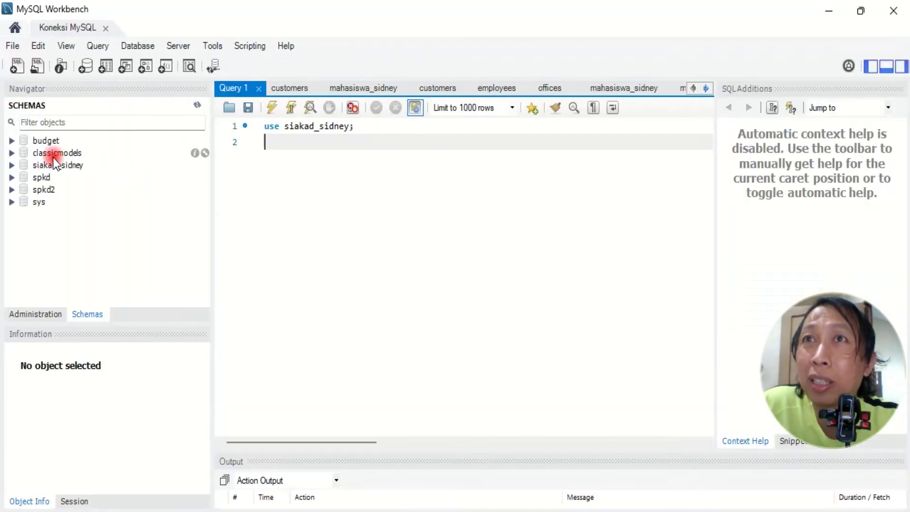
click(45, 165)
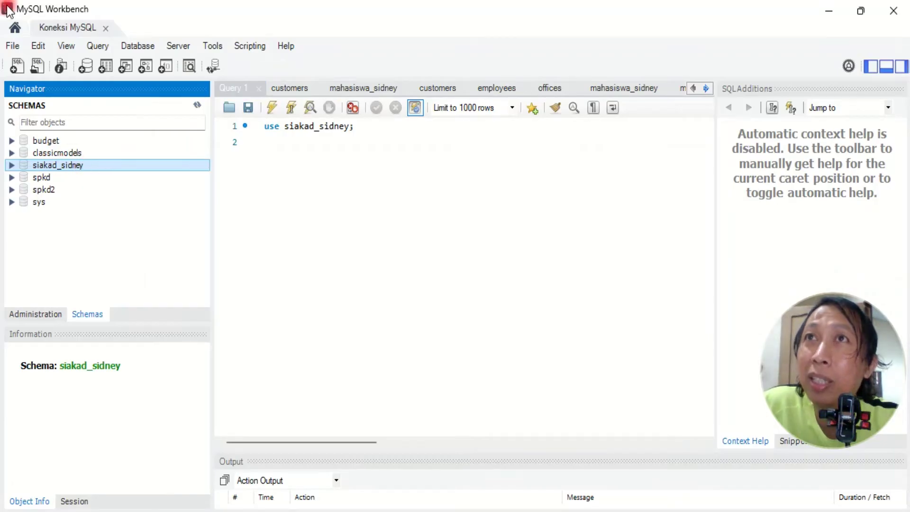
- View the saved models on the home screen and return to the Koneksi MySQL session
click(15, 27)
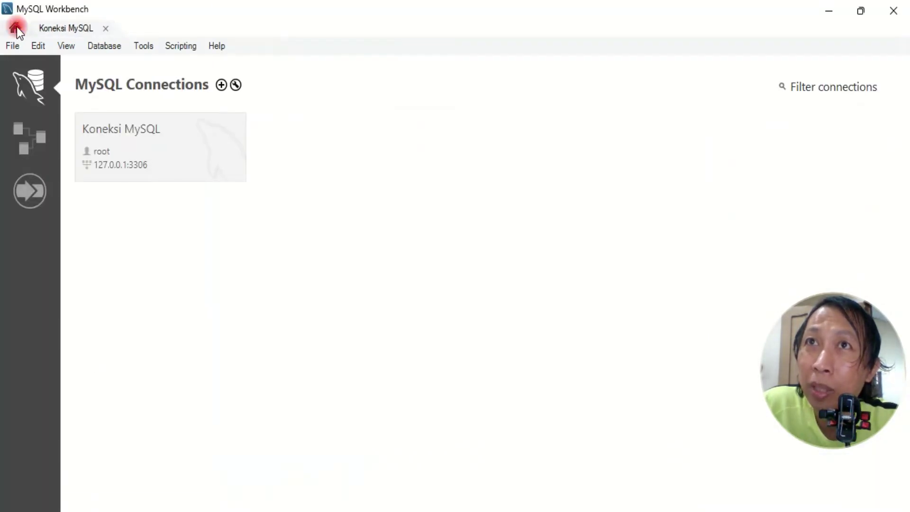
click(32, 133)
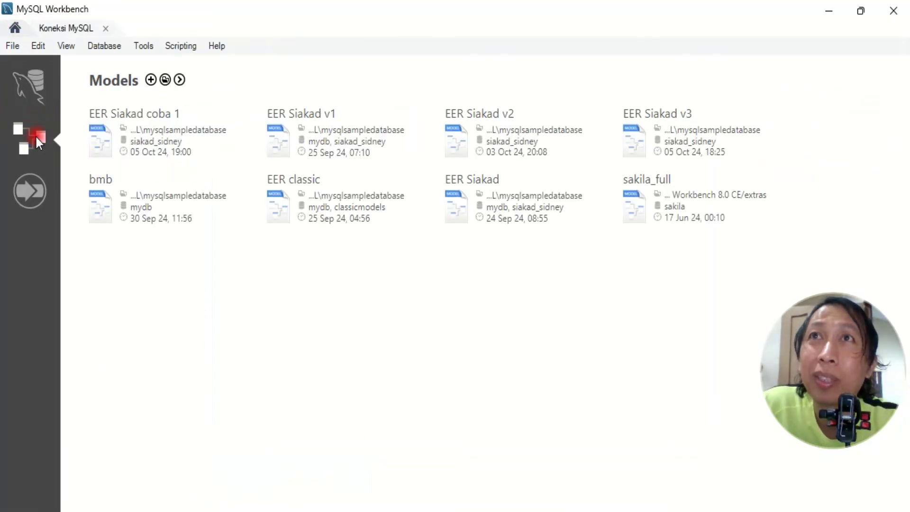
click(67, 27)
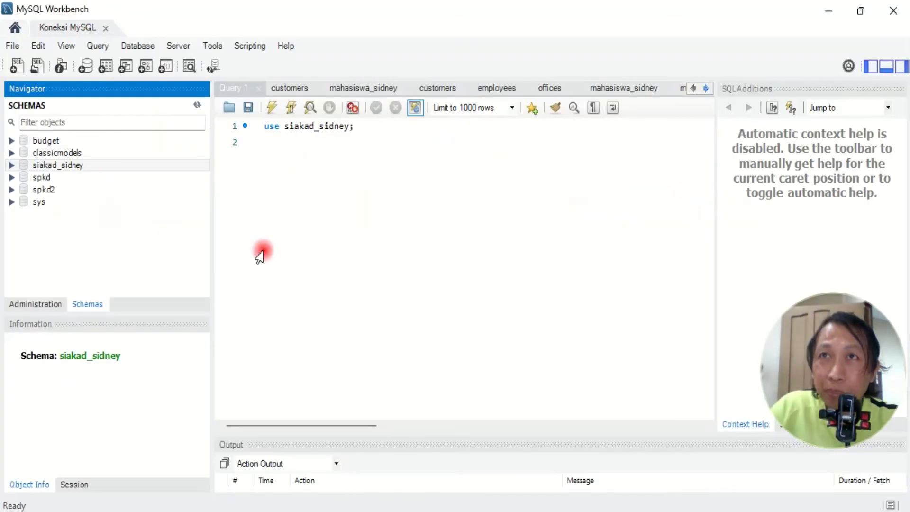
- Expand the siakad_sidney schema down to the columns of its mahasiswa_sidney table
click(11, 165)
click(22, 178)
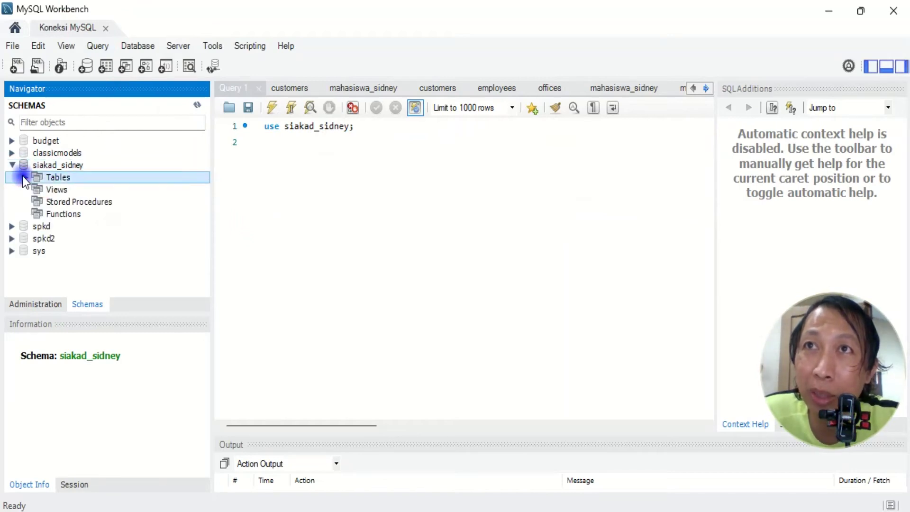
click(25, 178)
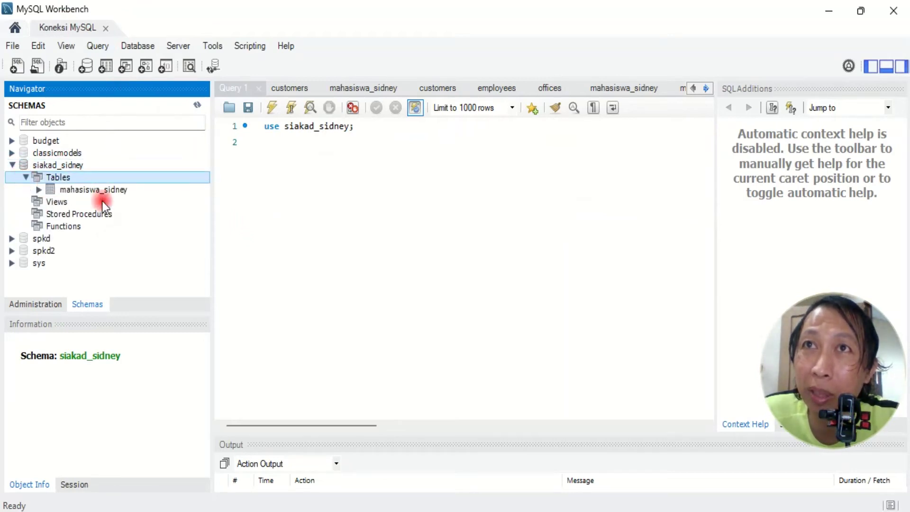
click(36, 188)
click(38, 190)
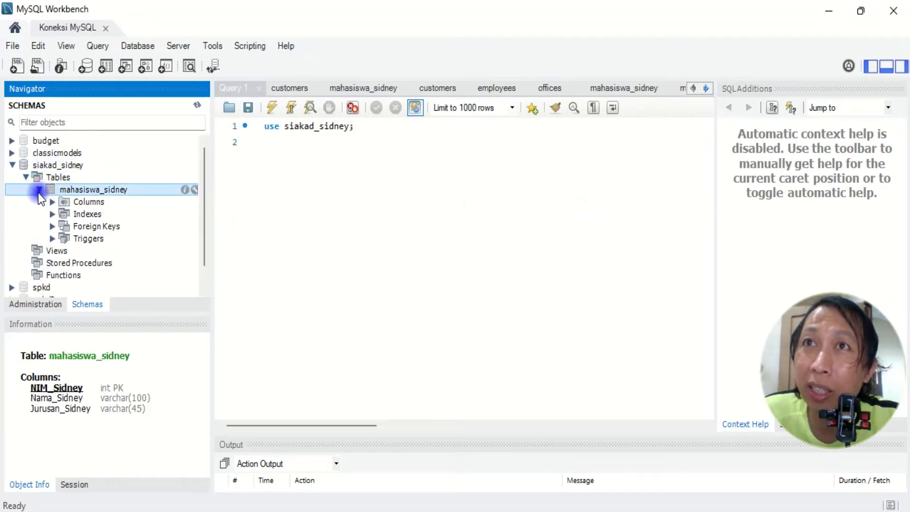
click(52, 202)
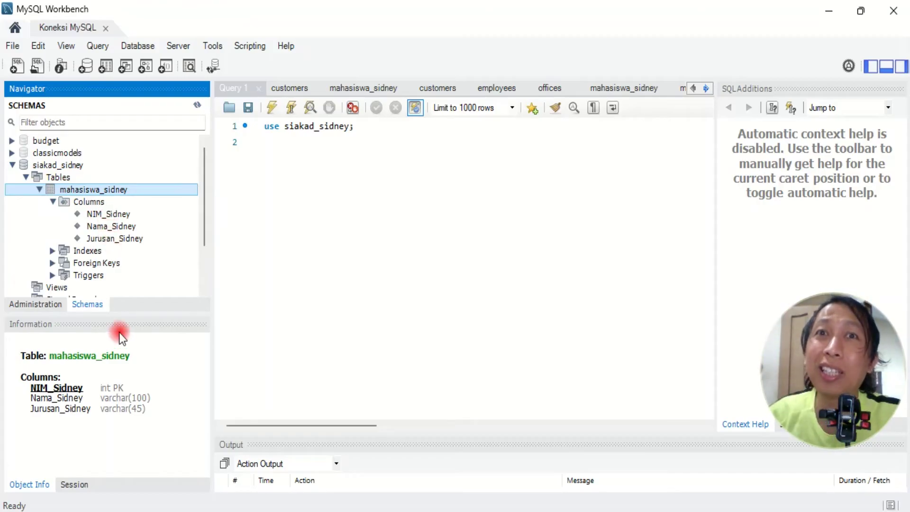
- Switch to PowerPoint and go back to slide 17, which covers the anomaly check on NF1
key(alt+Tab)
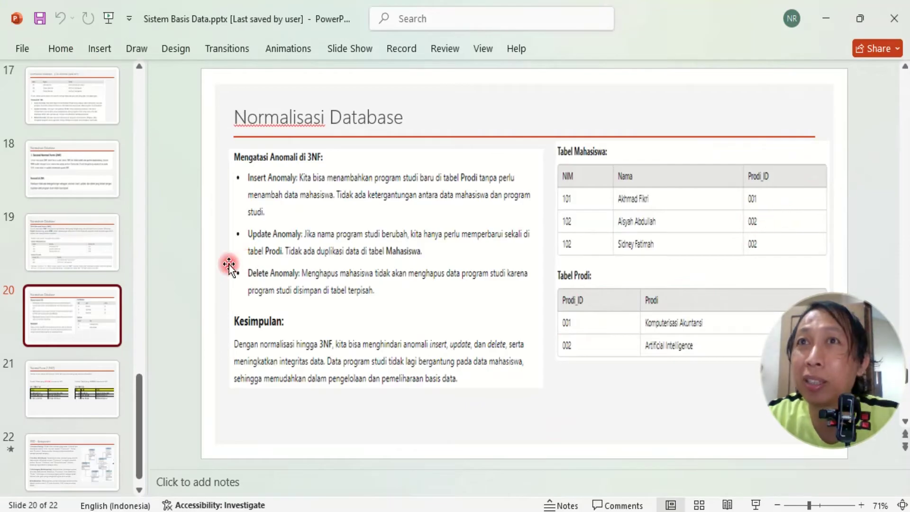
click(91, 242)
key(Up)
key(Up)
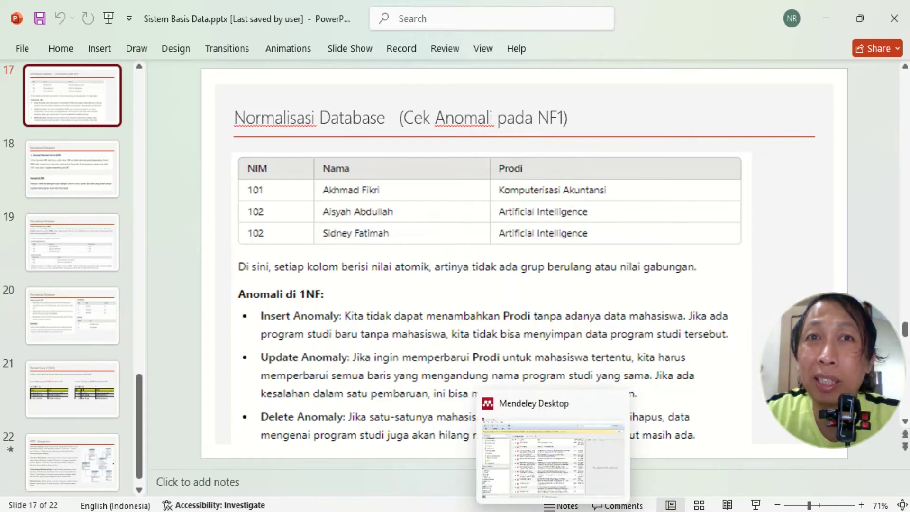
- Switch back to MySQL Workbench and open the mahasiswa_sidney table for altering
click(426, 511)
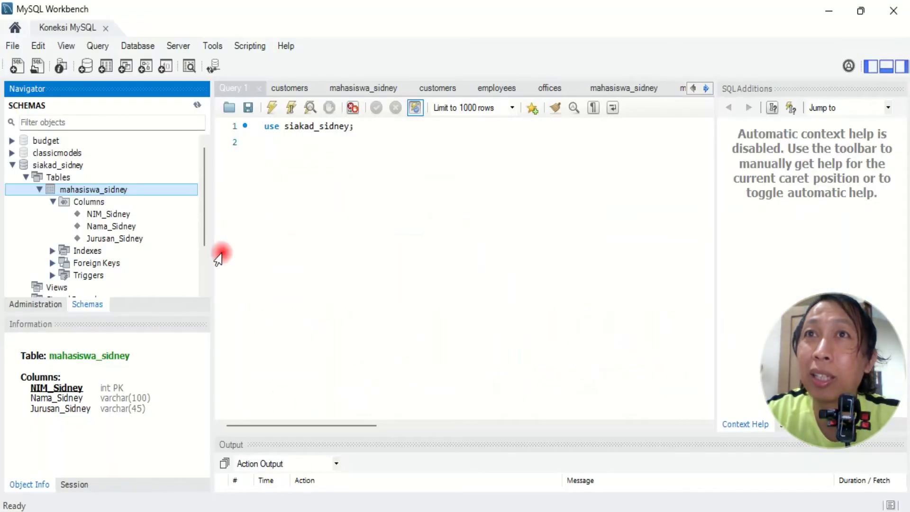
click(101, 240)
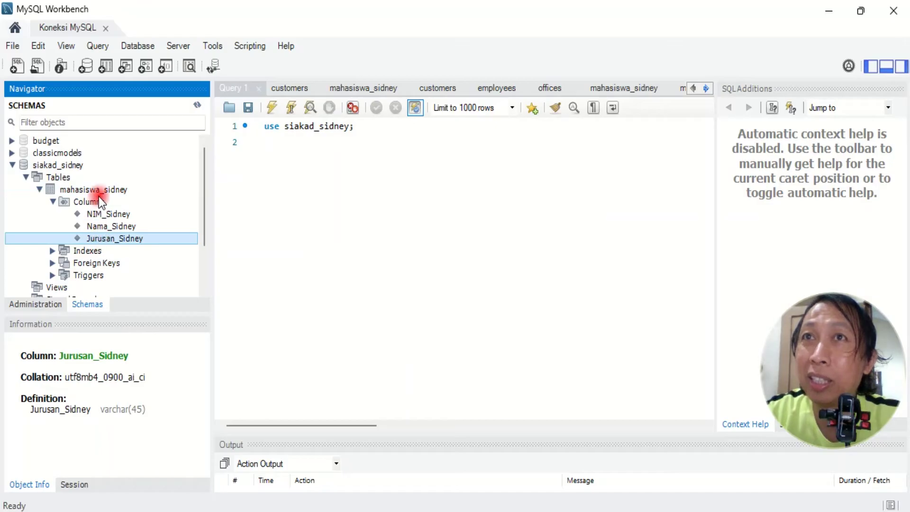
click(110, 190)
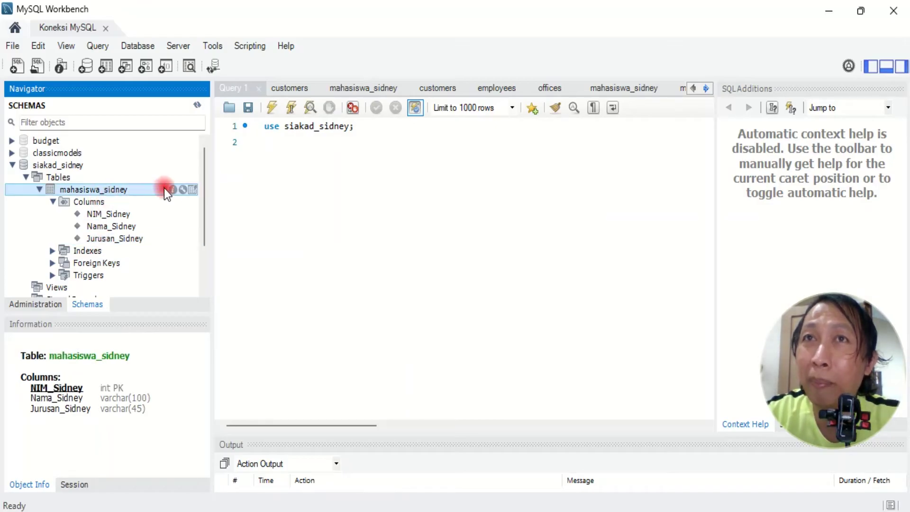
right_click(151, 186)
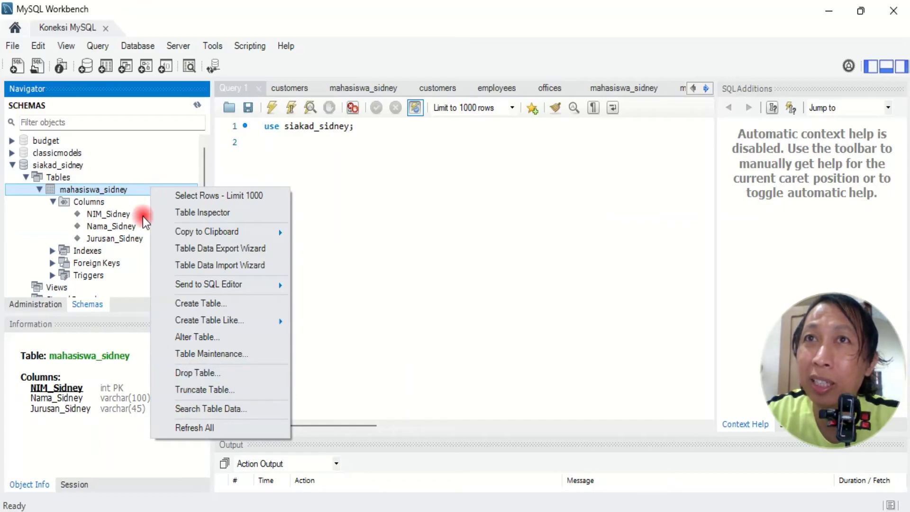
right_click(129, 189)
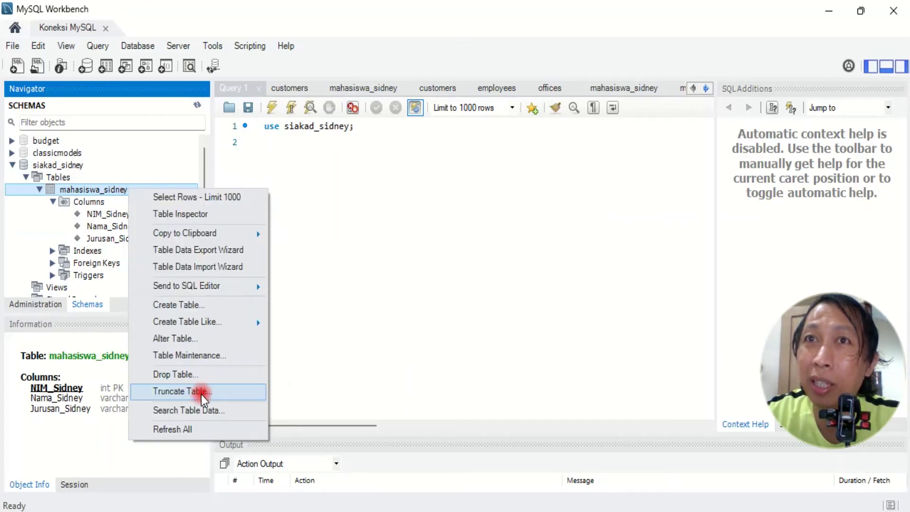
click(189, 341)
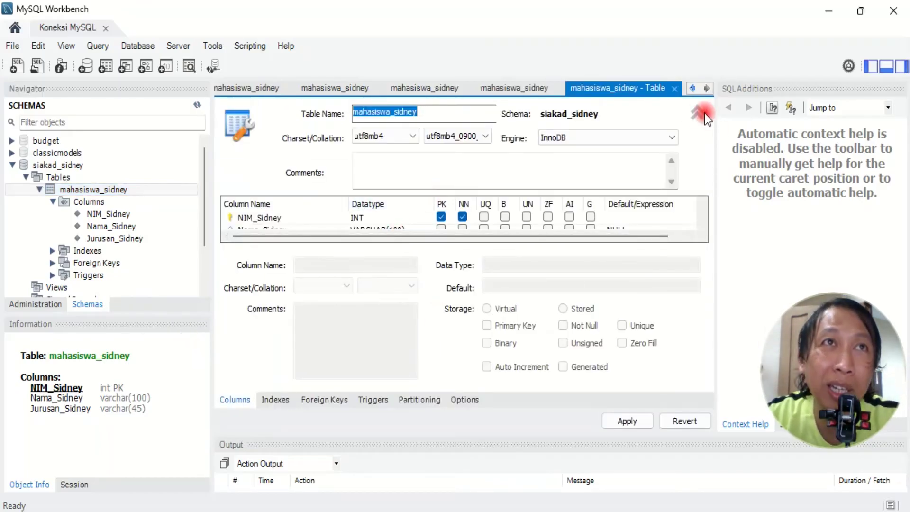
- Browse the table's columns and collapse the table header details to reveal the full column list
click(304, 217)
key(Down)
key(Down)
key(Up)
key(Up)
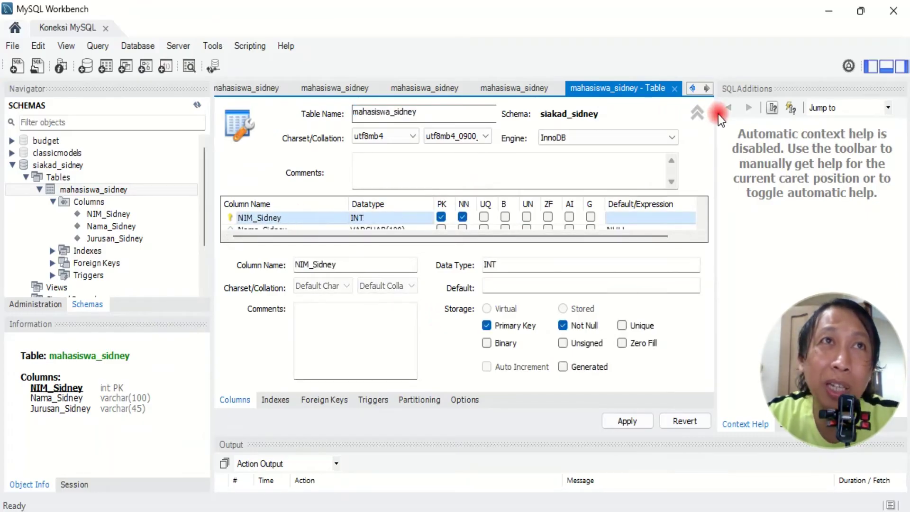
click(701, 113)
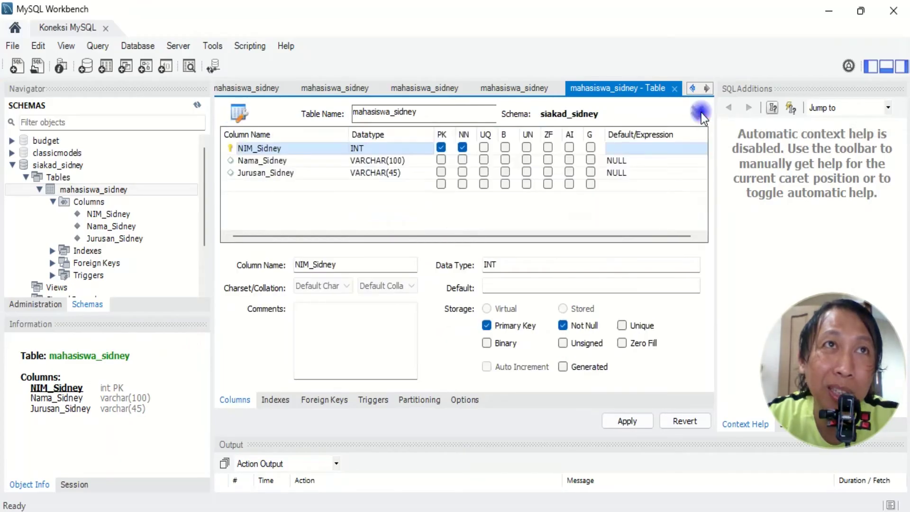
- Rename the Jurusan_Sidney column to Prodi_Sidney, checking the column name against the PowerPoint slide
double_click(266, 175)
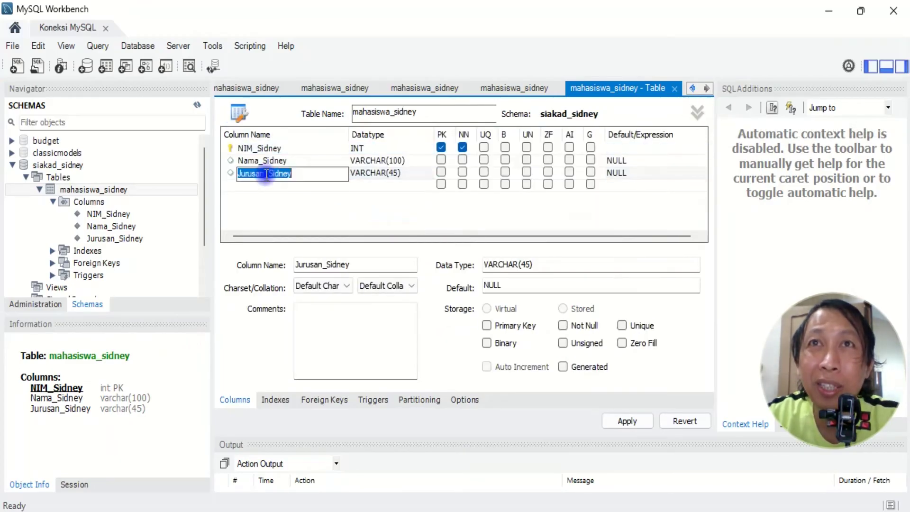
click(266, 174)
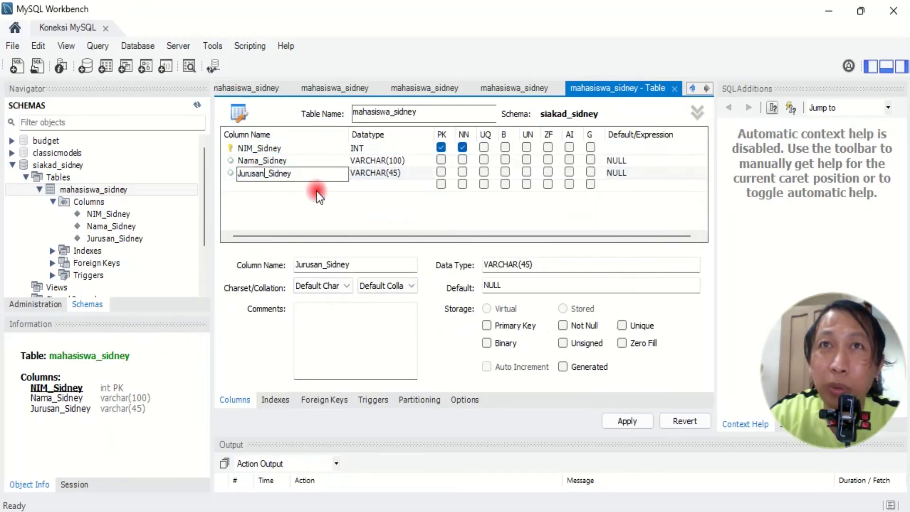
key(alt+Tab)
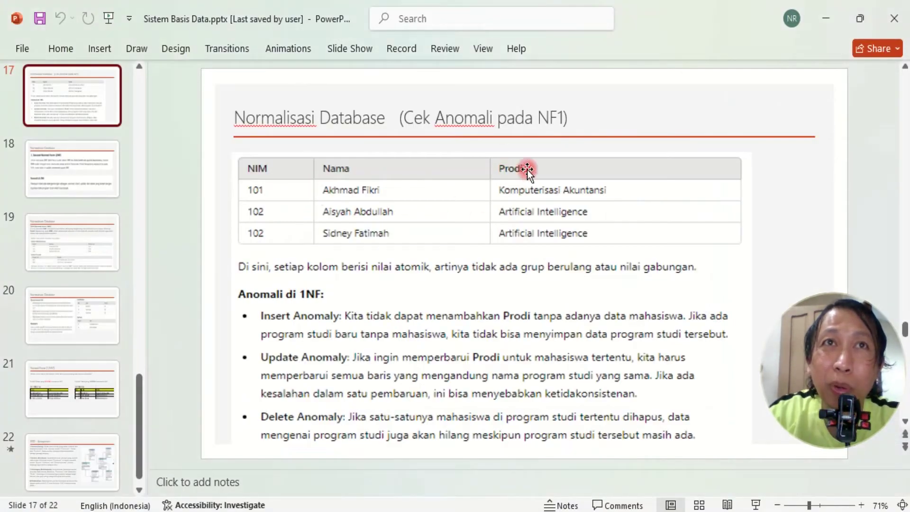
key(alt+Tab)
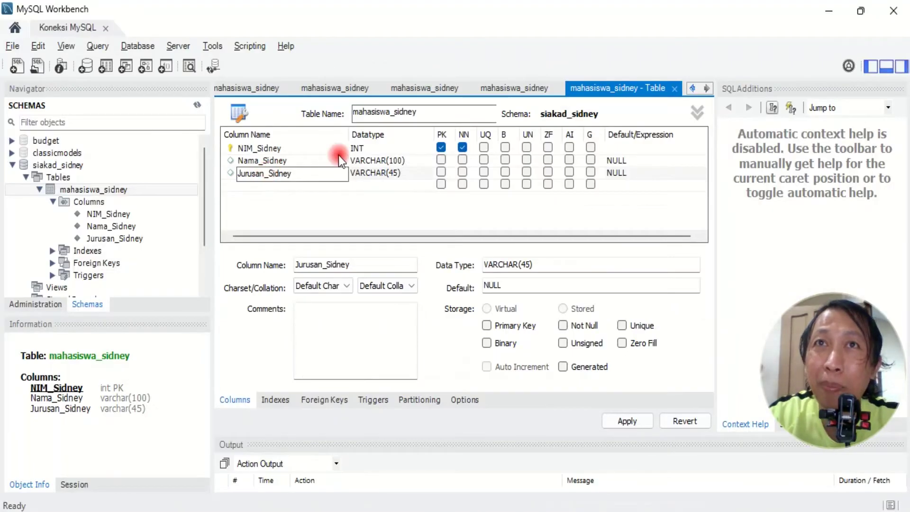
key(BackSpace)
key(BackSpace)
key(BackSpace)
key(BackSpace)
key(BackSpace)
key(BackSpace)
key(BackSpace)
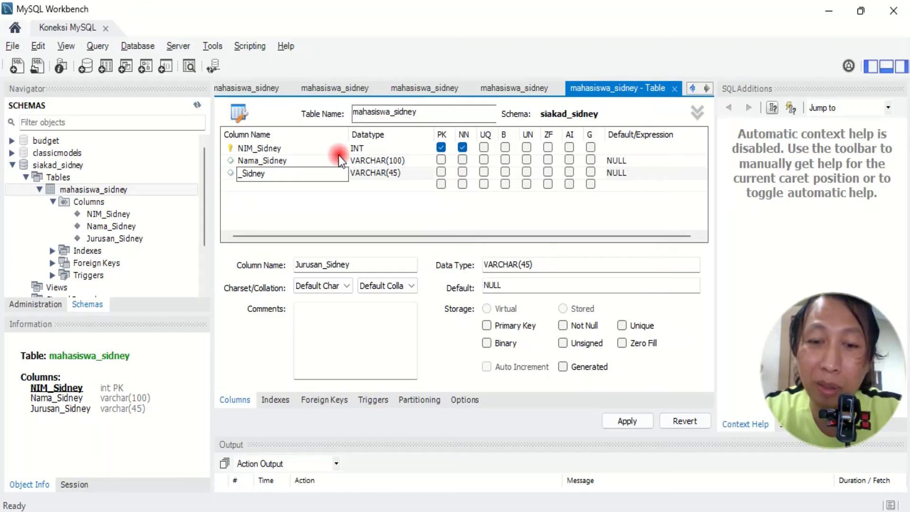
text(Prodi)
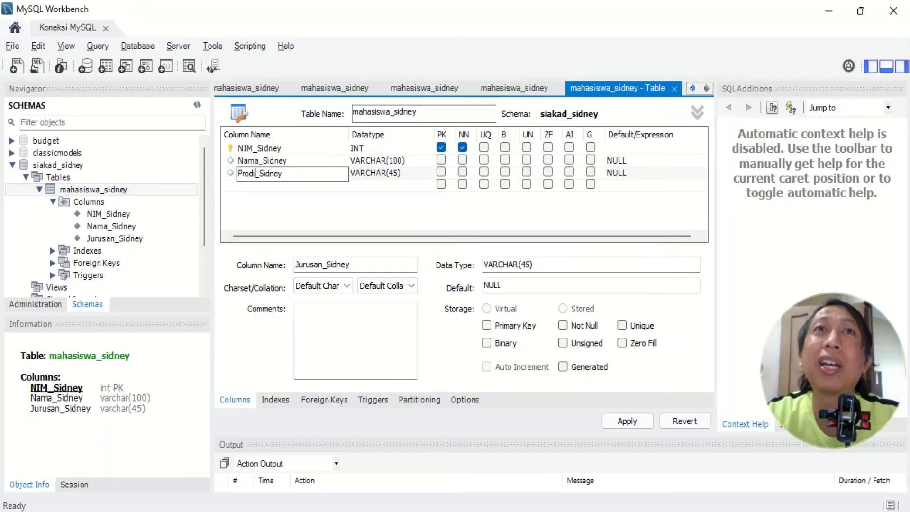
click(321, 188)
click(315, 162)
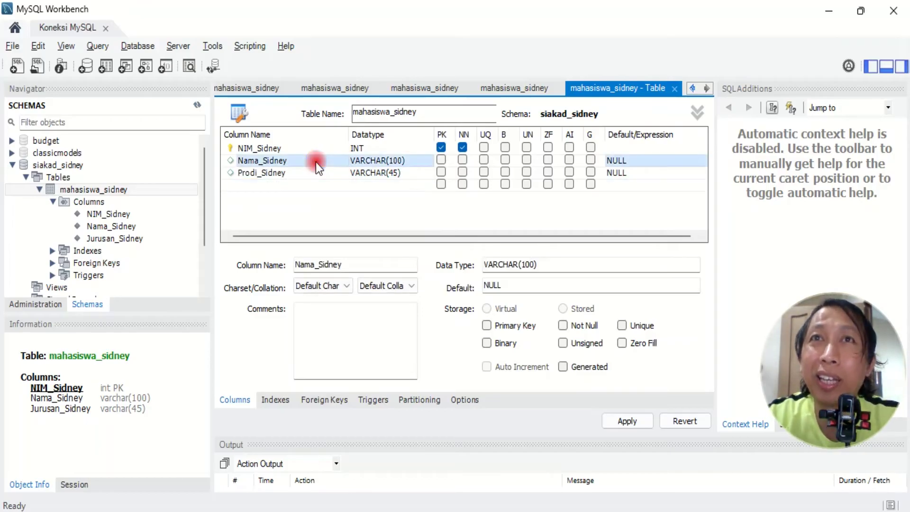
click(314, 175)
click(314, 177)
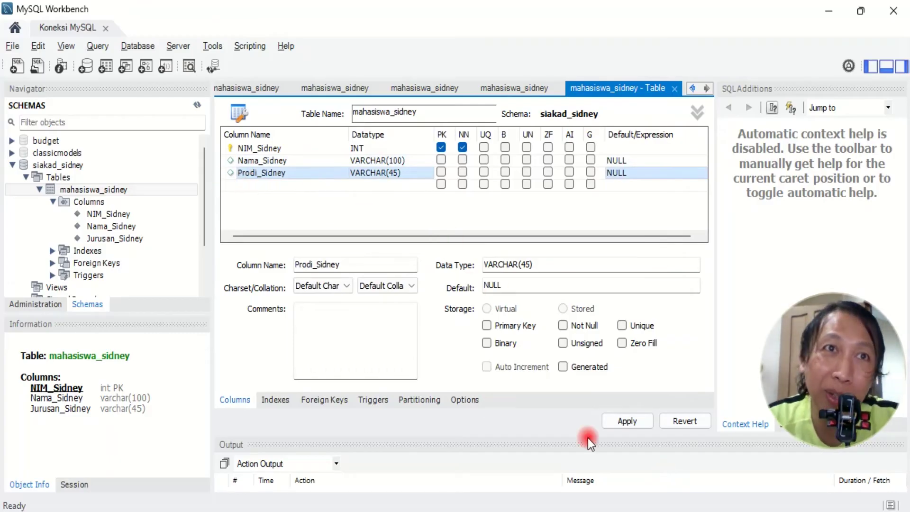
- Apply the generated ALTER TABLE script for mahasiswa_sidney to the database and finish the wizard
click(625, 420)
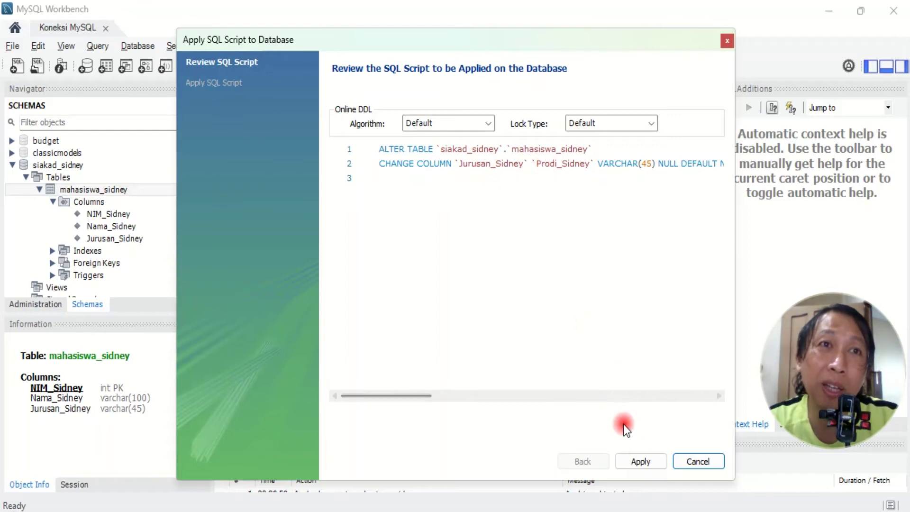
click(646, 460)
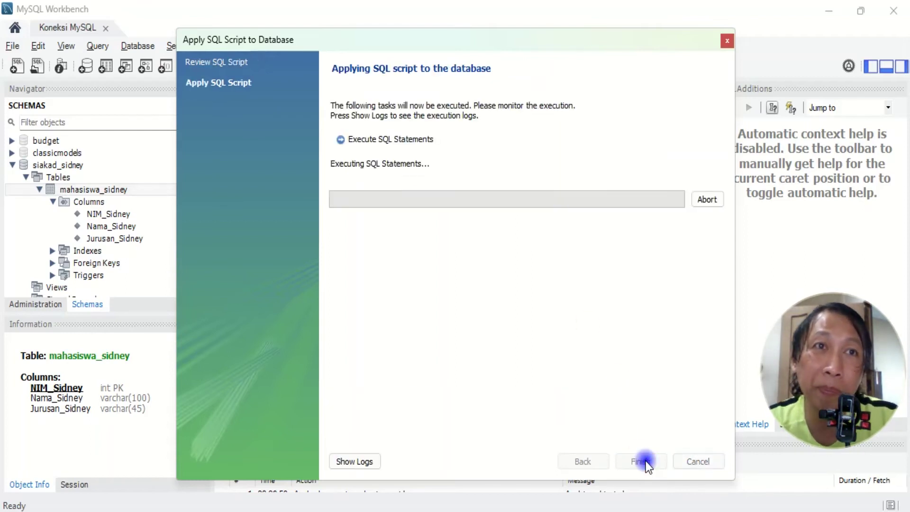
click(645, 461)
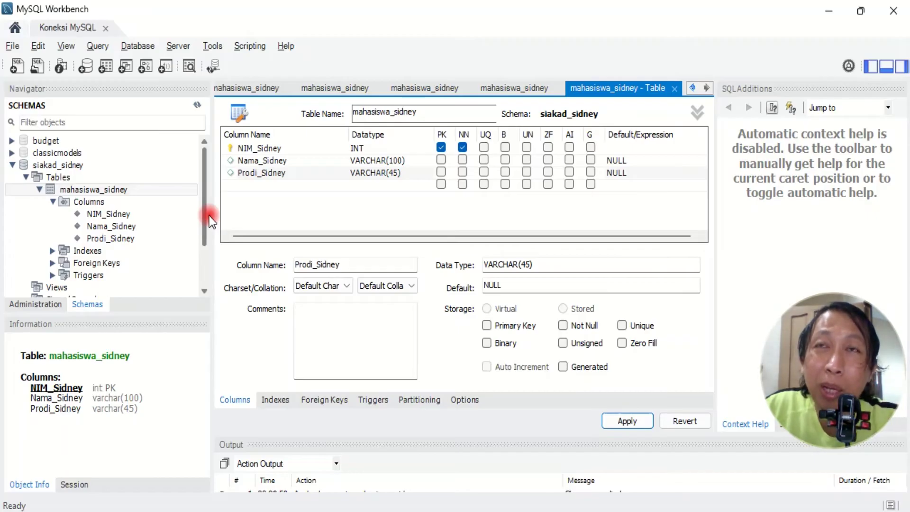
click(152, 51)
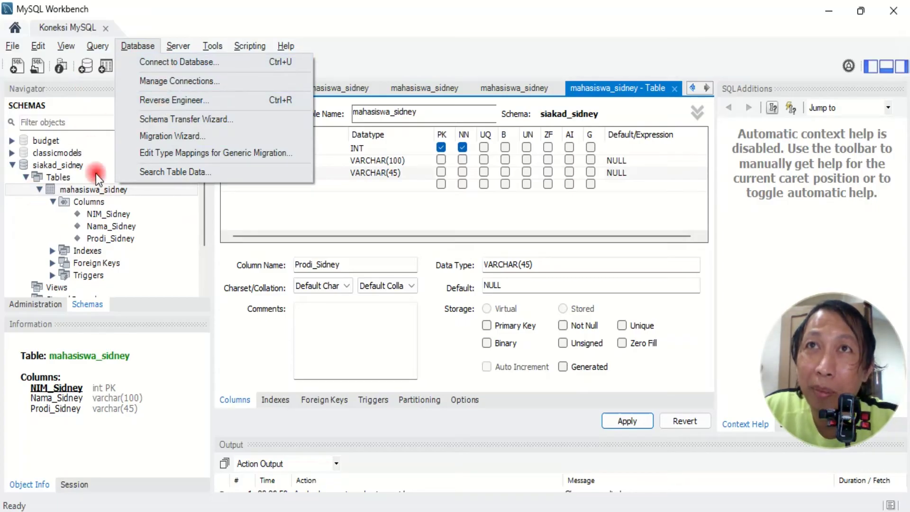
click(85, 20)
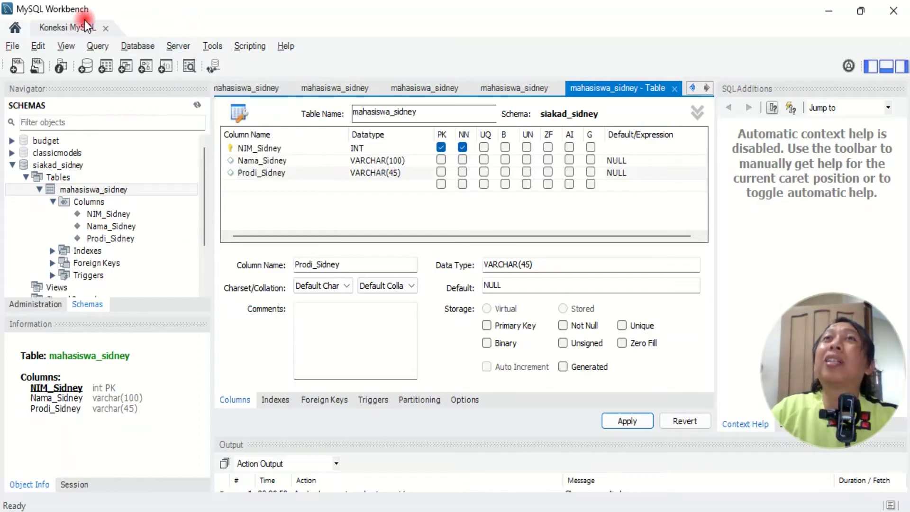
click(66, 31)
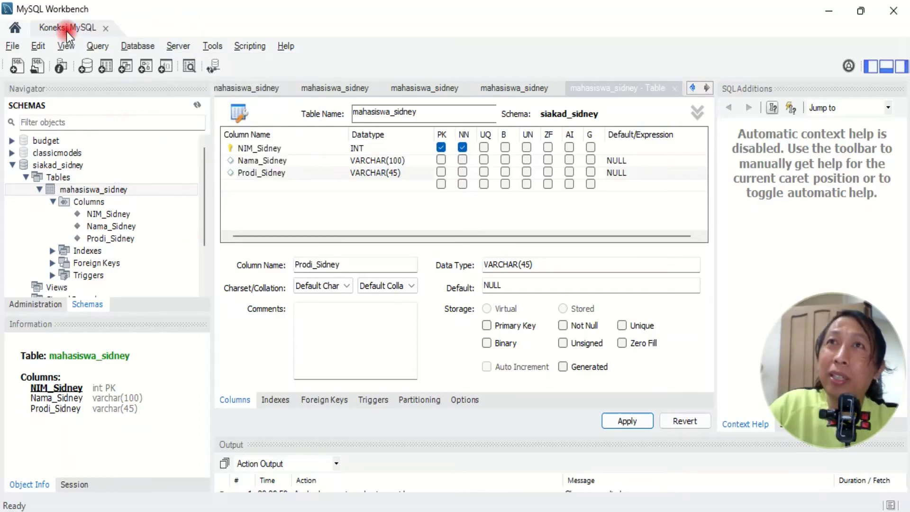
- Look through the saved EER models and MySQL connections on the home screen, returning to the open Koneksi MySQL session
click(12, 29)
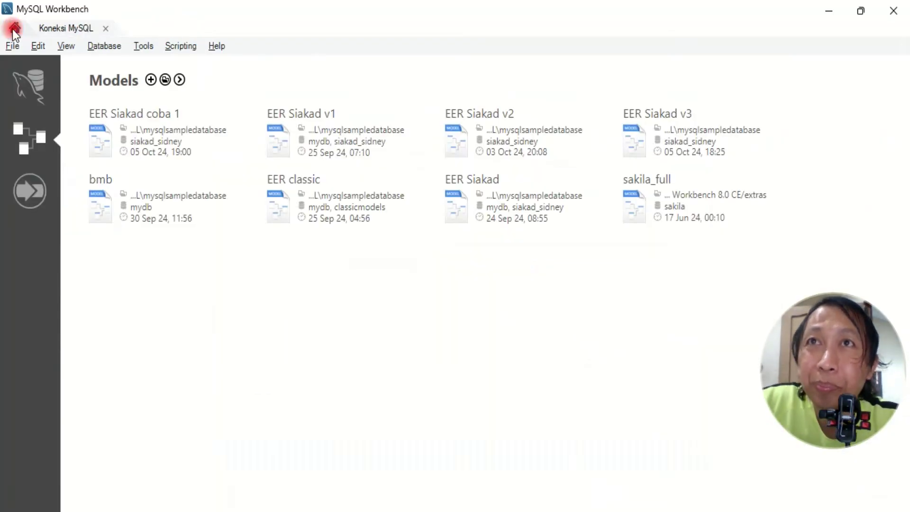
click(19, 121)
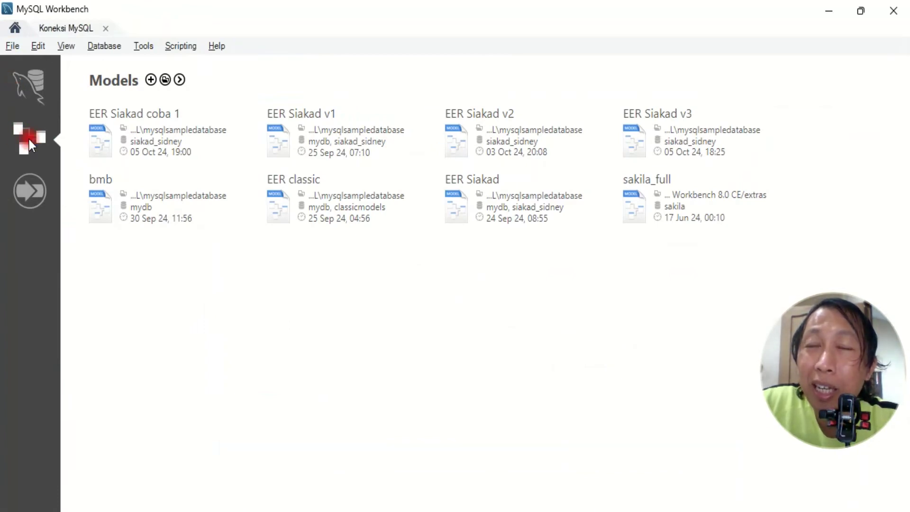
click(38, 80)
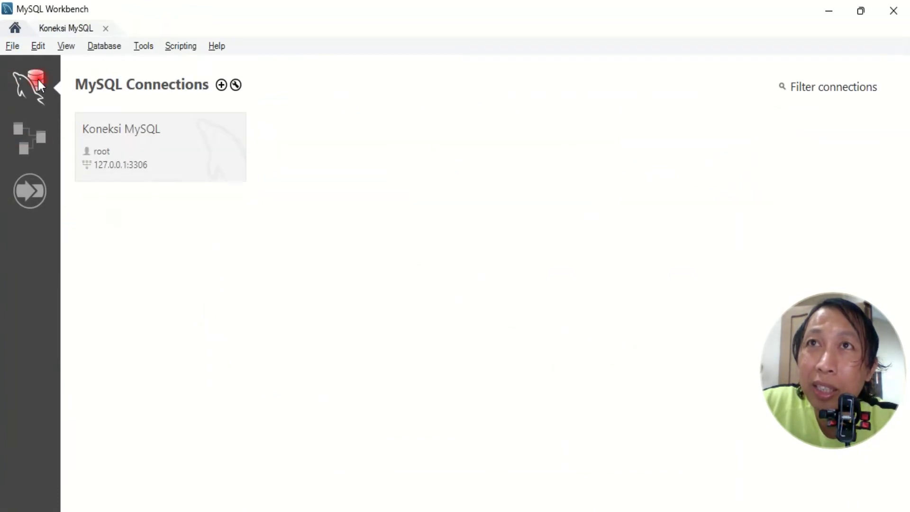
click(69, 30)
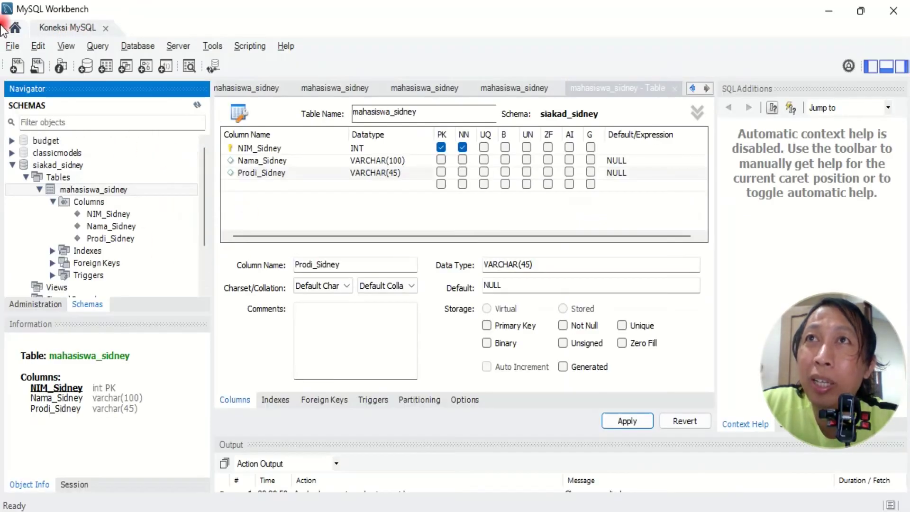
click(15, 32)
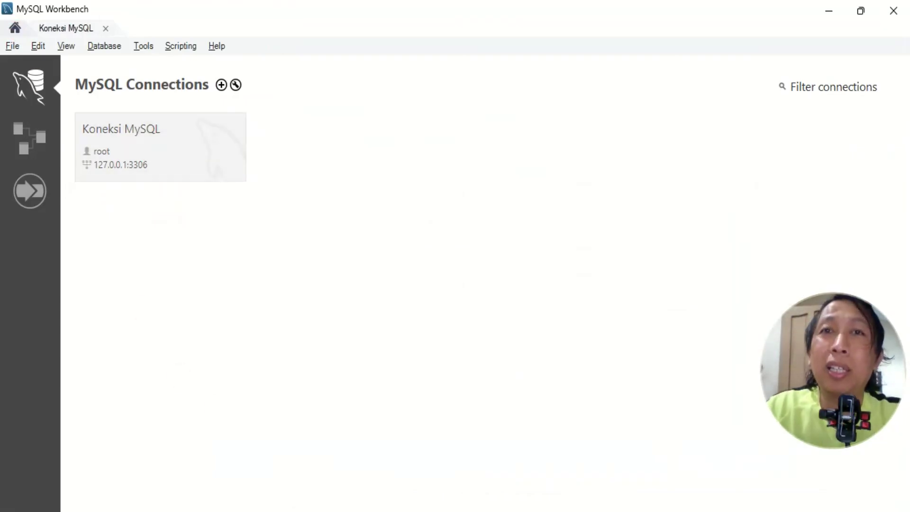
click(302, 511)
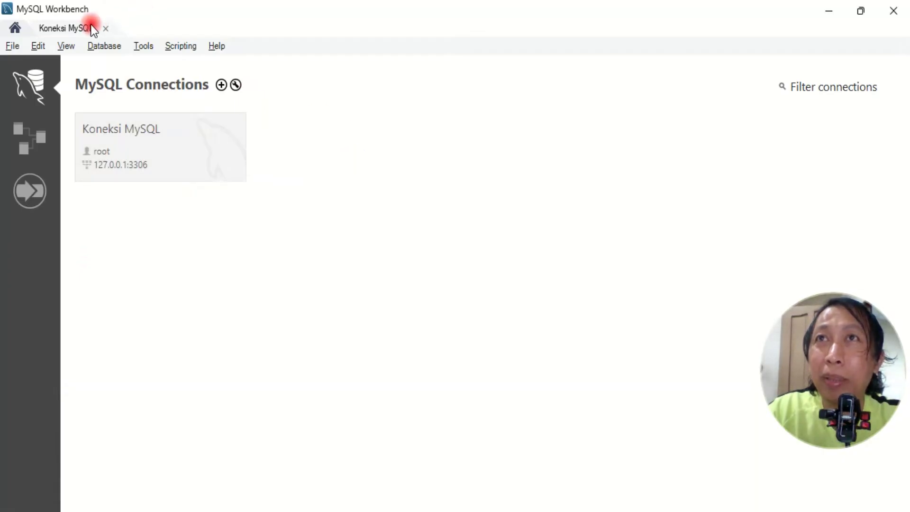
click(75, 30)
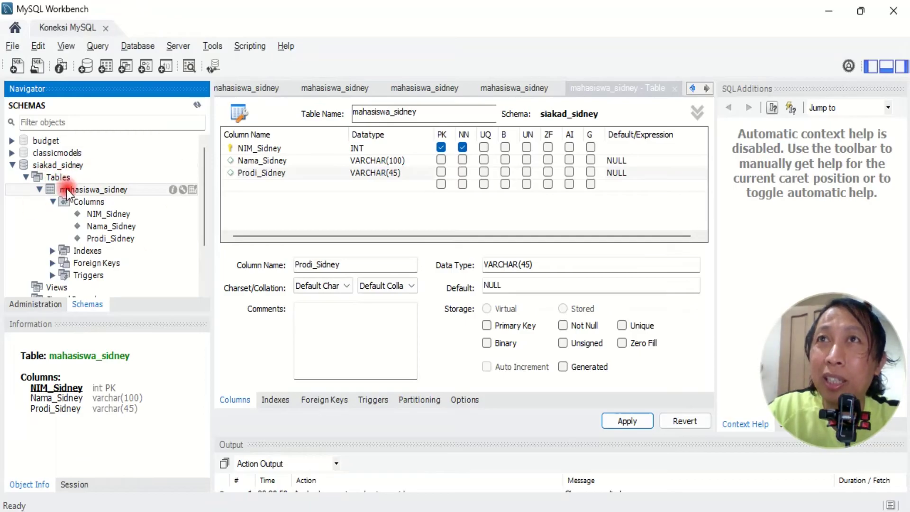
- Show the saved models on the home screen and start creating an EER model from the database
click(22, 33)
click(16, 27)
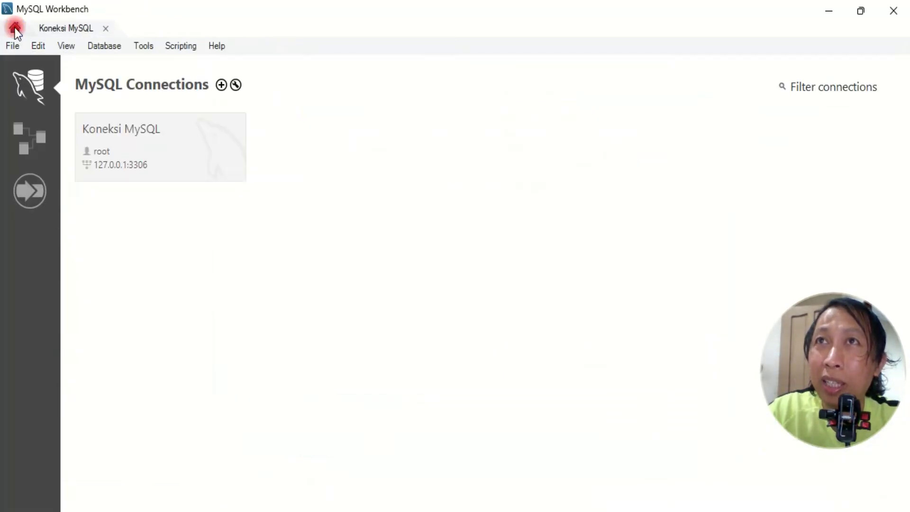
click(26, 139)
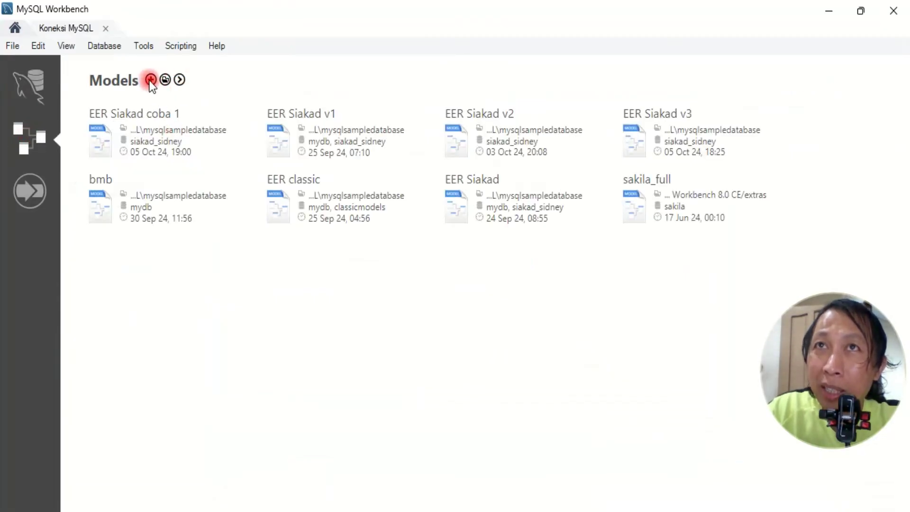
click(166, 80)
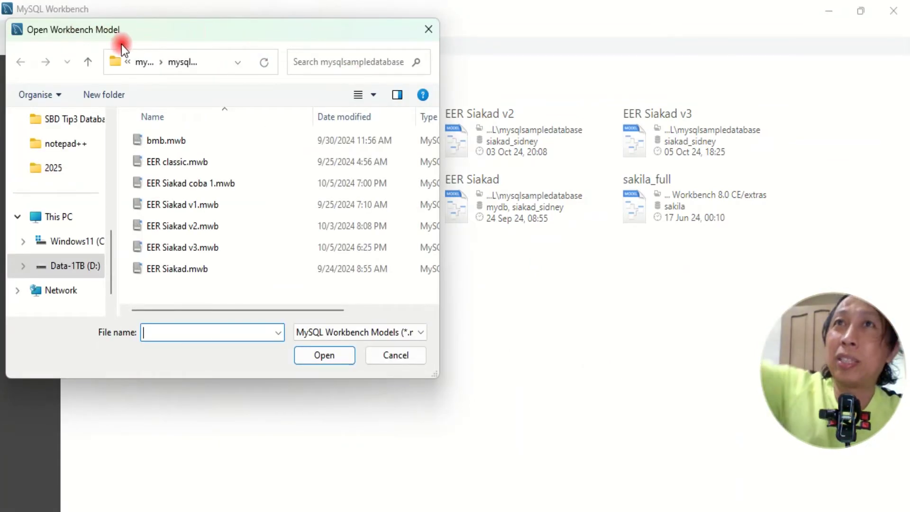
click(428, 29)
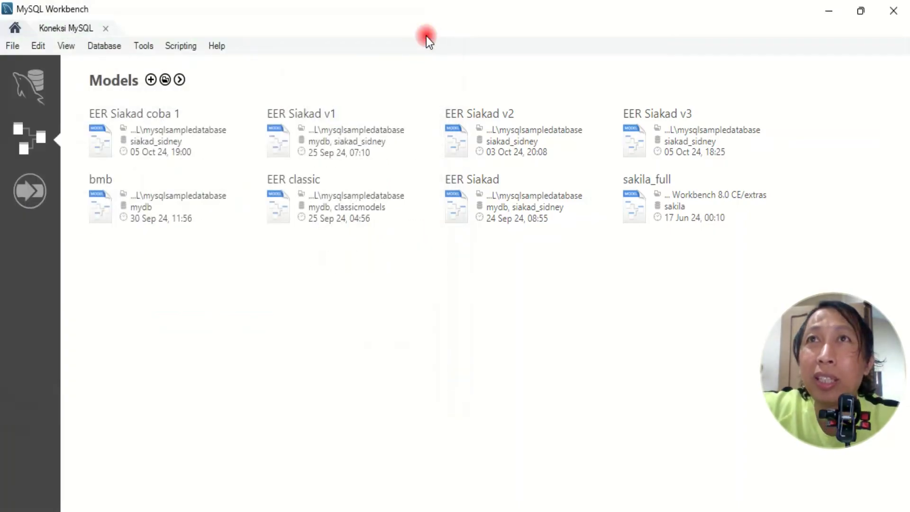
click(180, 81)
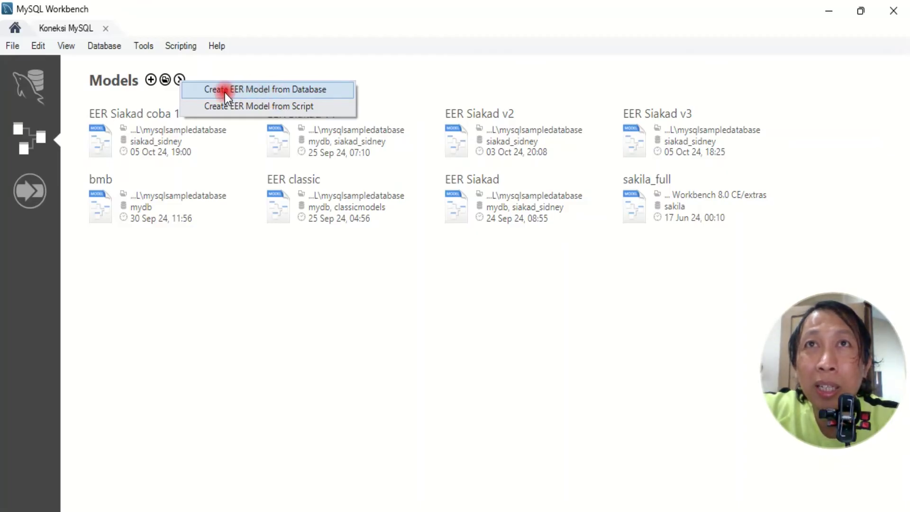
click(314, 88)
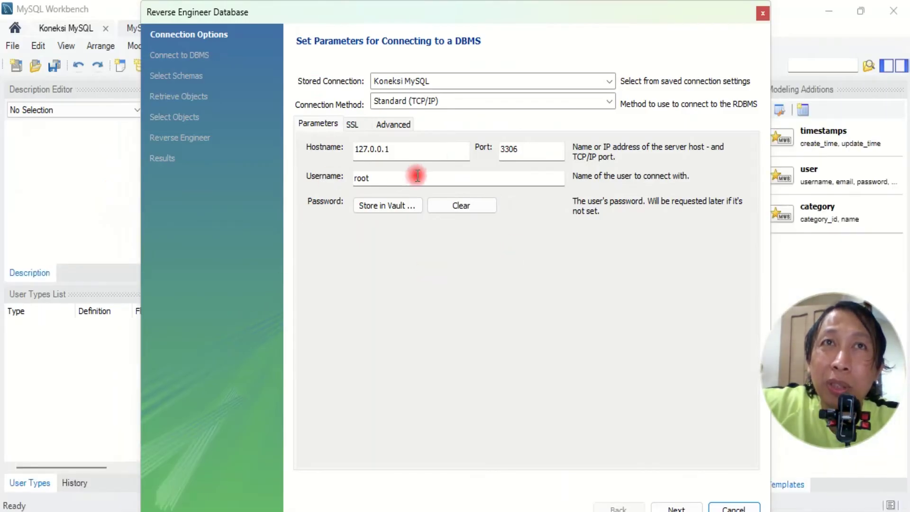
- Check port 3306 against Laragon's MySQL port, connect using the Koneksi MySQL parameters, and proceed to the schema selection
click(527, 148)
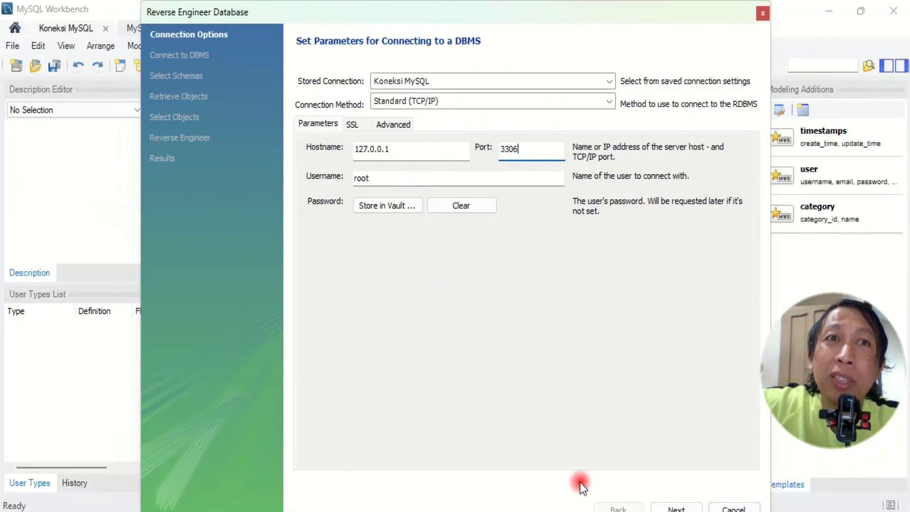
click(583, 511)
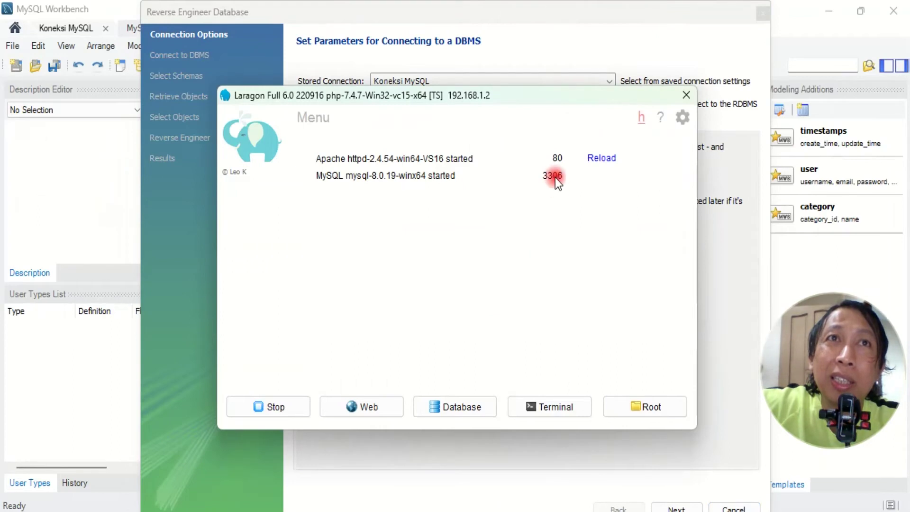
click(726, 291)
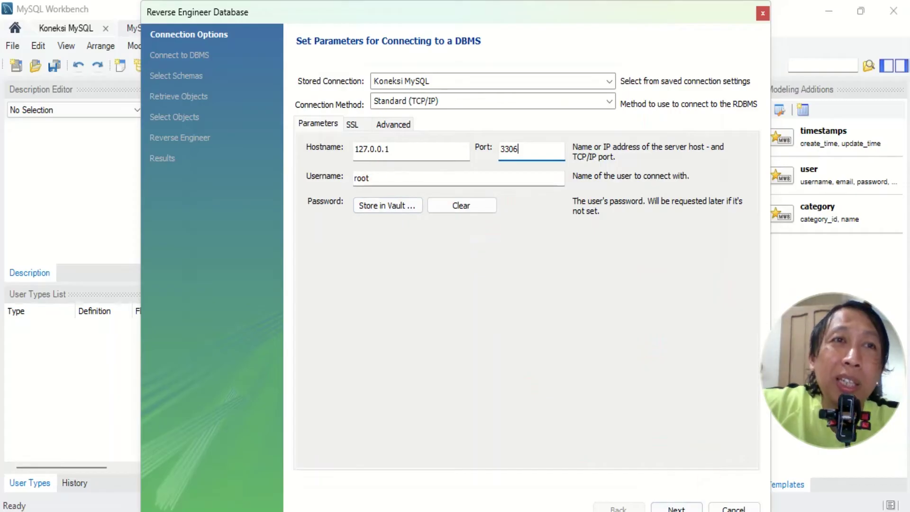
click(675, 507)
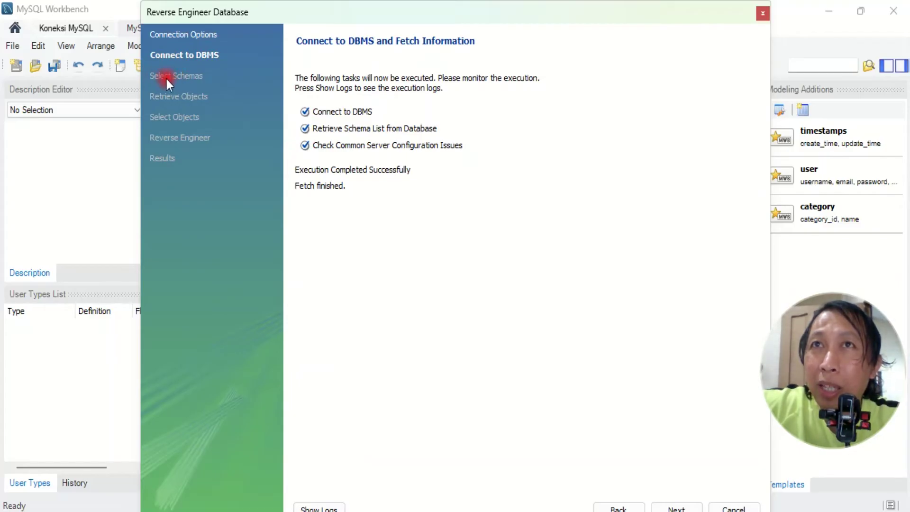
click(678, 507)
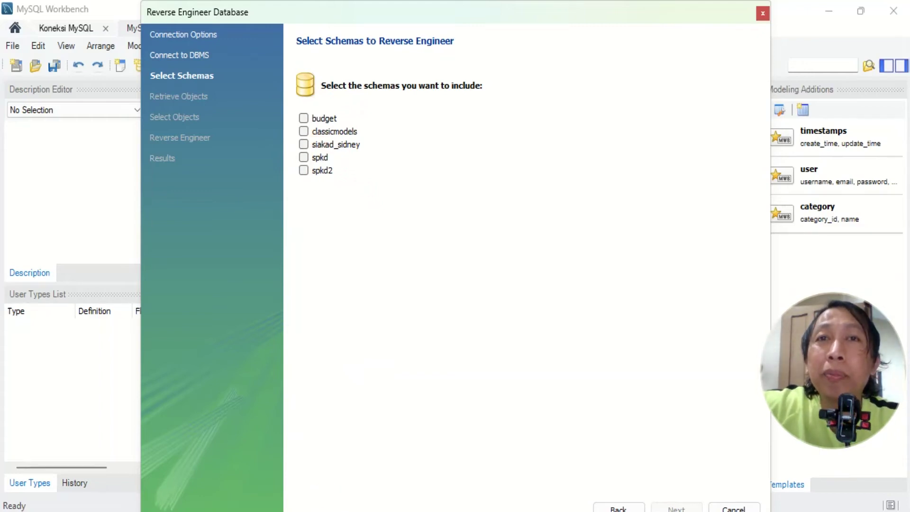
- Switch to the Edge browser, open youtube.com and search for romy oz
click(521, 511)
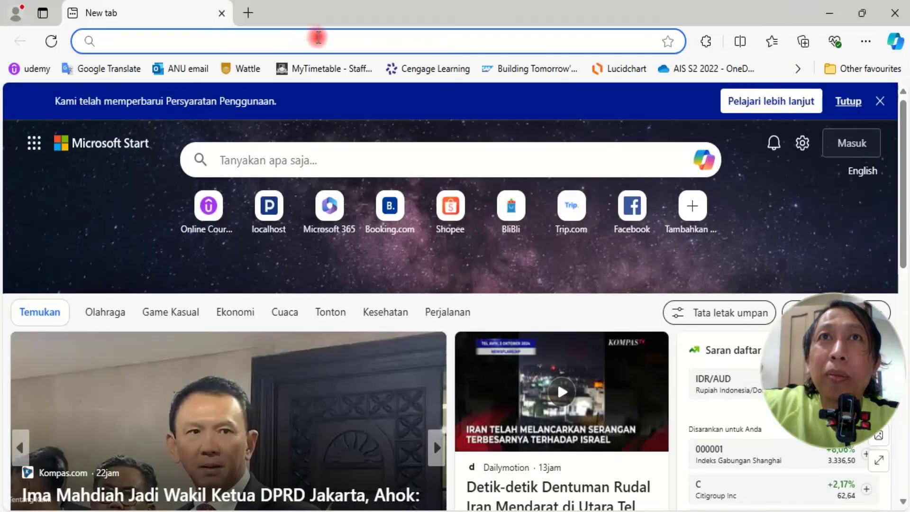
text(youtube.com)
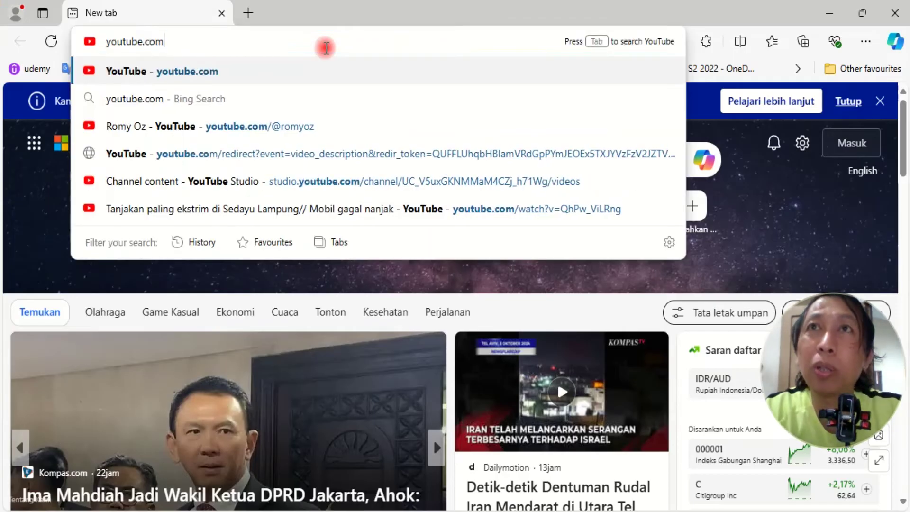
key(Return)
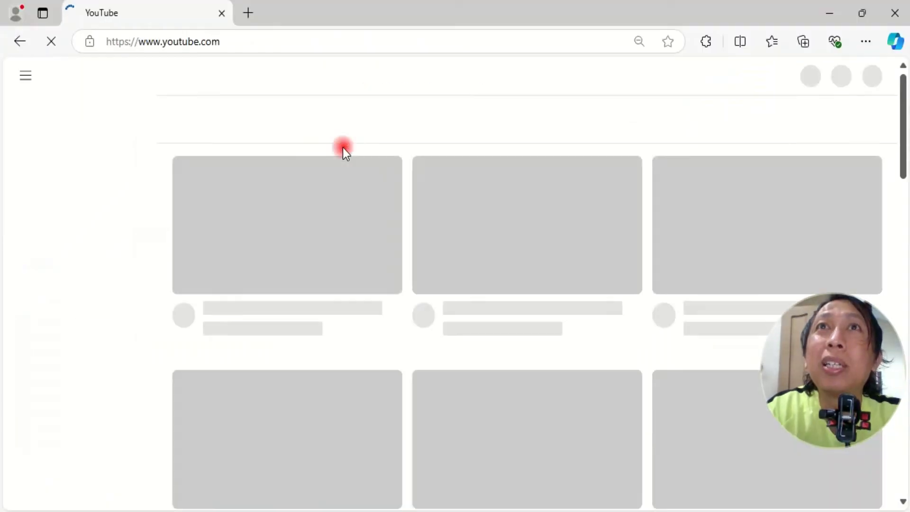
click(435, 81)
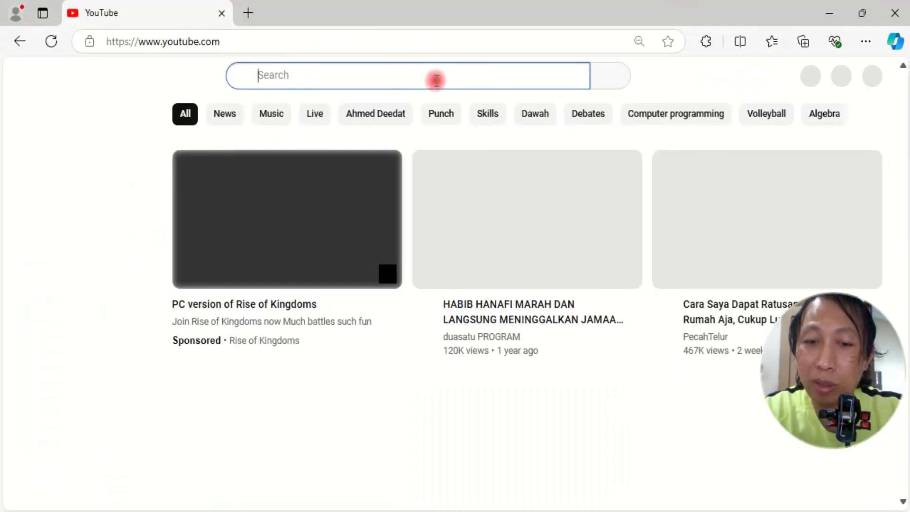
text(romy oz)
key(Return)
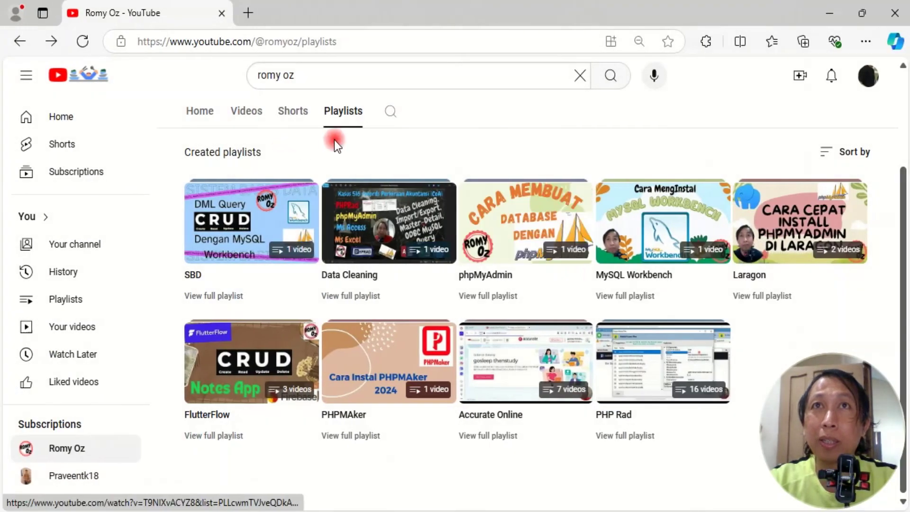
- Search for romy oz again from the YouTube home page and open the channel's full SBD playlist
click(327, 73)
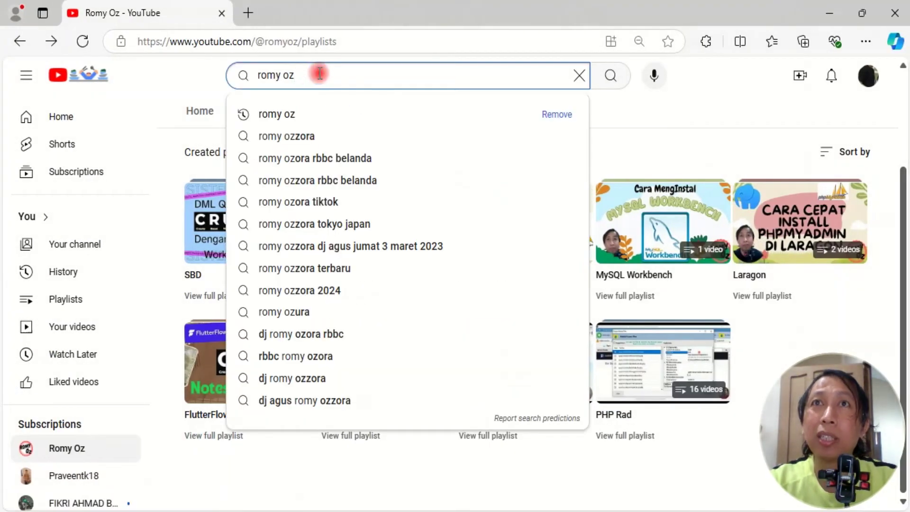
click(194, 81)
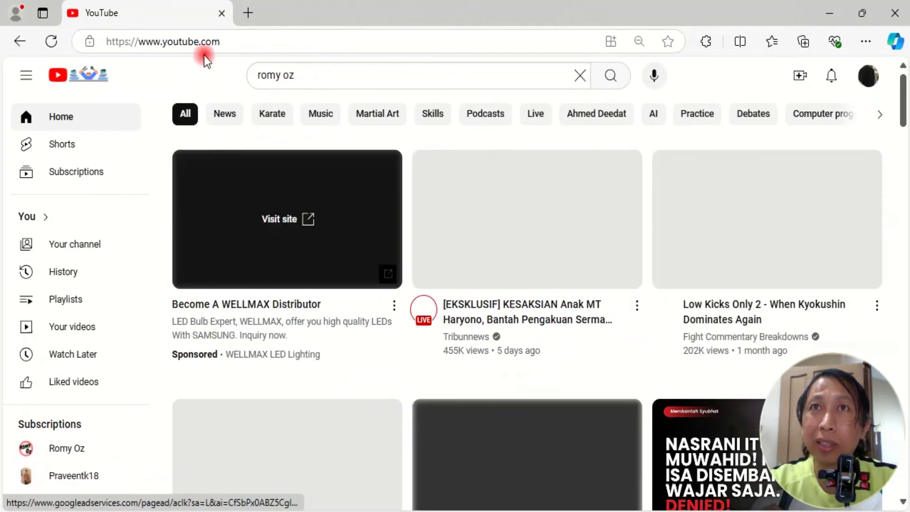
click(319, 81)
key(Return)
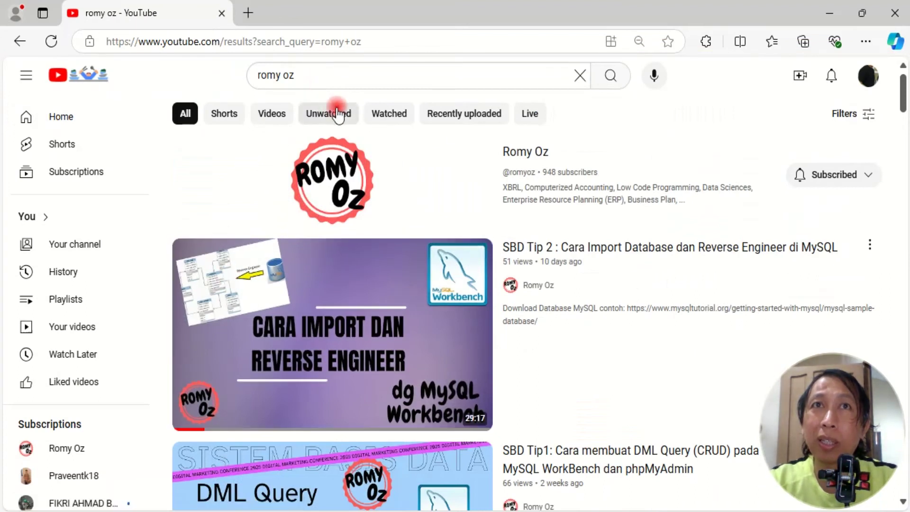
click(531, 152)
click(343, 242)
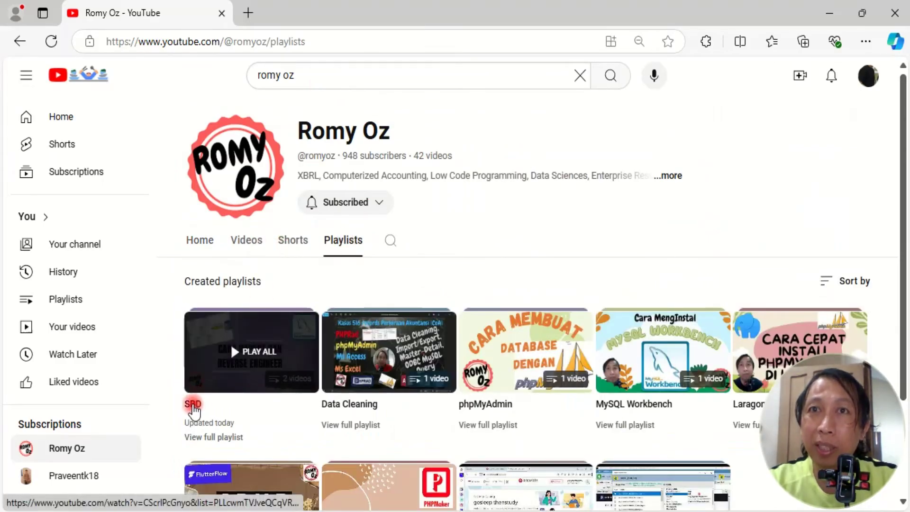
click(214, 438)
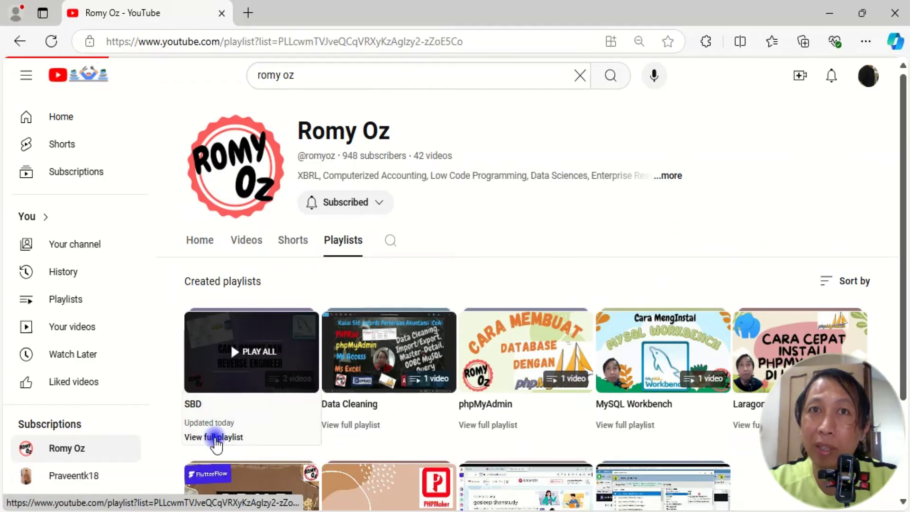
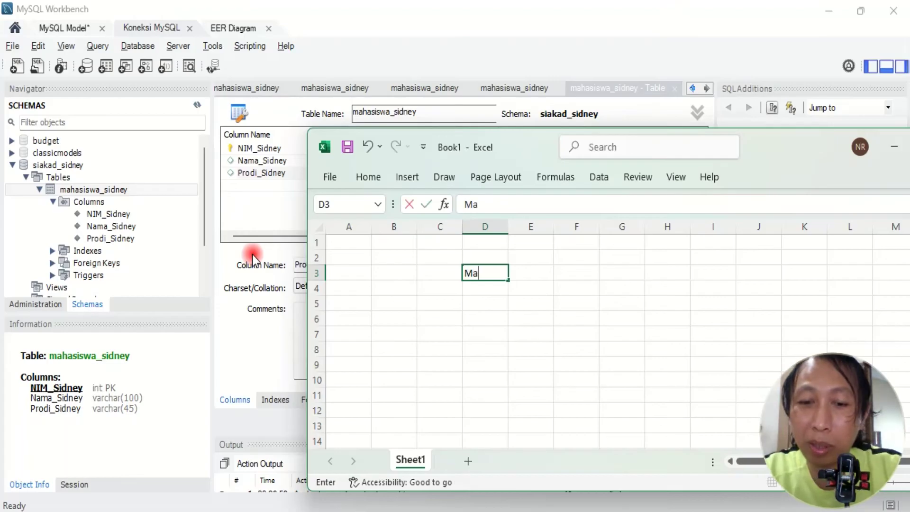
- Enter Mahasiswa in cell D3 and the heading DATABASE above it in D2
text(hasiswa)
key(Return)
key(Up)
key(Up)
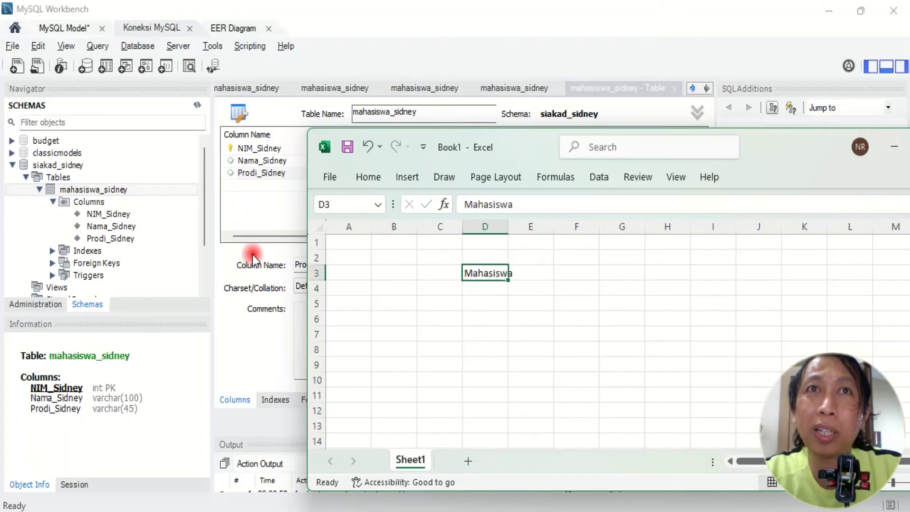
text(DABASE)
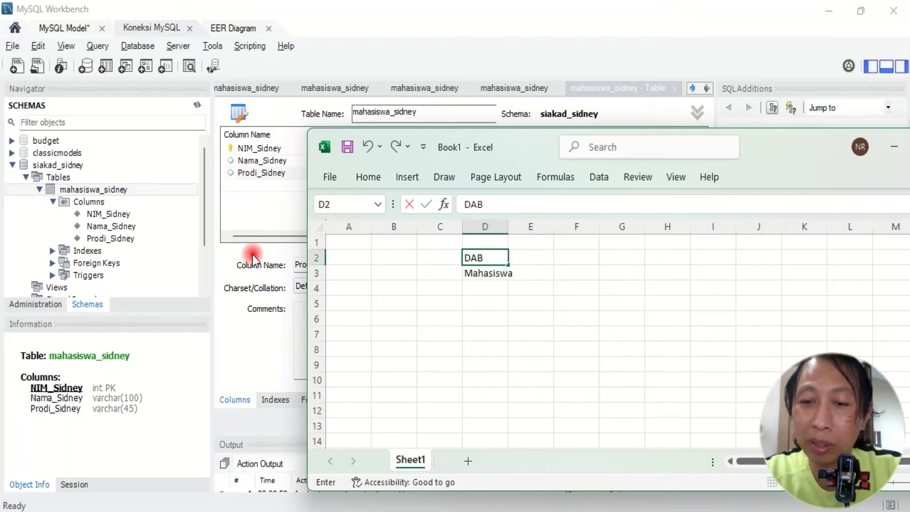
key(Return)
key(Up)
key(F2)
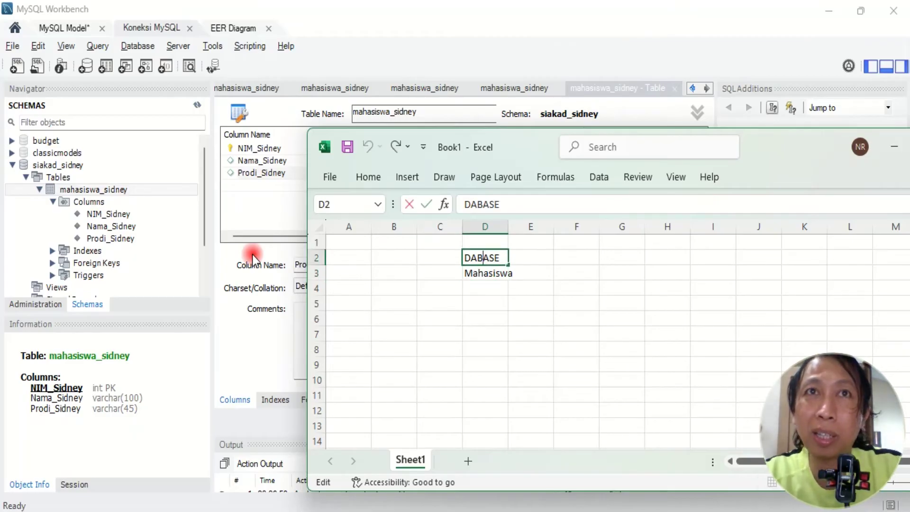
text(TA)
key(Return)
key(Up)
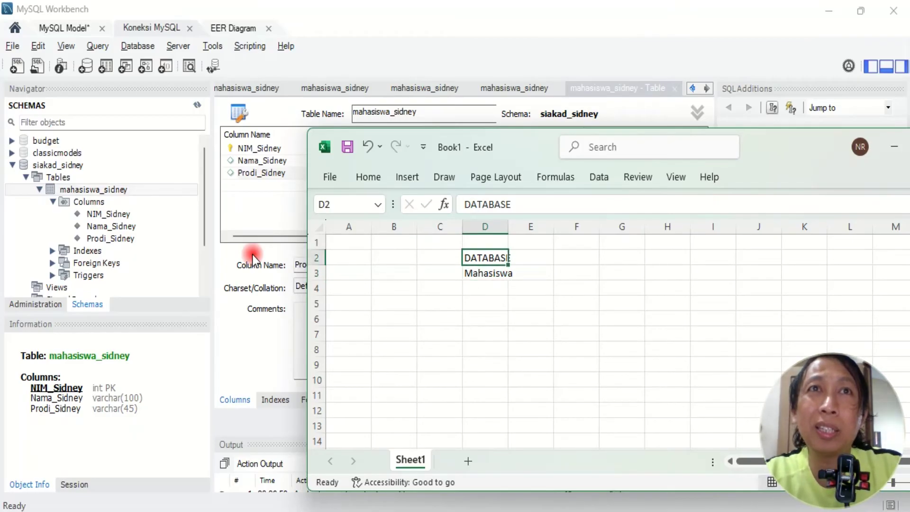
- Enter the heading MODEL in cell F2, in line with the DATABASE heading
key(Right)
key(Right)
text(MODEL)
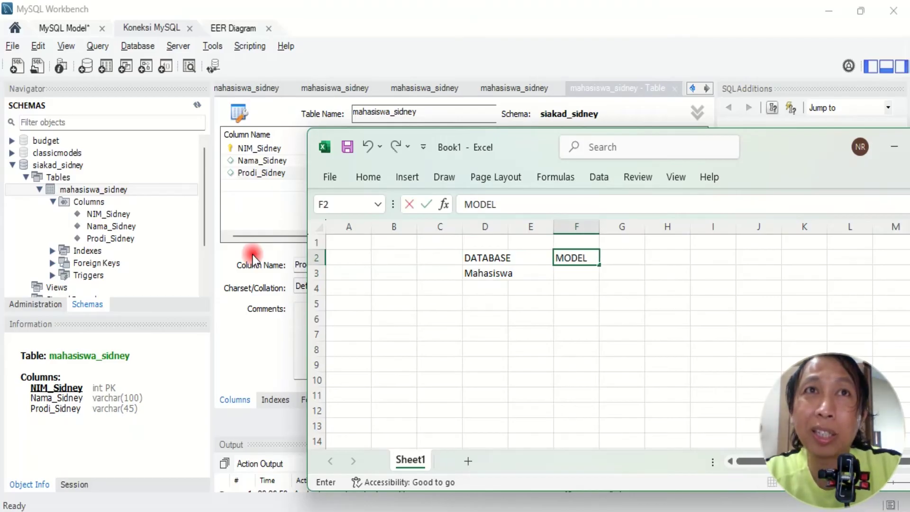
key(Return)
key(Left)
key(Left)
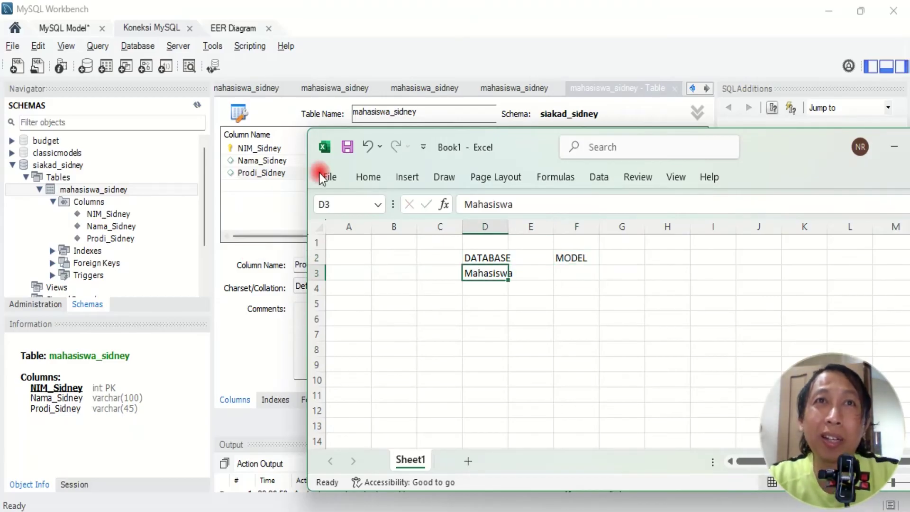
- Widen columns D, E and F to give the two headings and their entries more room
drag(508, 226, 526, 225)
drag(617, 226, 638, 228)
drag(573, 232, 595, 230)
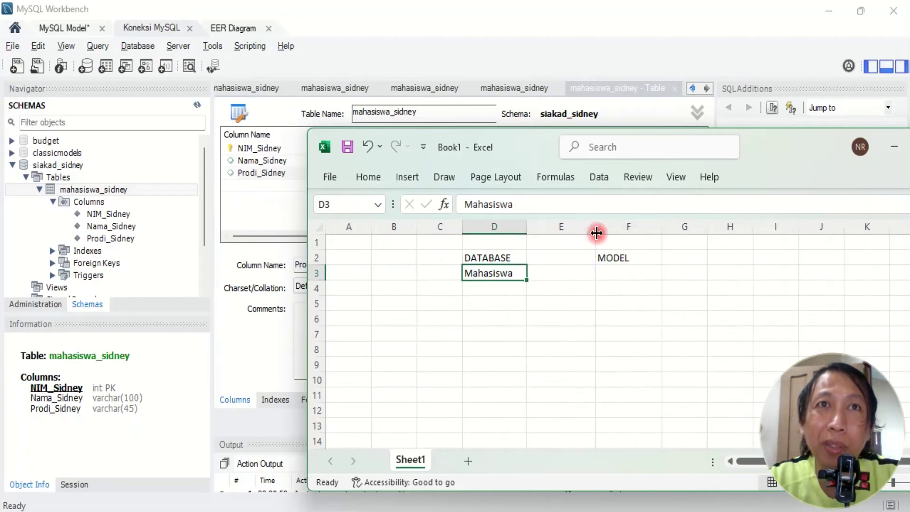
- Enter Tgl_lahir below Mahasiswa in cell D4 of the DATABASE column
click(490, 291)
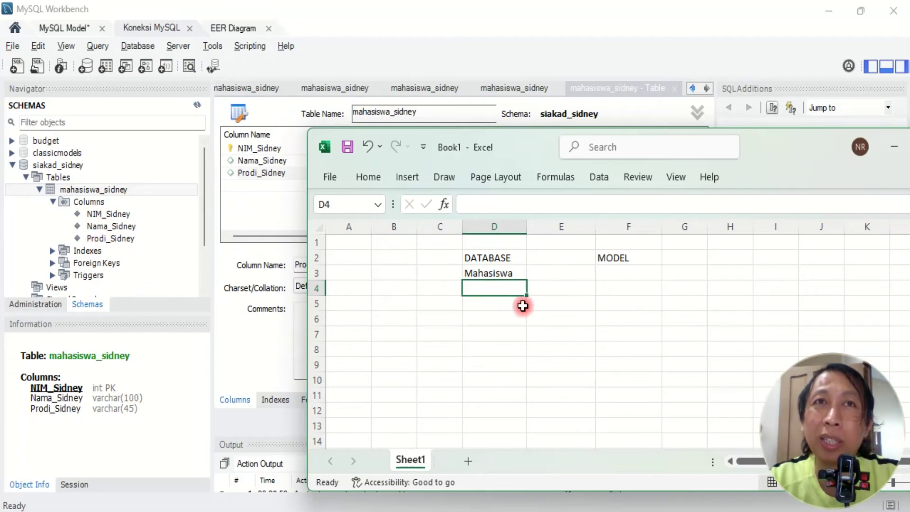
text(Tgl)
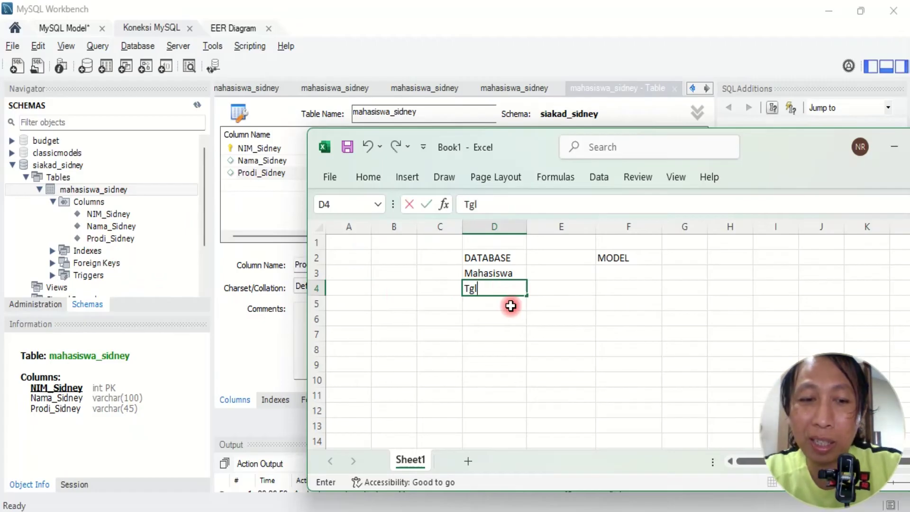
text(_lahir)
key(Return)
key(Up)
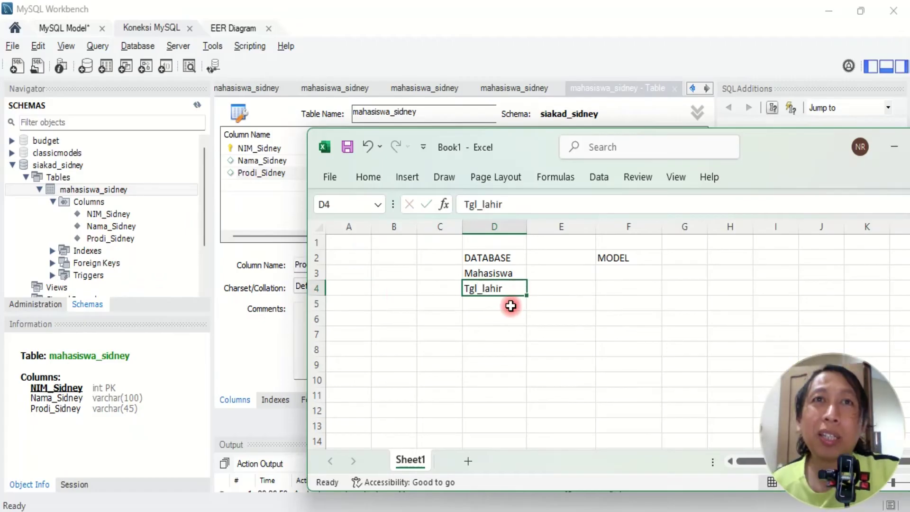
key(Left)
key(Right)
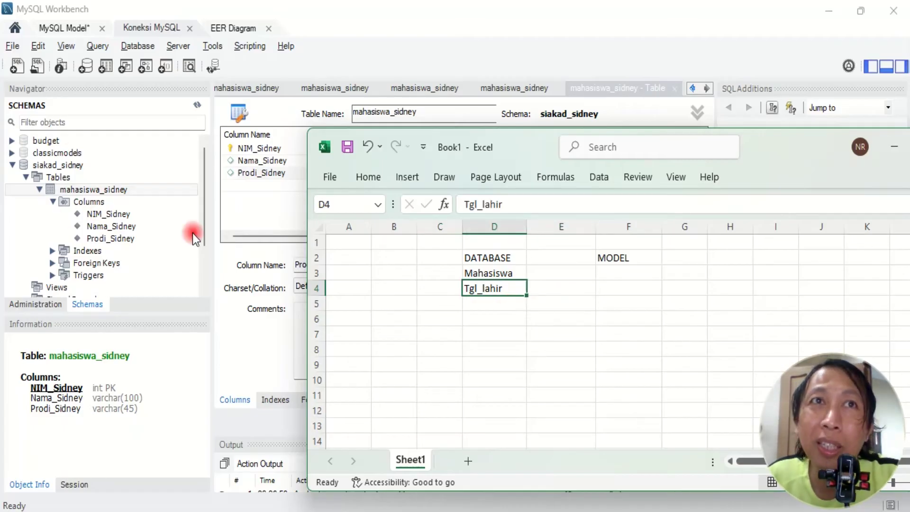
- Enter N/A in cell F4 under MODEL, in the same row as Tgl_lahir
click(626, 291)
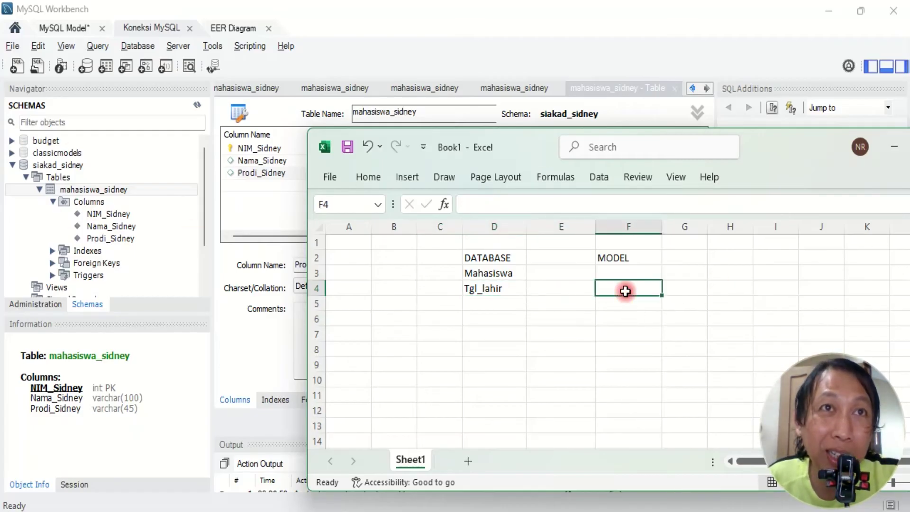
text(N)
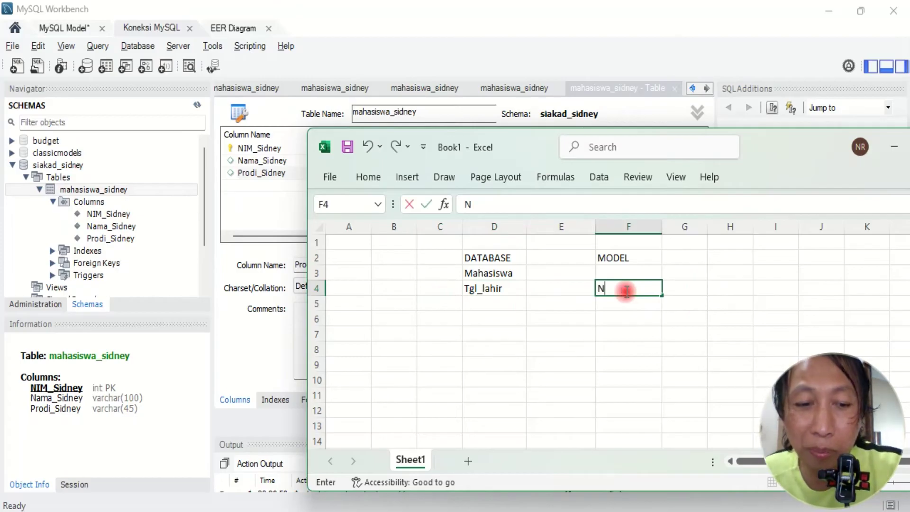
key(Return)
key(Up)
key(Left)
key(Left)
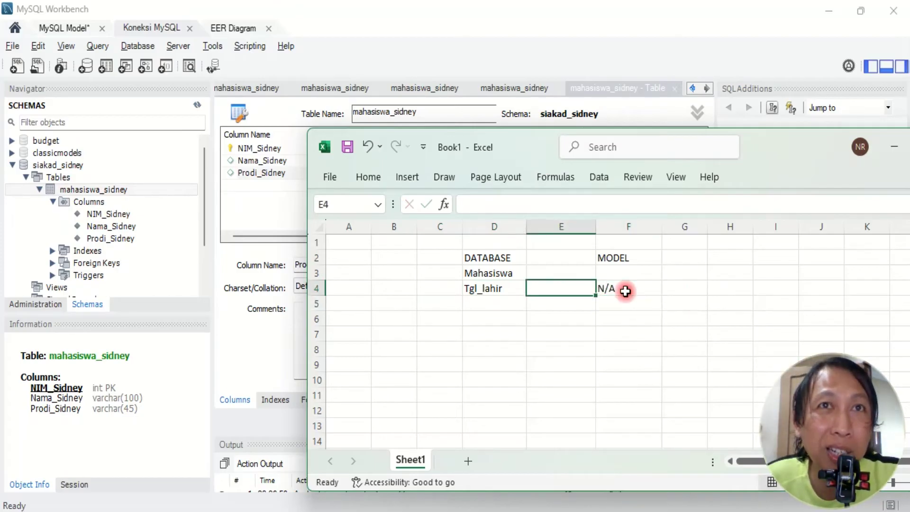
key(Right)
key(Right)
key(Up)
key(Up)
key(Up)
key(Down)
key(Down)
key(Down)
key(Down)
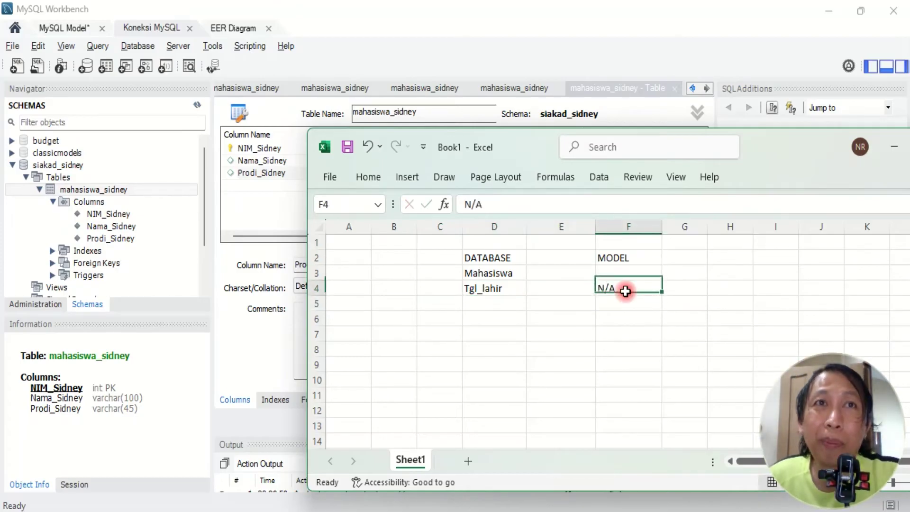
key(Left)
key(Left)
key(Up)
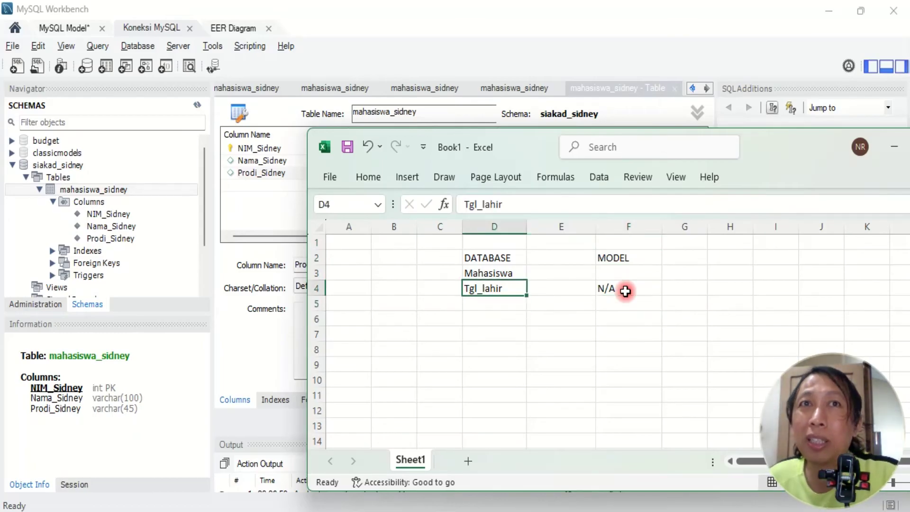
key(Right)
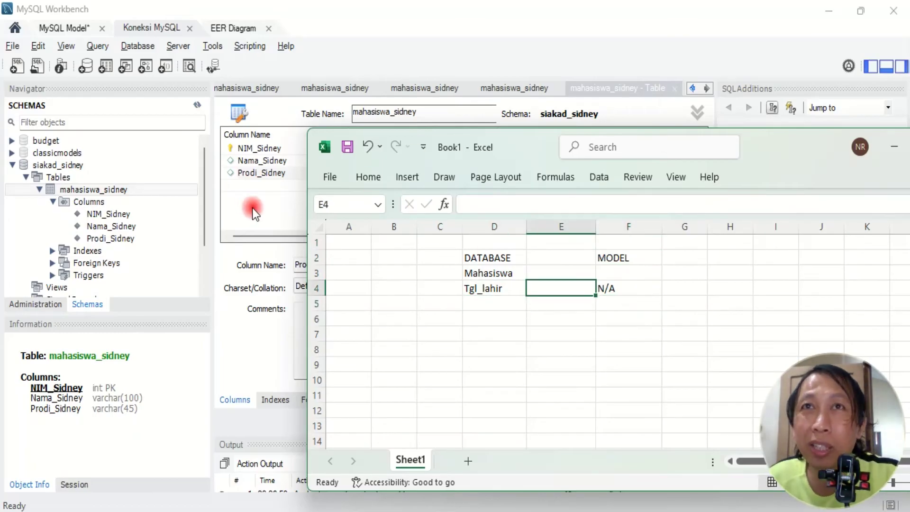
- Switch to MySQL Workbench and add a column named Tgl_Sidney to the mahasiswa_sidney table
click(265, 201)
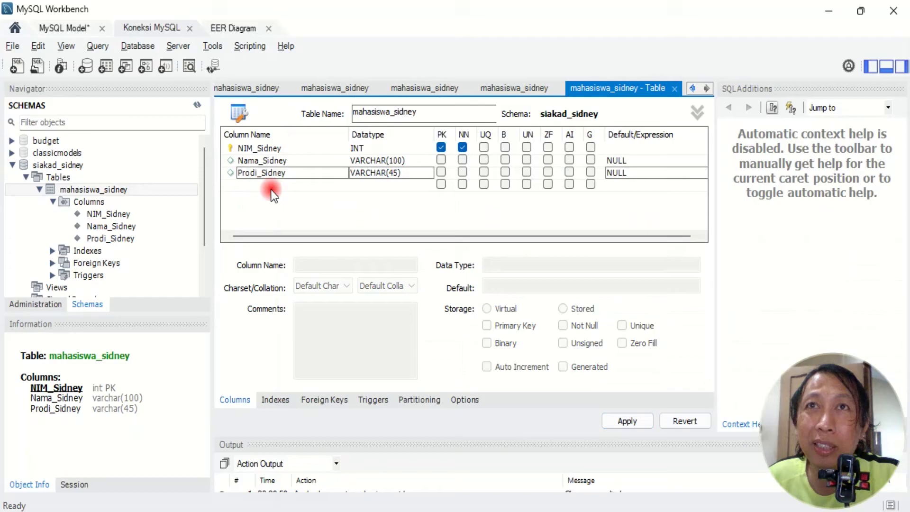
click(271, 185)
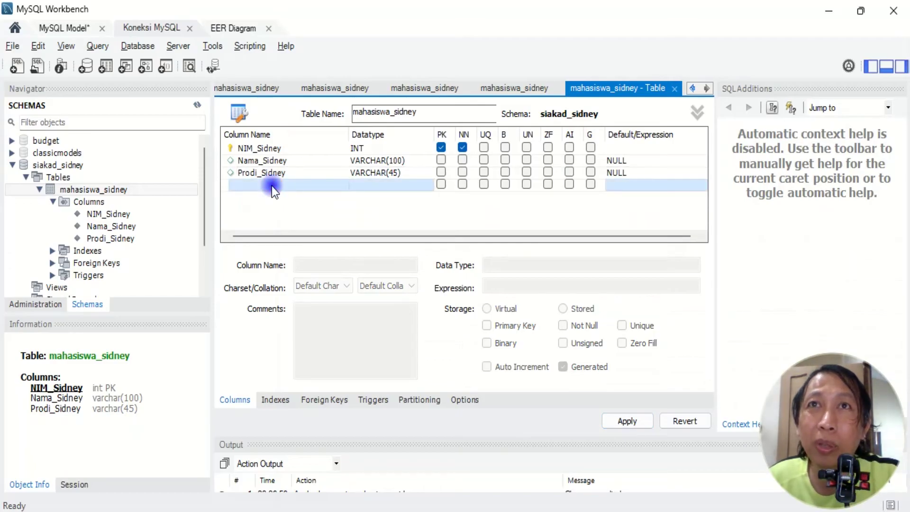
click(272, 186)
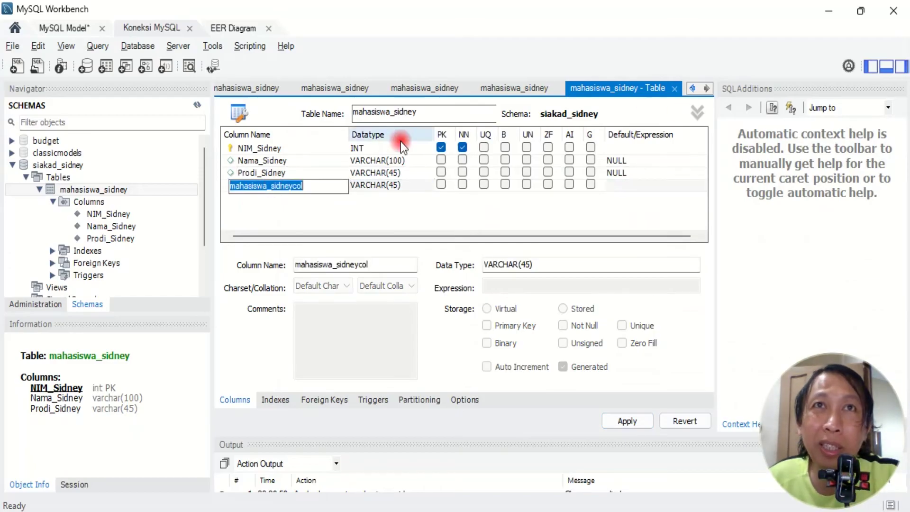
click(702, 113)
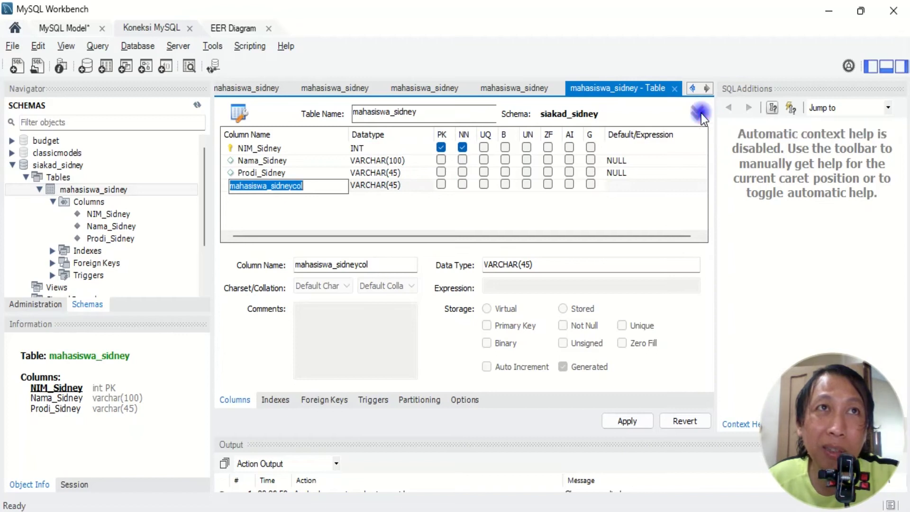
click(701, 113)
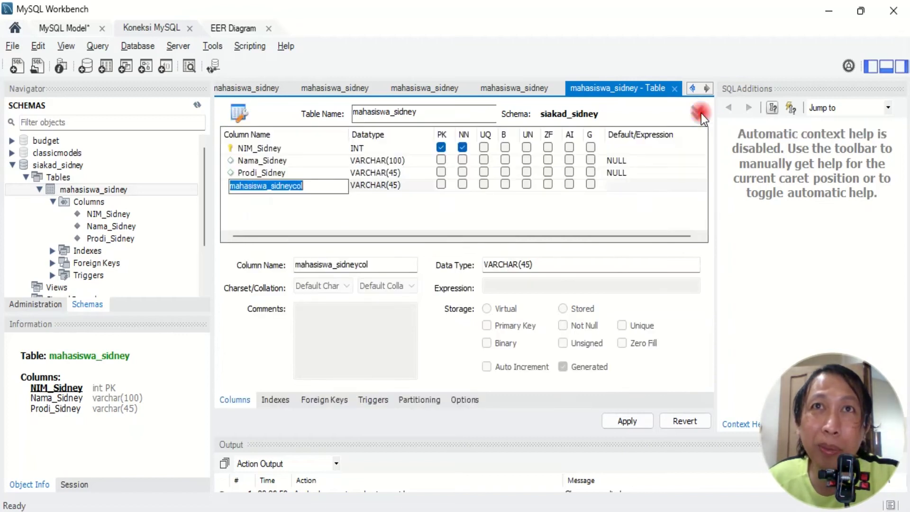
click(393, 240)
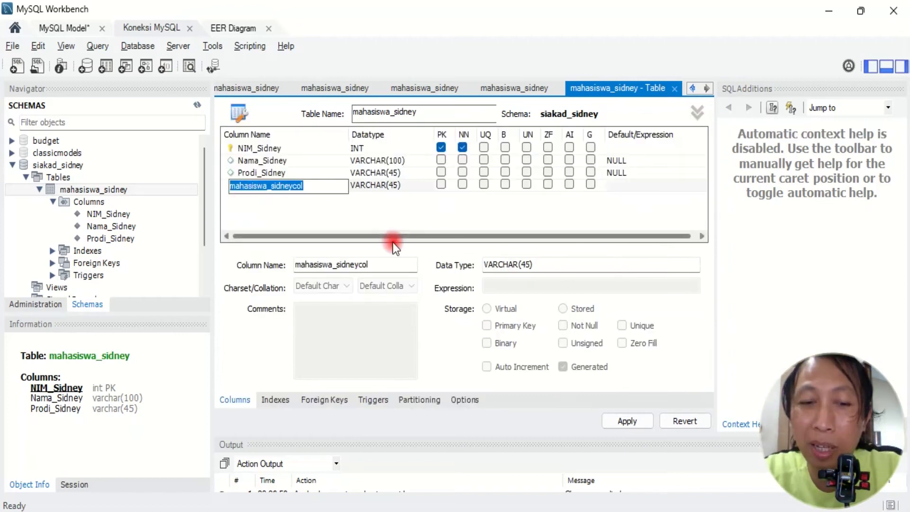
text(Tgl_Sidney)
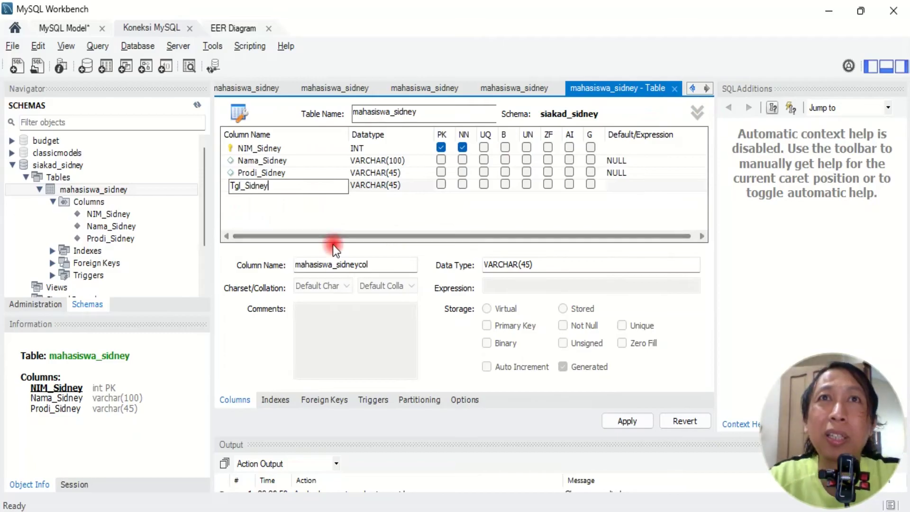
click(366, 215)
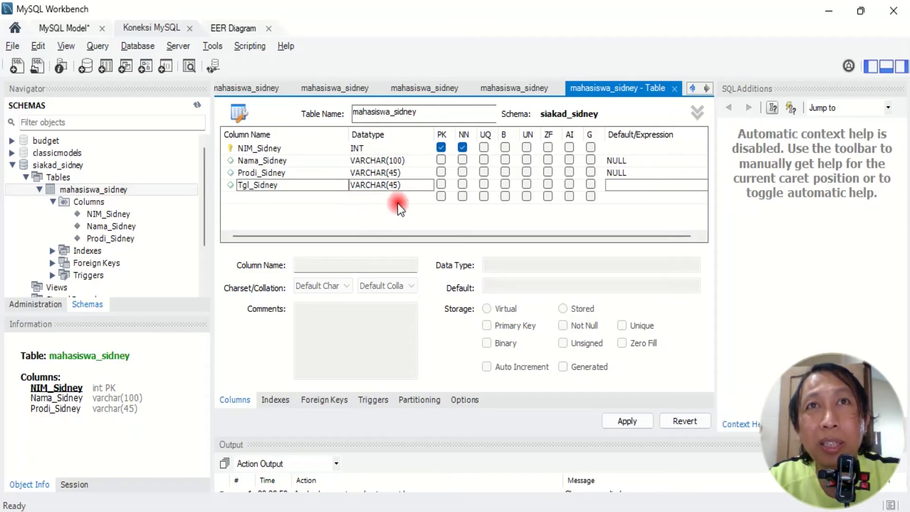
- Set the datatype of the Tgl_Sidney column to DATE
click(411, 184)
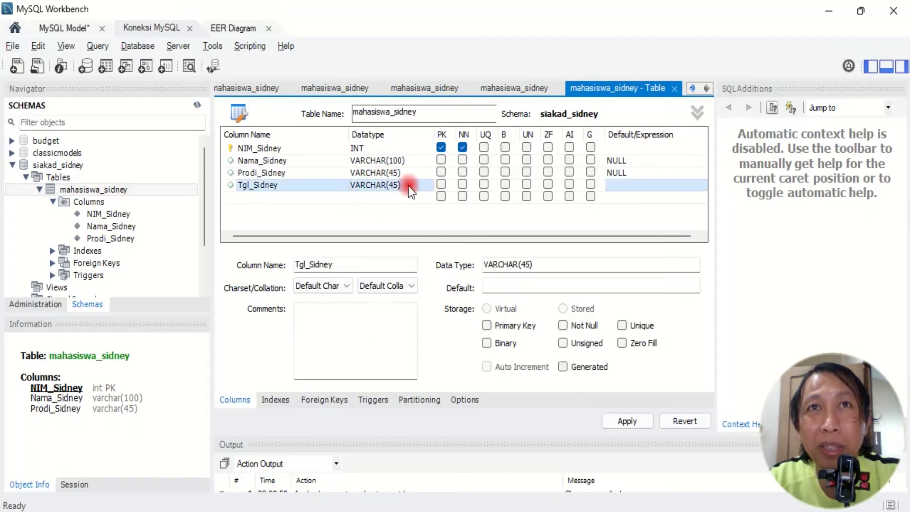
click(392, 185)
click(427, 186)
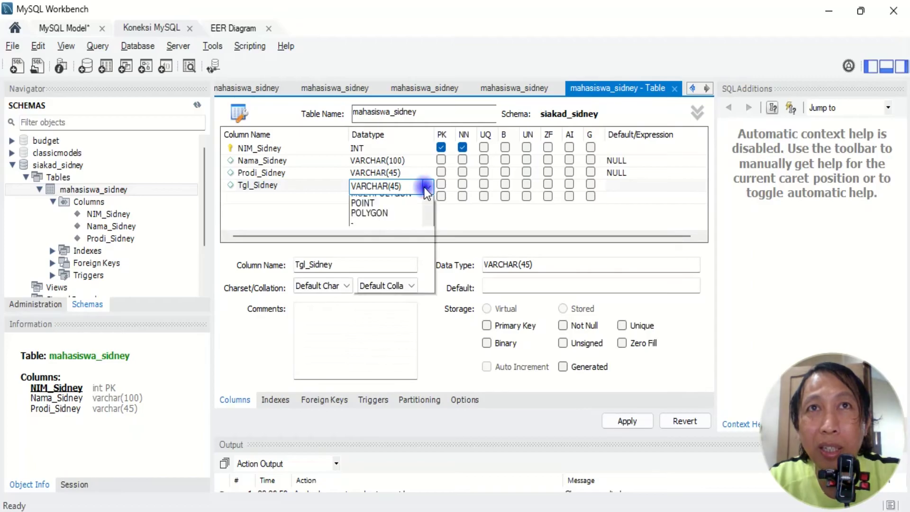
click(369, 329)
click(349, 236)
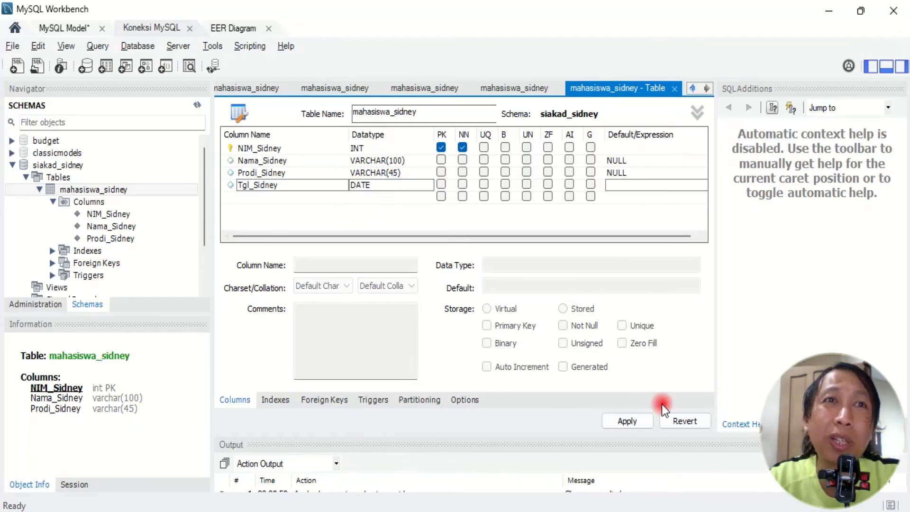
click(632, 420)
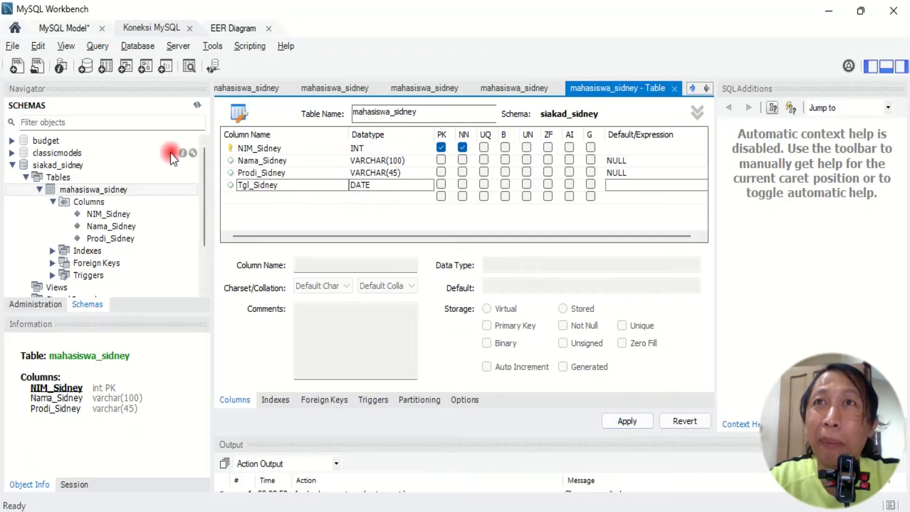
- Check the mahasiswa_sidney table in the EER diagram and view the model overview, then return to the Koneksi MySQL connection
click(228, 29)
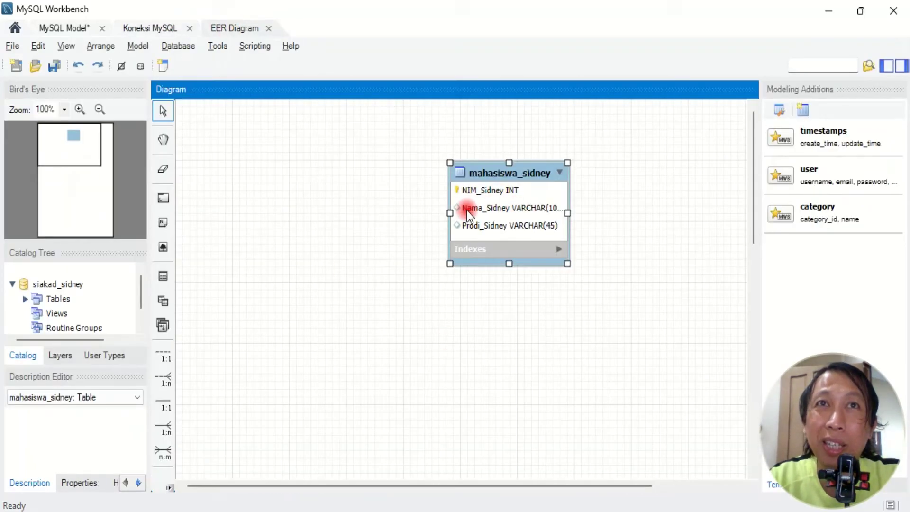
click(152, 28)
click(61, 28)
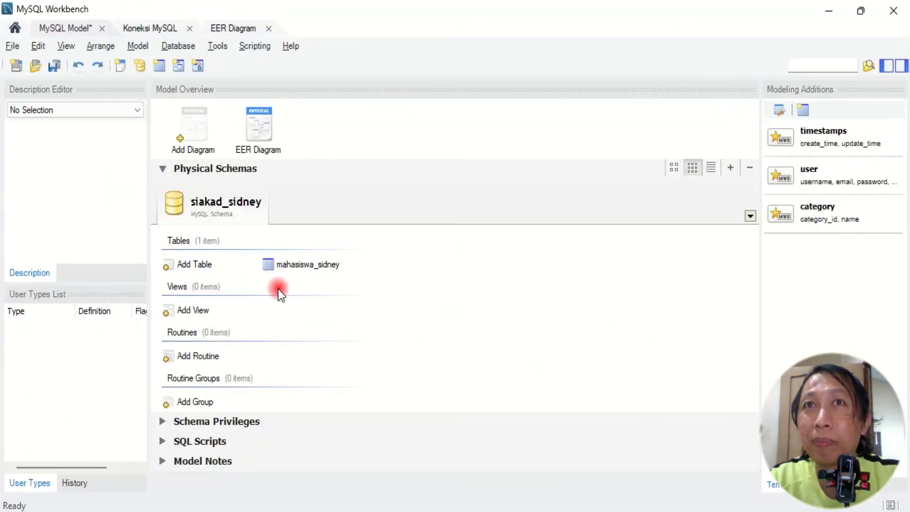
click(149, 31)
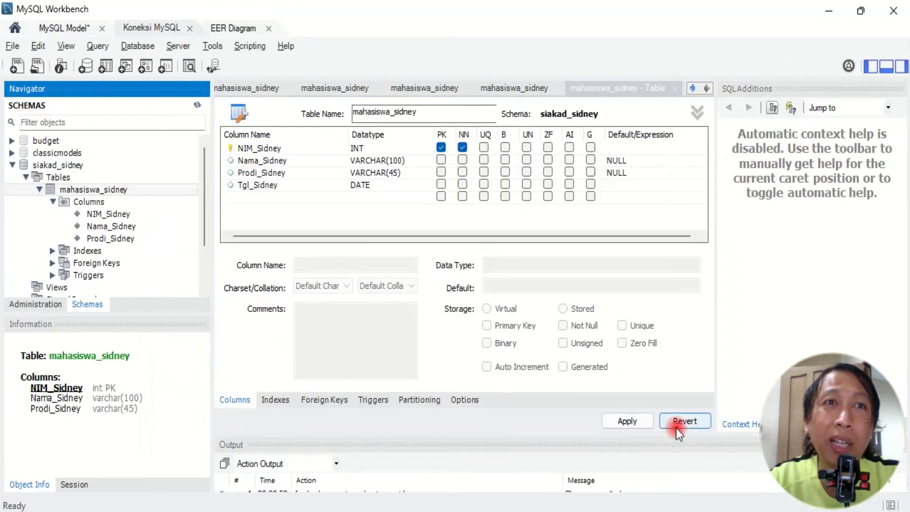
- Apply the ALTER TABLE script that adds Tgl_Sidney to mahasiswa_sidney in the database and finish the wizard
click(628, 425)
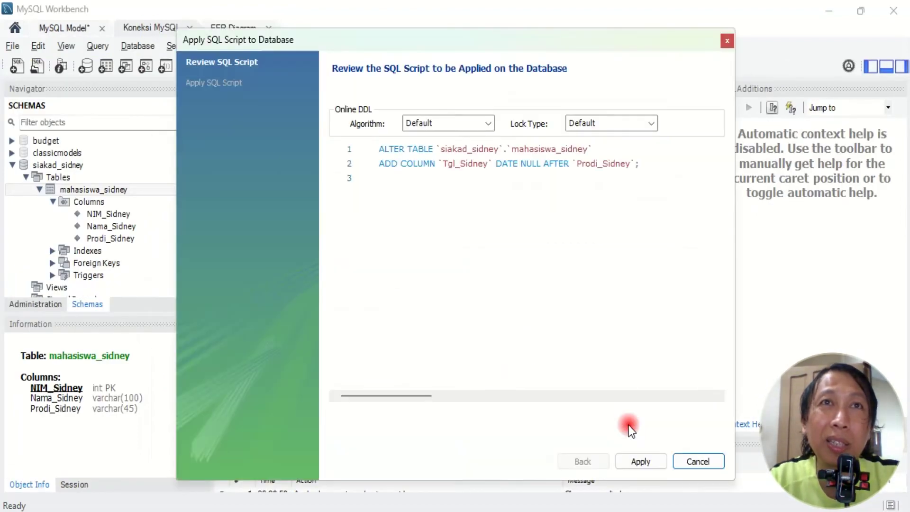
click(651, 464)
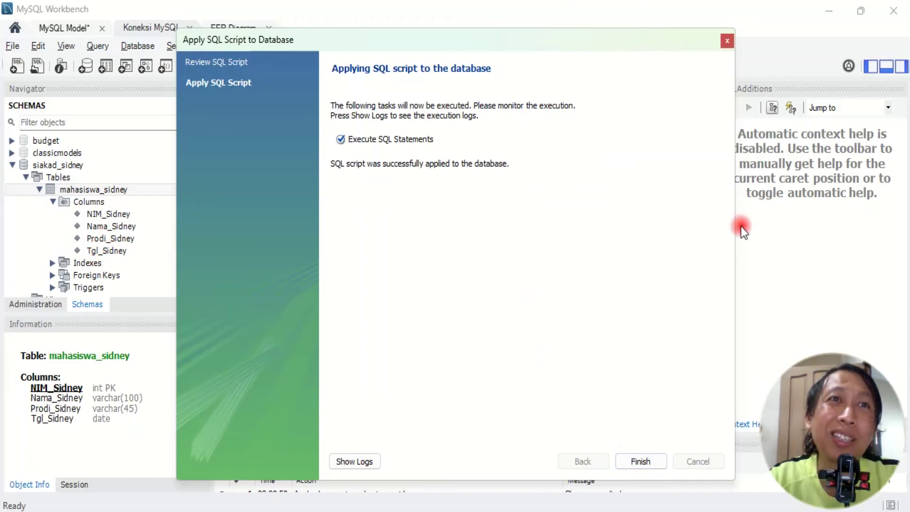
click(640, 461)
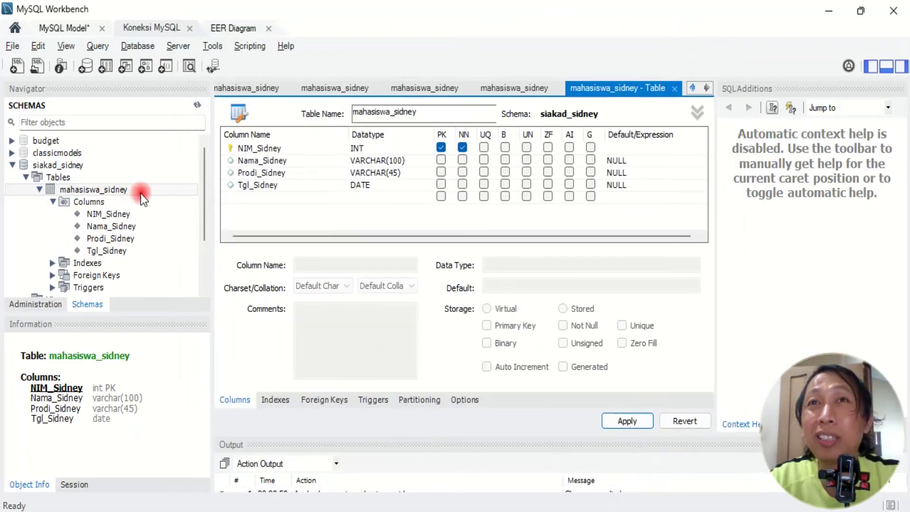
- Check the Synchronize Model drawing in Paint, then move the mahasiswa_sidney table to the left in Workbench's EER diagram
click(69, 27)
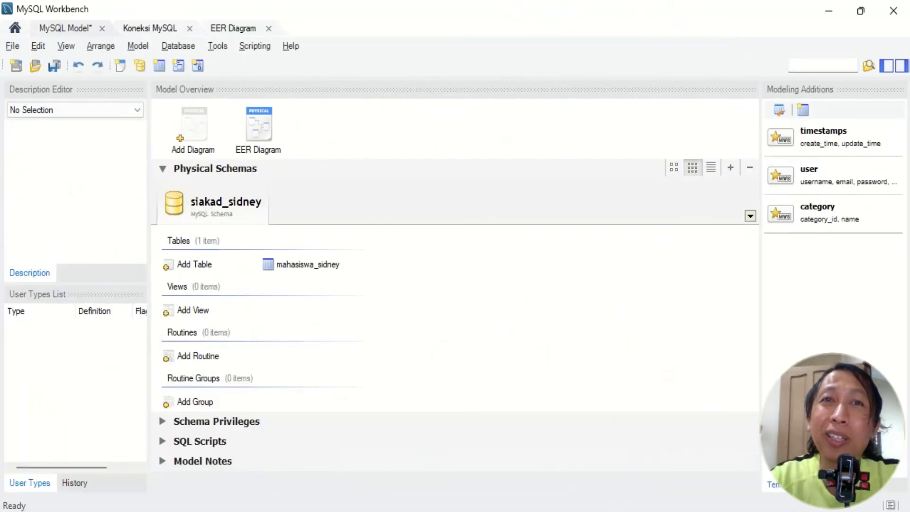
key(alt+Tab)
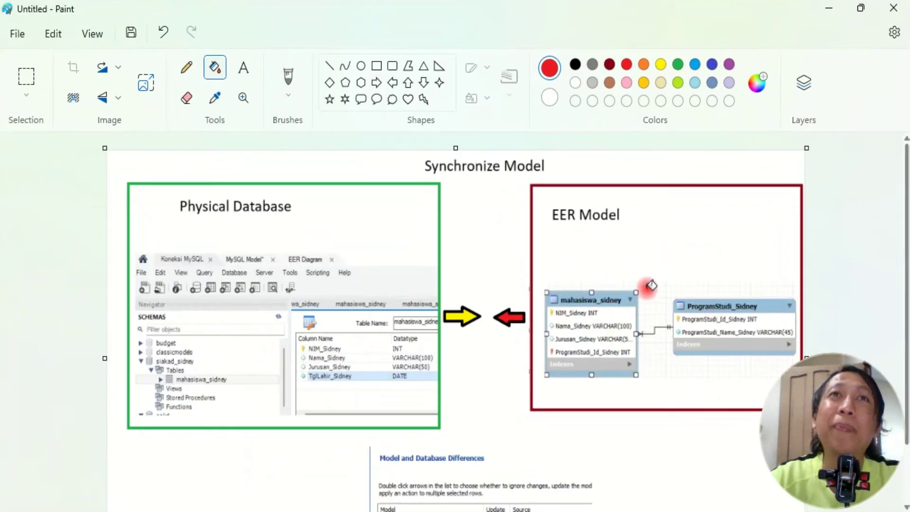
key(alt+Tab)
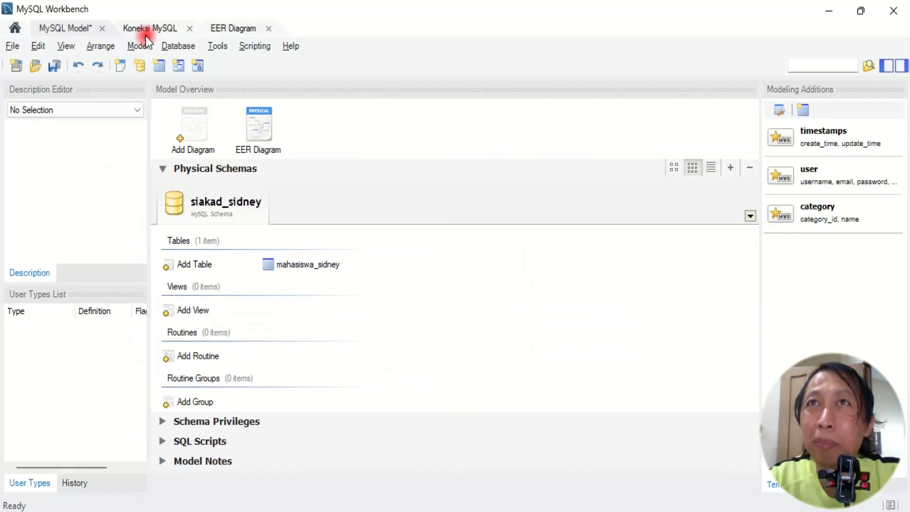
click(237, 27)
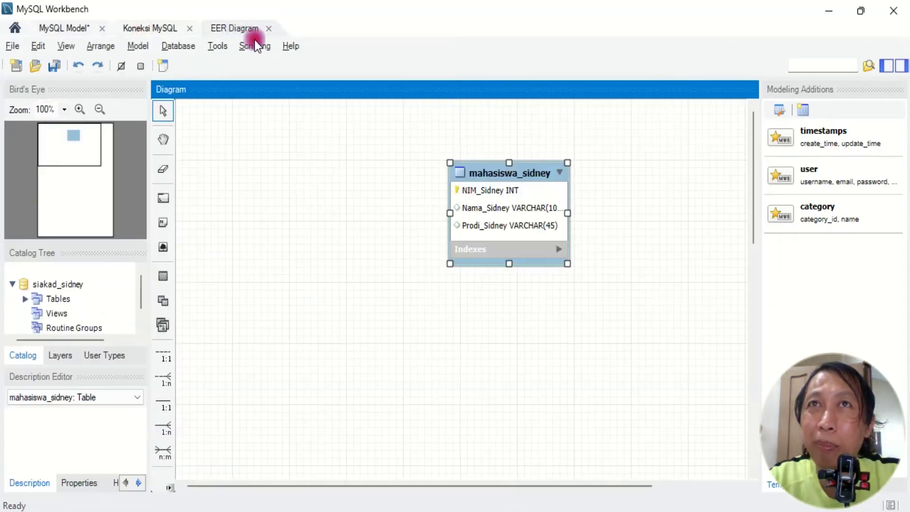
drag(489, 175, 287, 184)
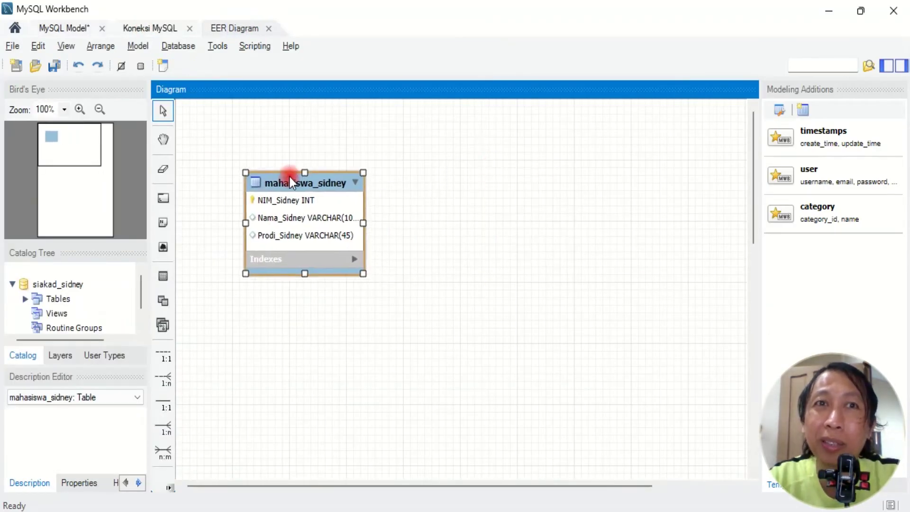
- Switch to PowerPoint to view slide 20 with the normalized Mahasiswa and Prodi tables, then return to MySQL Workbench
key(alt+Tab)
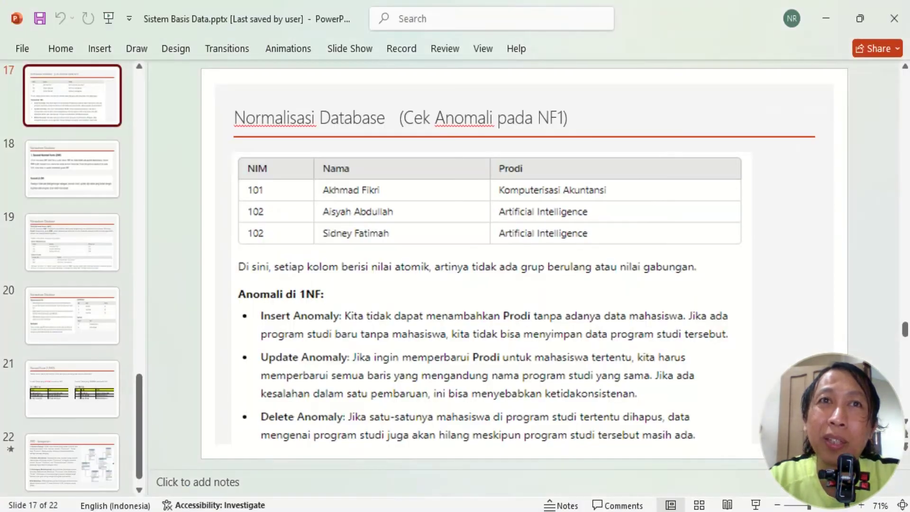
click(56, 318)
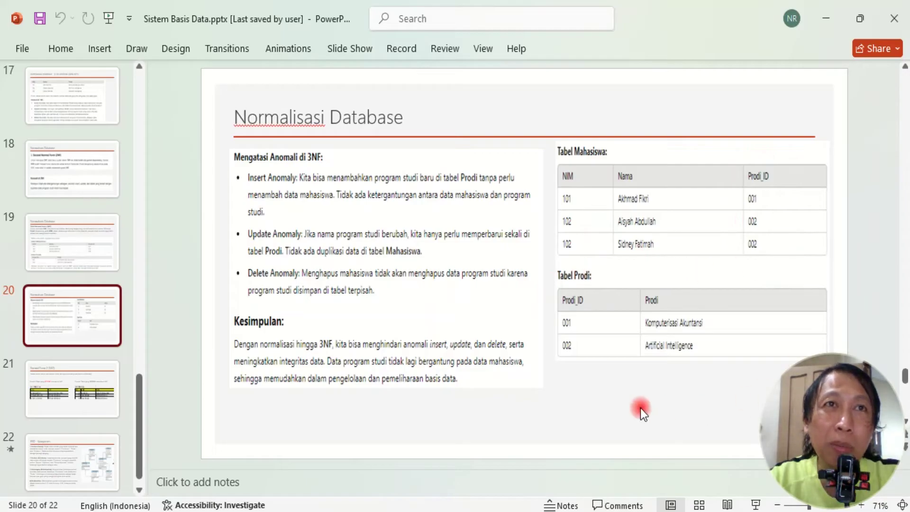
key(alt+Tab)
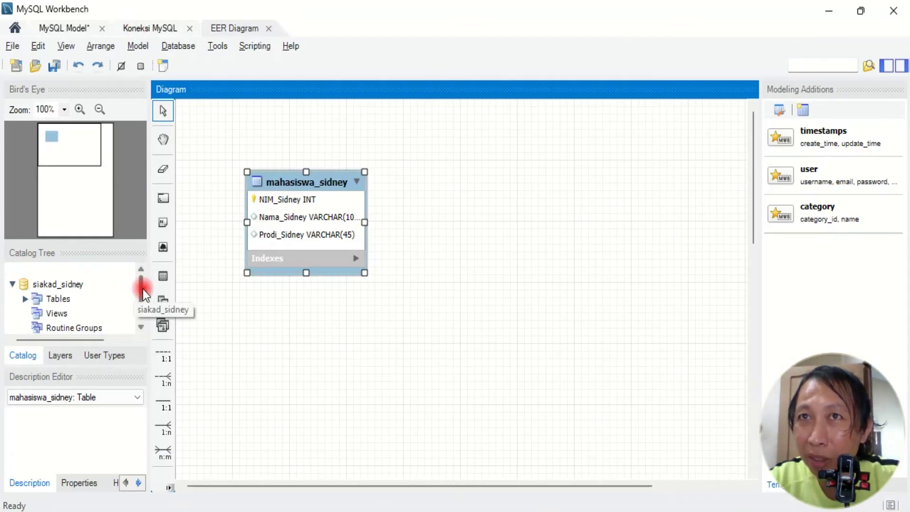
- Expand the siakad_sidney tables in the catalog and place a new table to the right of mahasiswa_sidney in the diagram
mouse_move(138, 279)
mouse_down()
mouse_move(143, 312)
mouse_move(137, 280)
mouse_up()
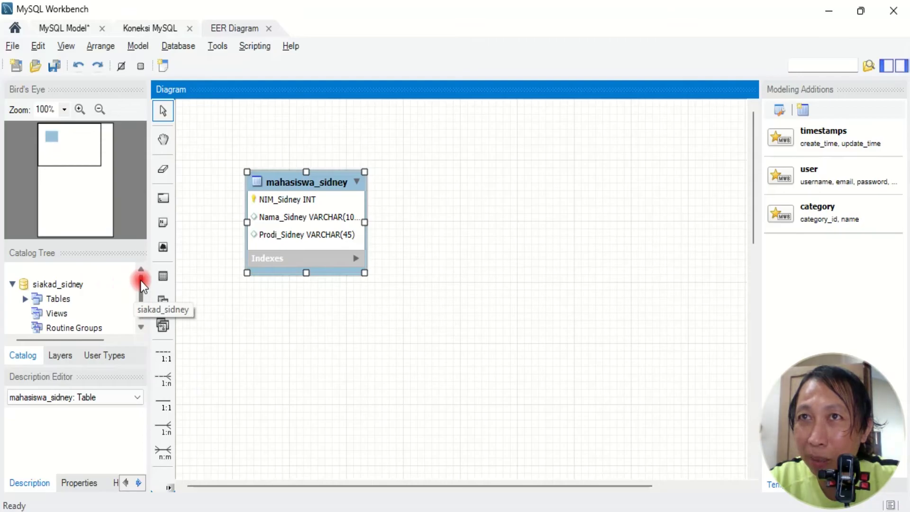
click(24, 299)
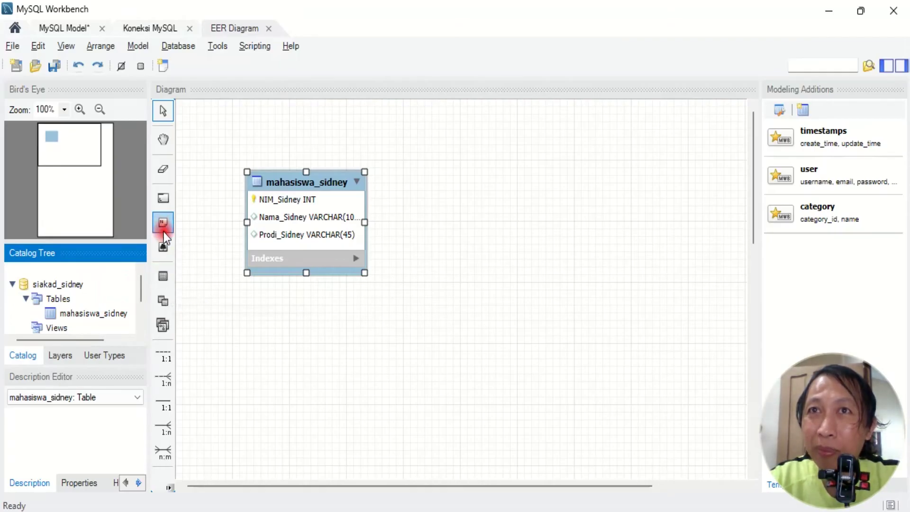
click(166, 275)
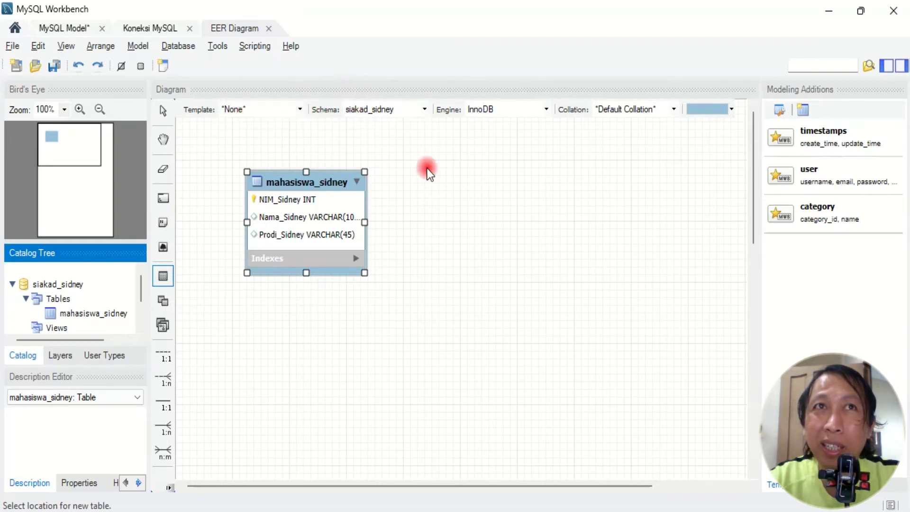
click(460, 188)
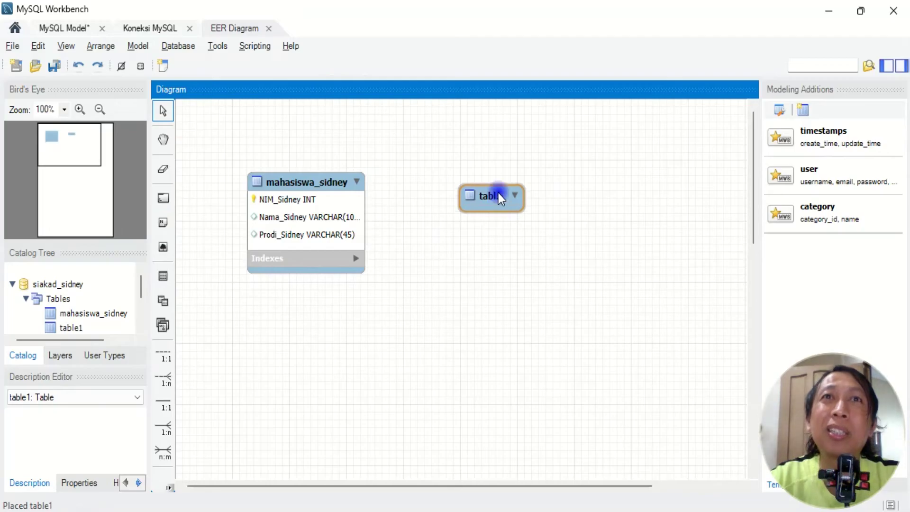
drag(524, 190, 487, 178)
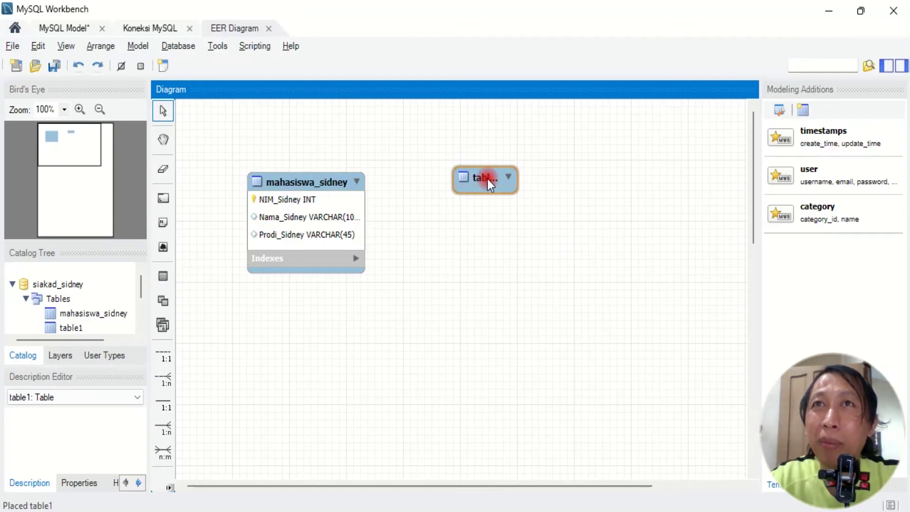
- Check the Prodi table on the PowerPoint slide and rename the new table in the EER diagram as Prodi_Sidney
click(275, 173)
key(alt+Tab)
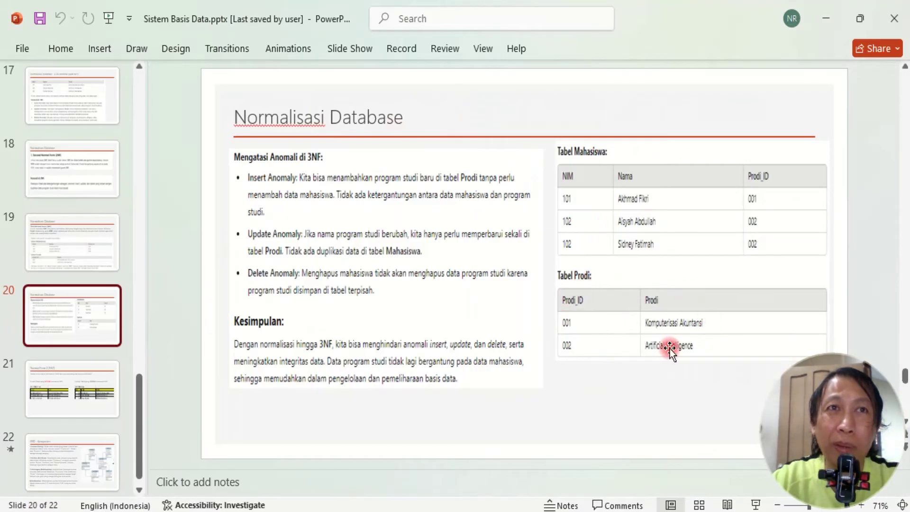
key(alt+Tab)
click(484, 178)
double_click(484, 179)
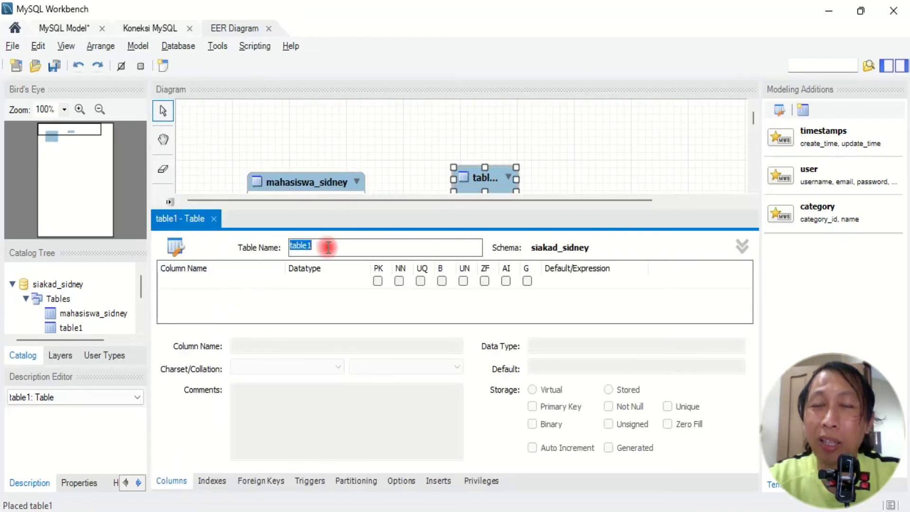
text(Prodi_Sidney)
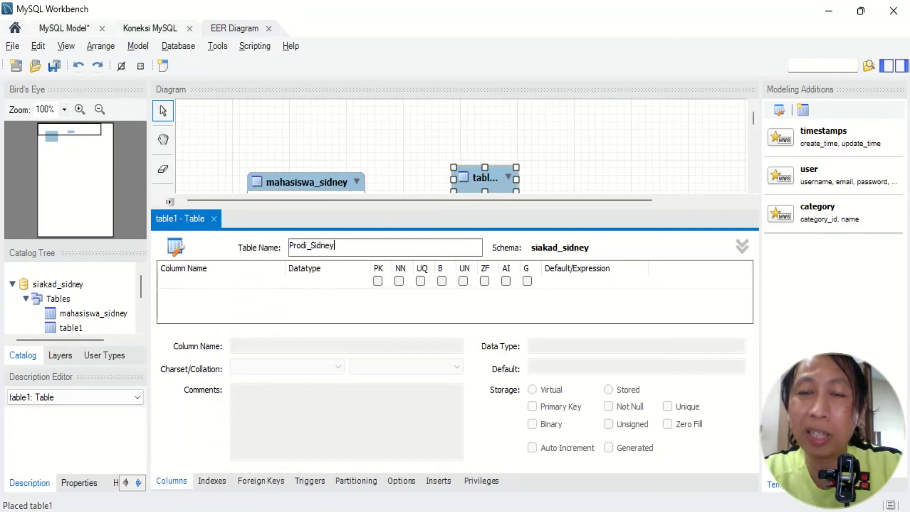
- Add an INT primary key column named Prodi_Id_Sidney to the Prodi_Sidney table, with not null and auto increment enabled
click(202, 283)
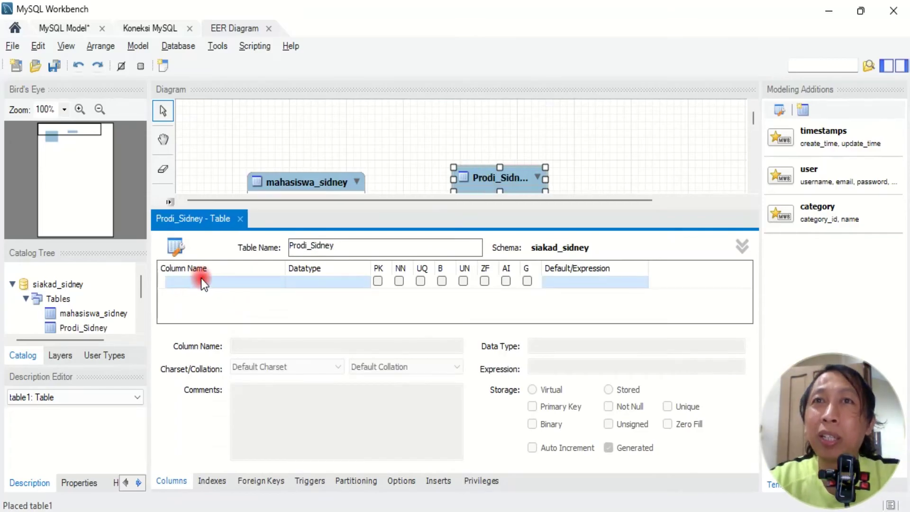
click(201, 280)
click(226, 283)
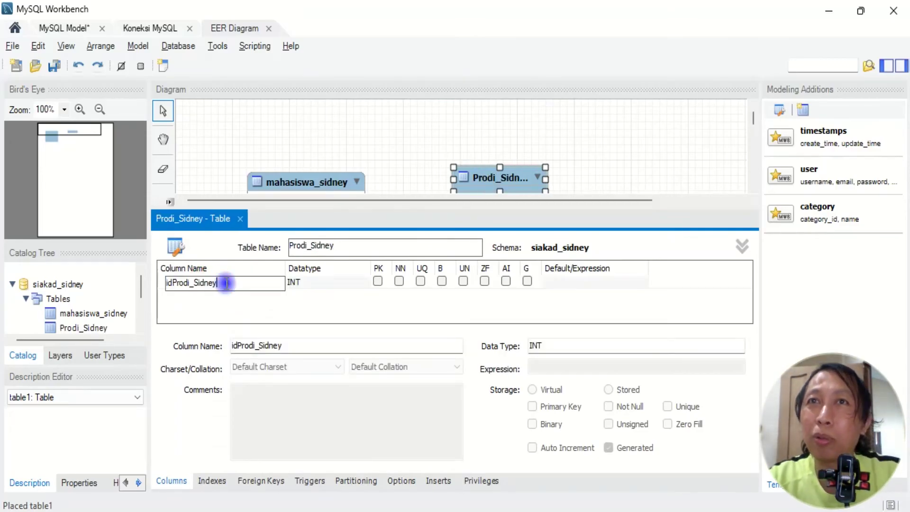
key(BackSpace)
key(BackSpace)
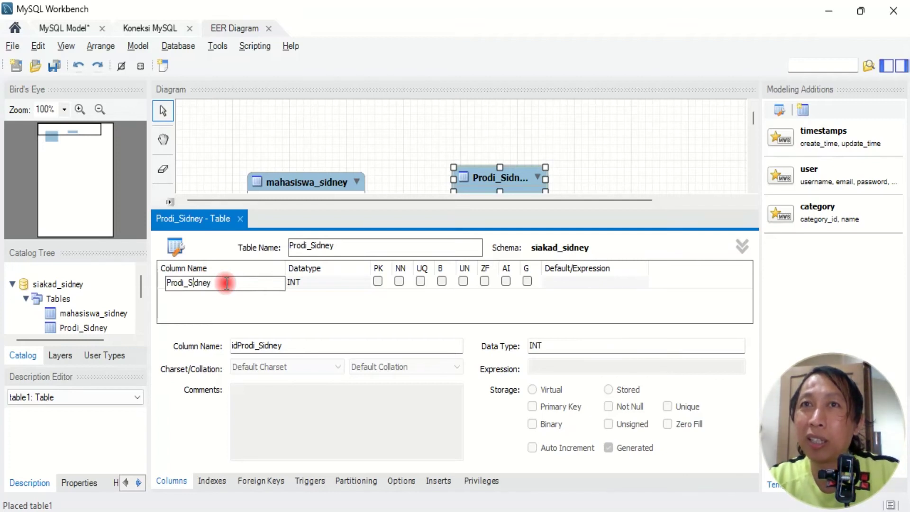
text(Id)
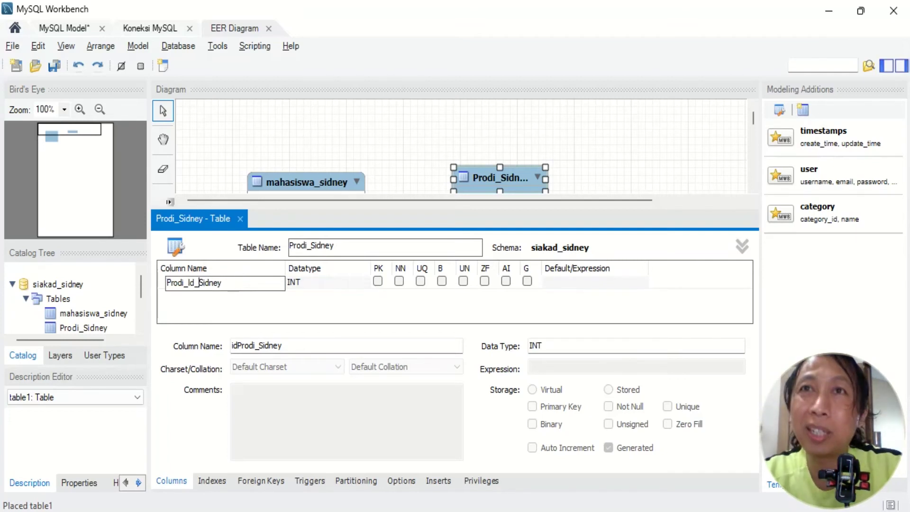
text(_)
click(299, 283)
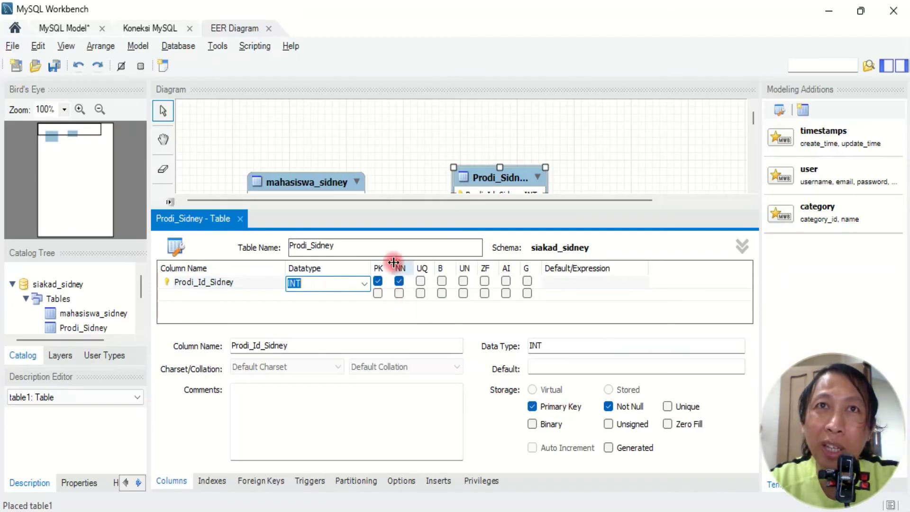
click(517, 443)
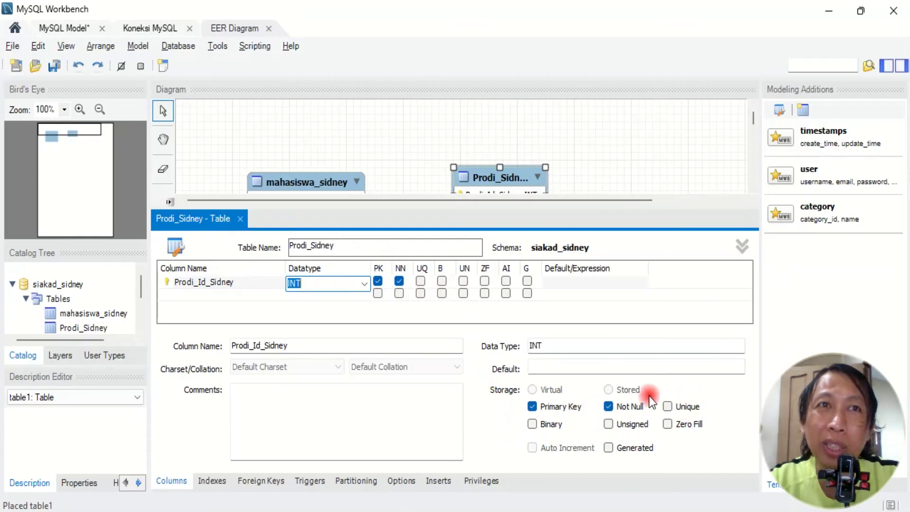
click(505, 281)
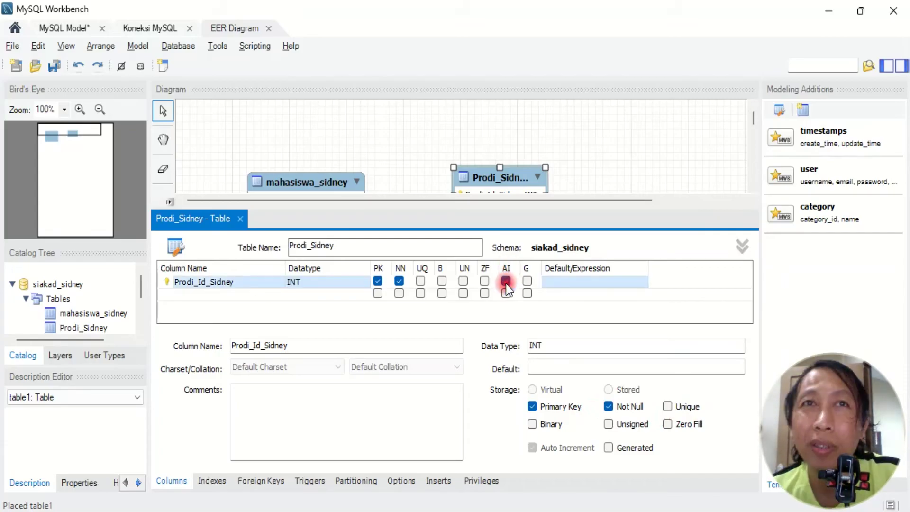
- Add a not-null VARCHAR(45) column named Prodi_Name_Sidney to the Prodi_Sidney table and close its editor
click(237, 295)
key(End)
key(BackSpace)
key(BackSpace)
key(BackSpace)
key(BackSpace)
key(BackSpace)
key(BackSpace)
key(BackSpace)
key(BackSpace)
key(BackSpace)
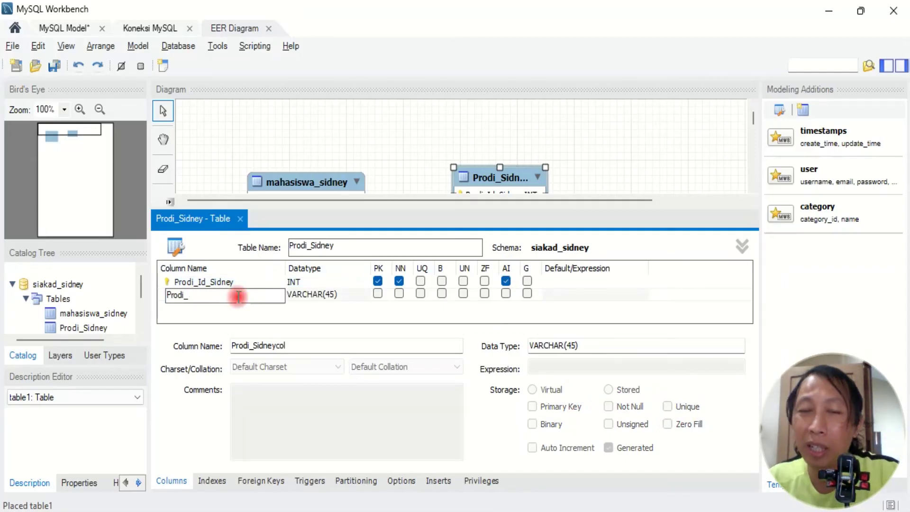
text(Name)
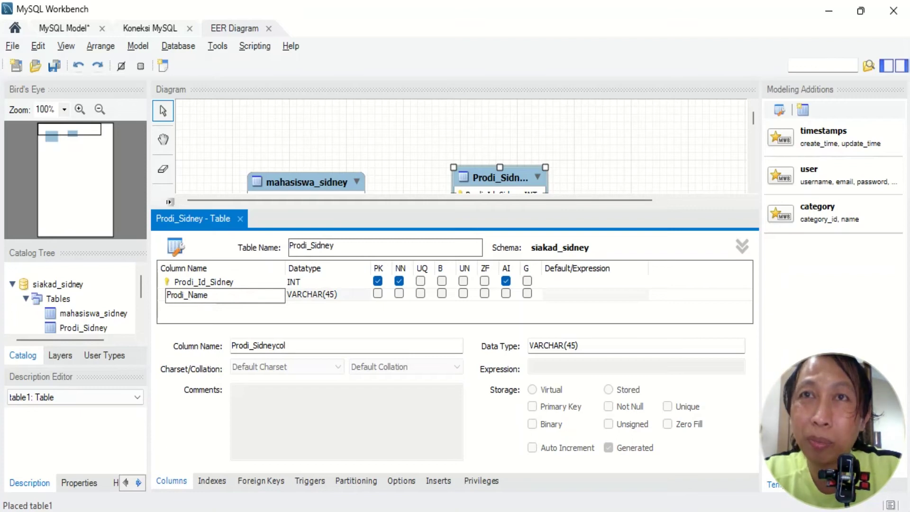
text(_Sidney)
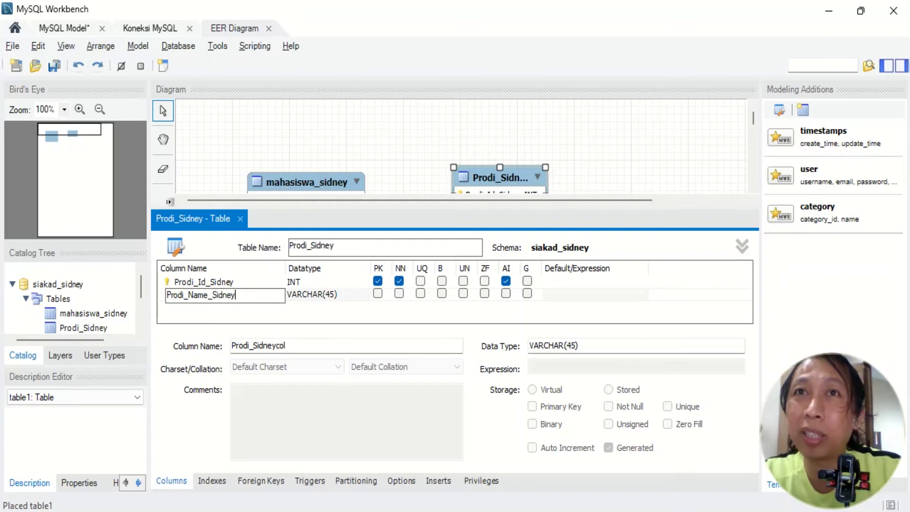
click(323, 299)
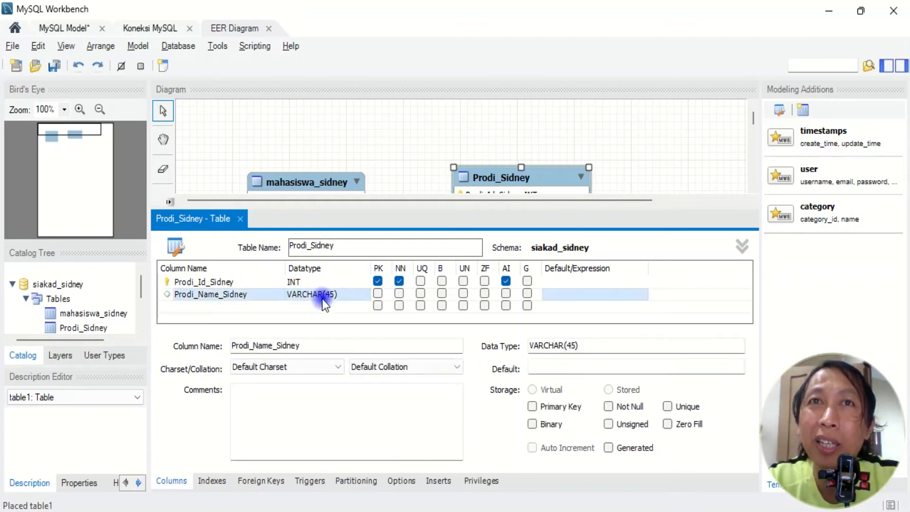
click(398, 293)
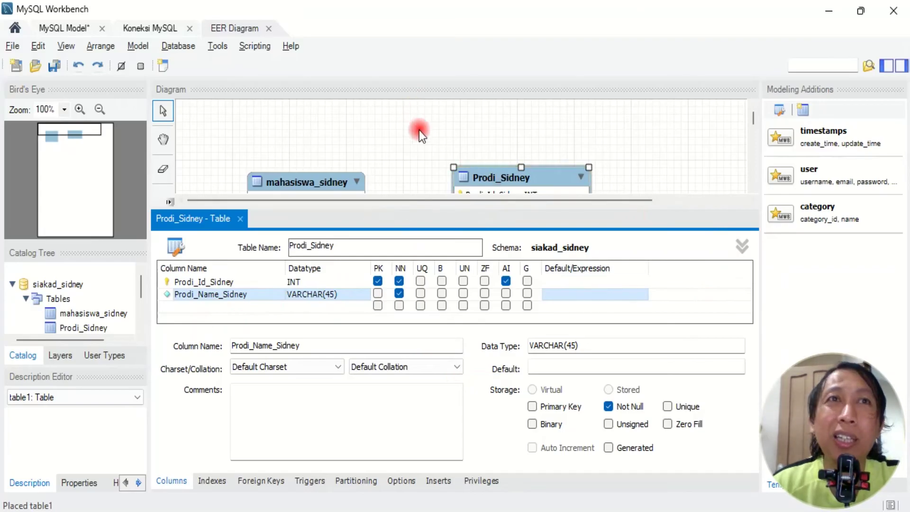
click(239, 218)
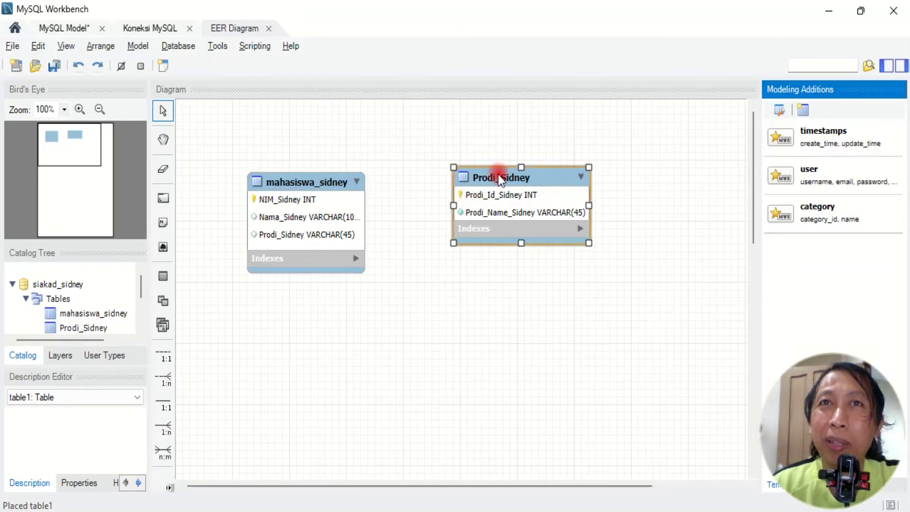
- Select mahasiswa_sidney in the diagram, then compare the 1NF anomaly slide with the Third Normal Form slide in PowerPoint
click(296, 233)
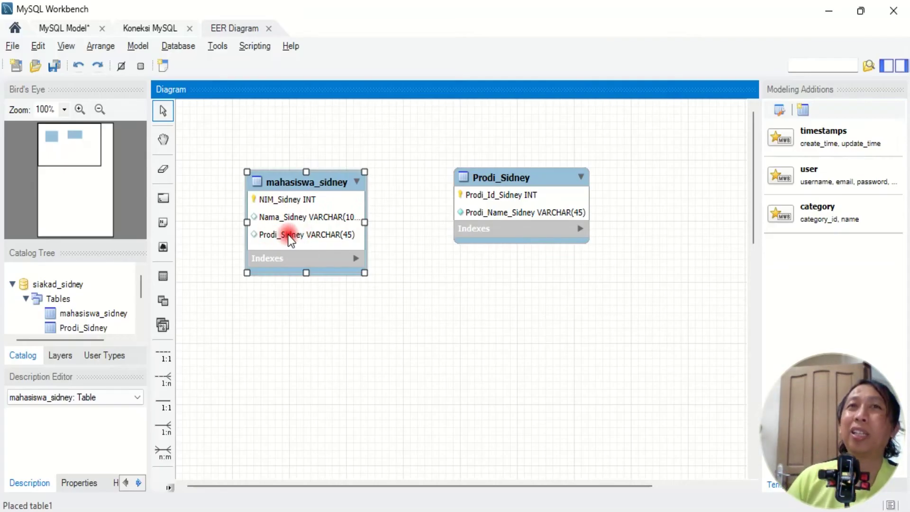
click(367, 511)
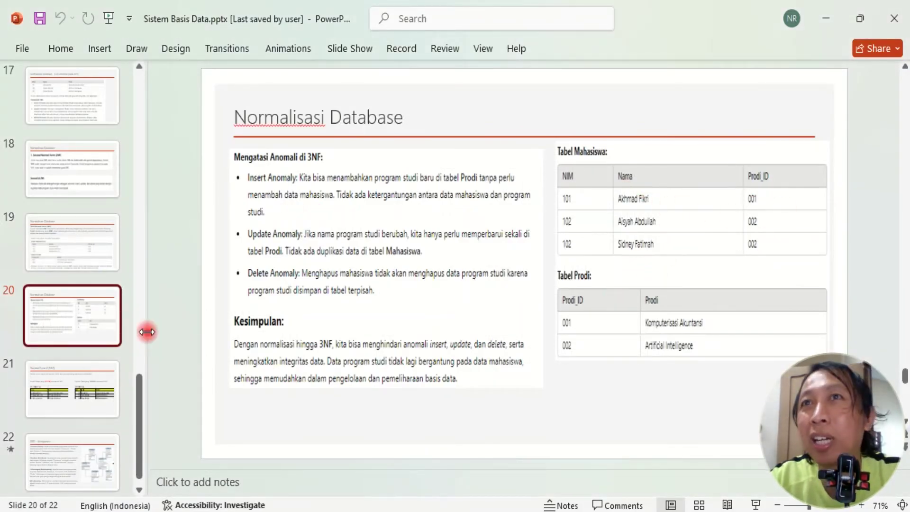
click(78, 258)
click(82, 178)
key(Up)
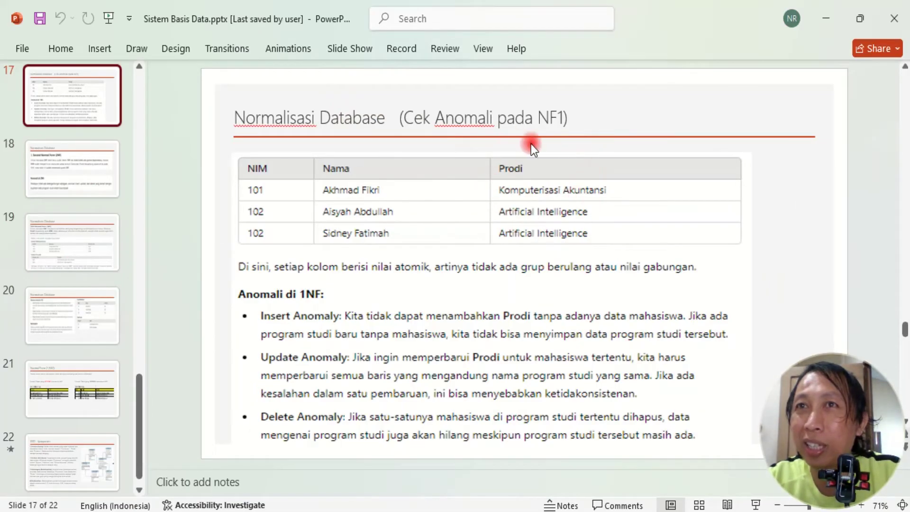
click(109, 249)
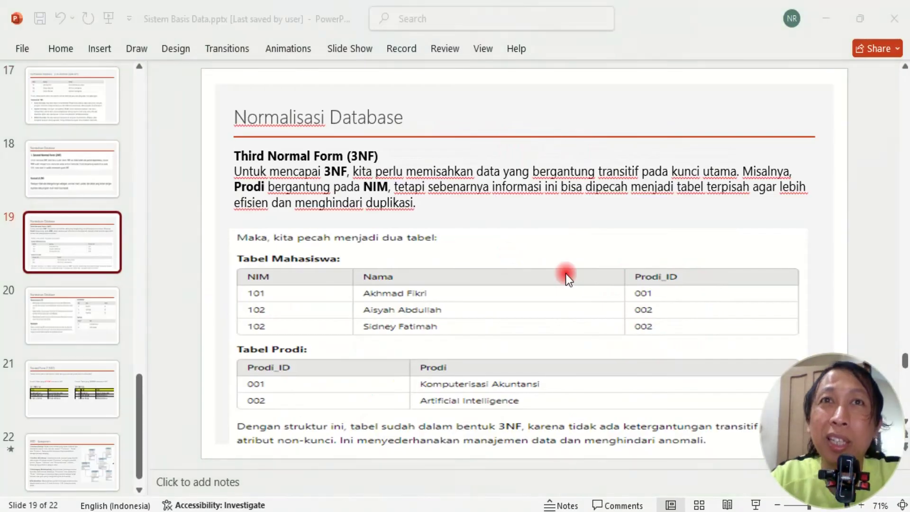
- Return to MySQL Workbench and delete the Prodi_Sidney column from the mahasiswa_sidney table in the EER diagram
key(alt+Tab)
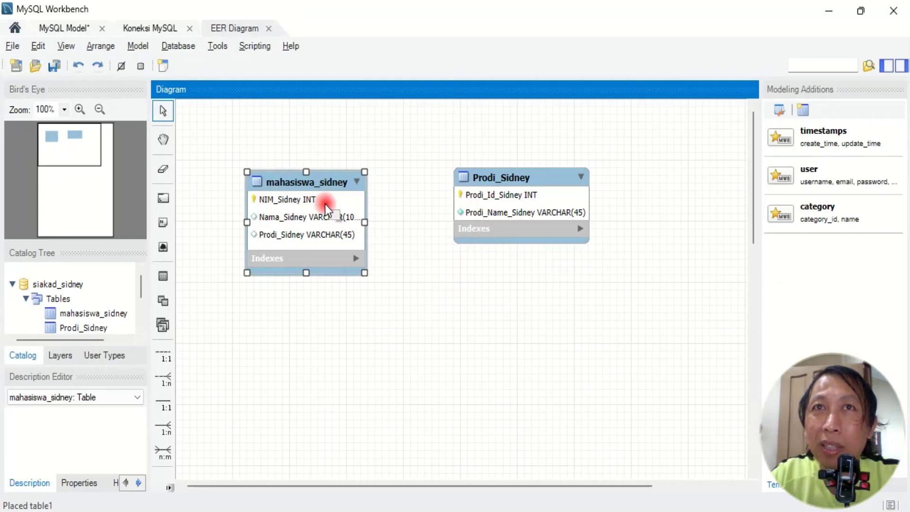
double_click(301, 220)
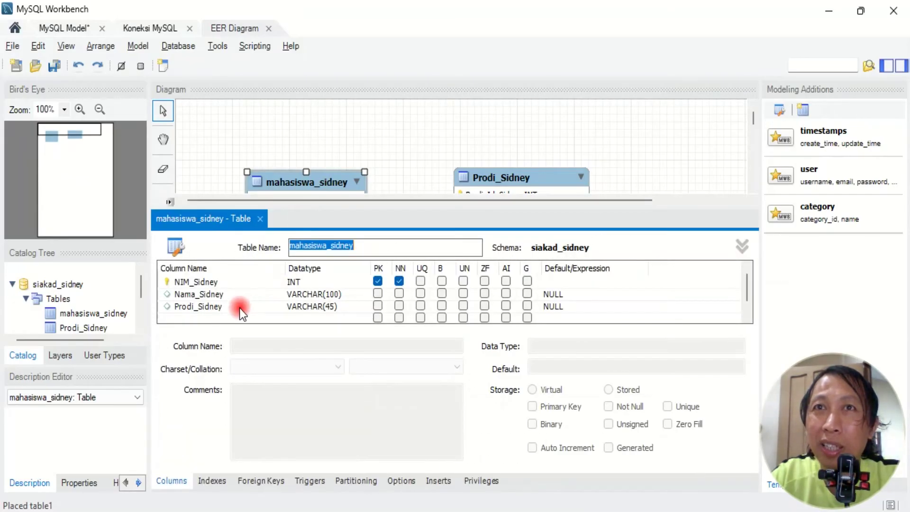
click(199, 310)
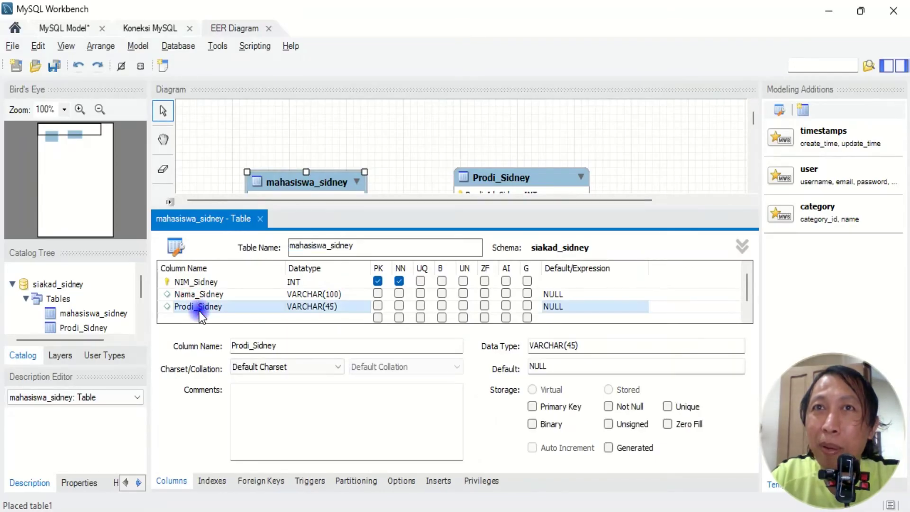
right_click(272, 304)
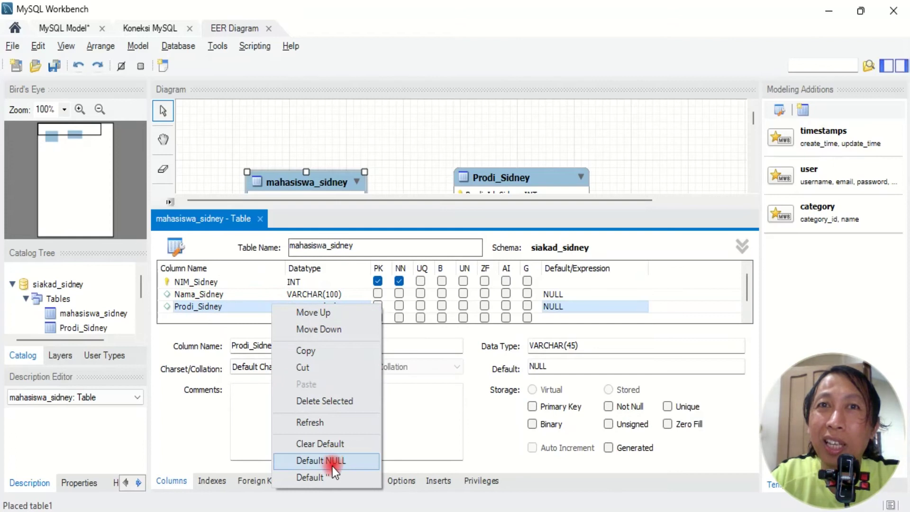
click(333, 402)
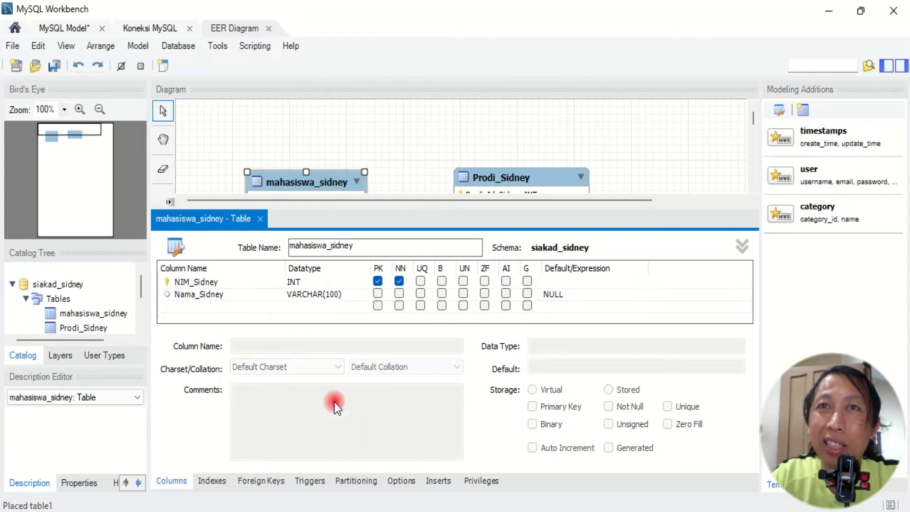
click(205, 306)
key(alt+Tab)
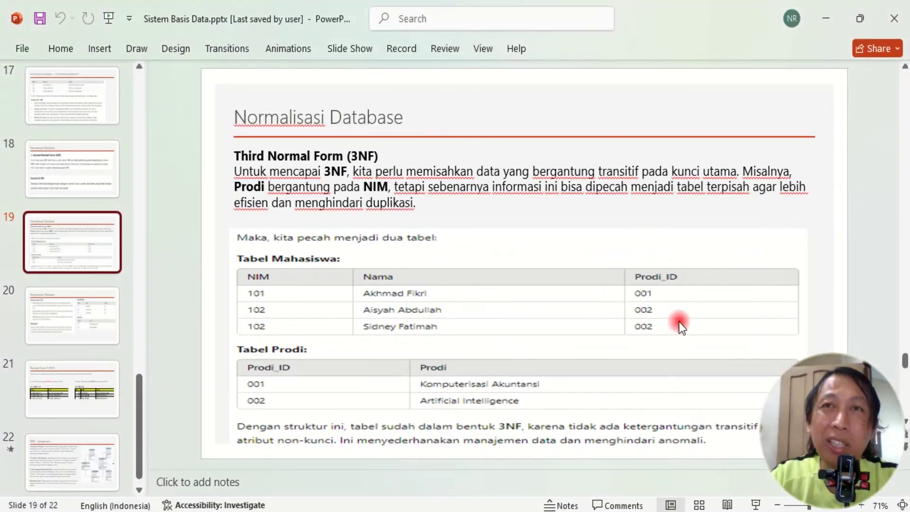
key(alt+Tab)
text(Prodi_)
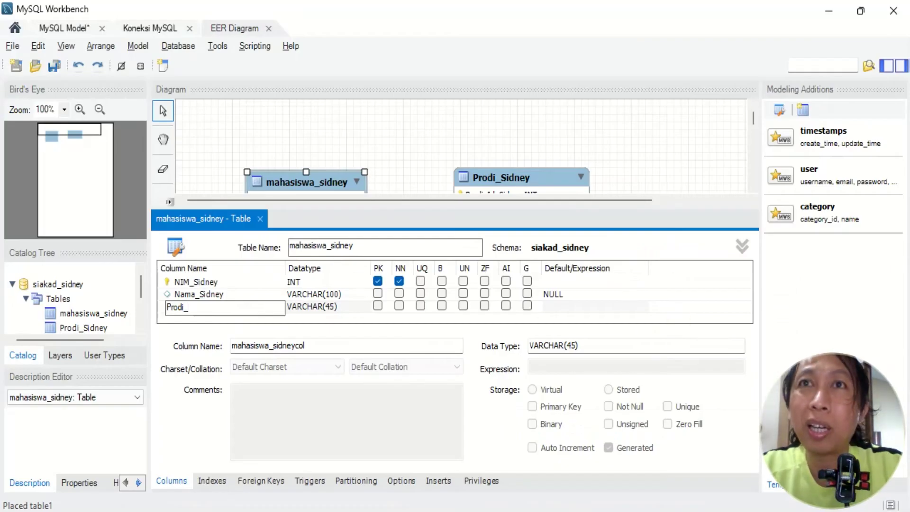
key(BackSpace)
key(BackSpace)
key(BackSpace)
key(BackSpace)
key(BackSpace)
key(BackSpace)
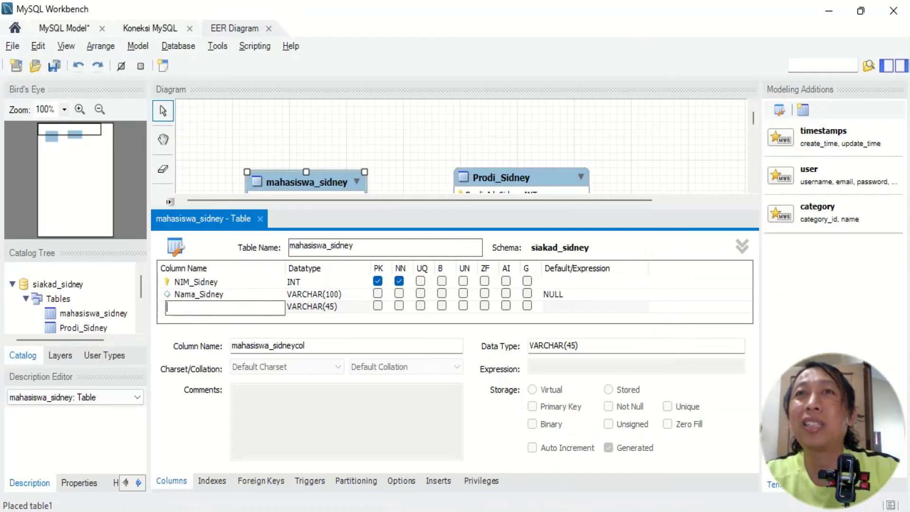
- Close the mahasiswa_sidney table editor and move the Prodi_Sidney table slightly up and closer to mahasiswa_sidney
click(259, 218)
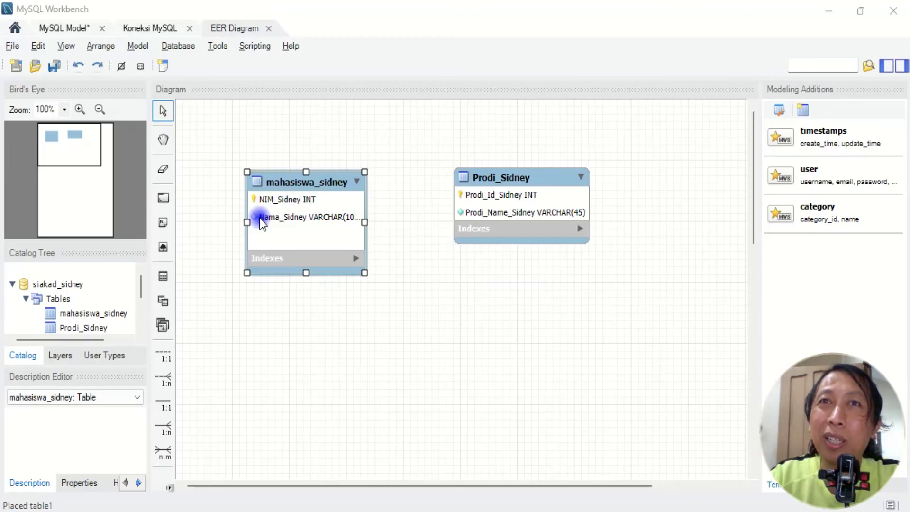
drag(525, 177, 505, 166)
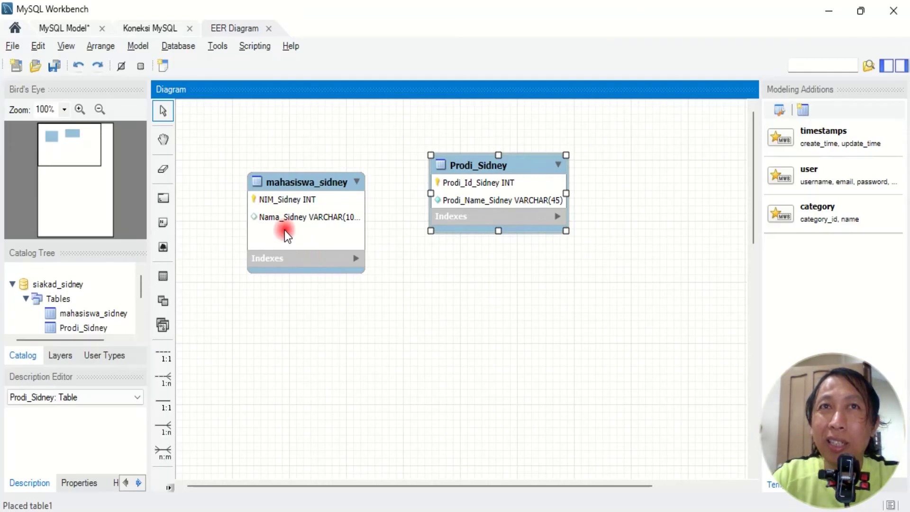
- Check the Prodi_ID column on the Third Normal Form slide, and create an identifying 1:n relationship from mahasiswa_sidney to Prodi_Sidney
key(alt+Tab)
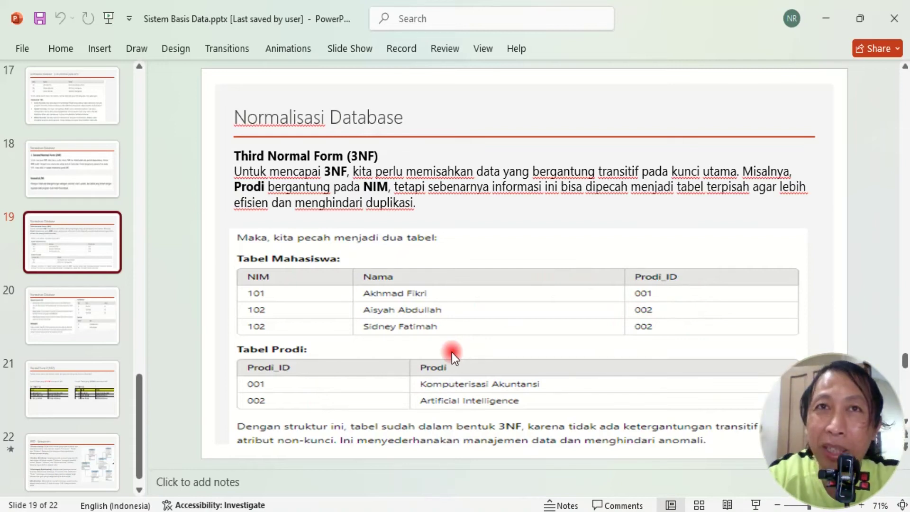
key(alt+Tab)
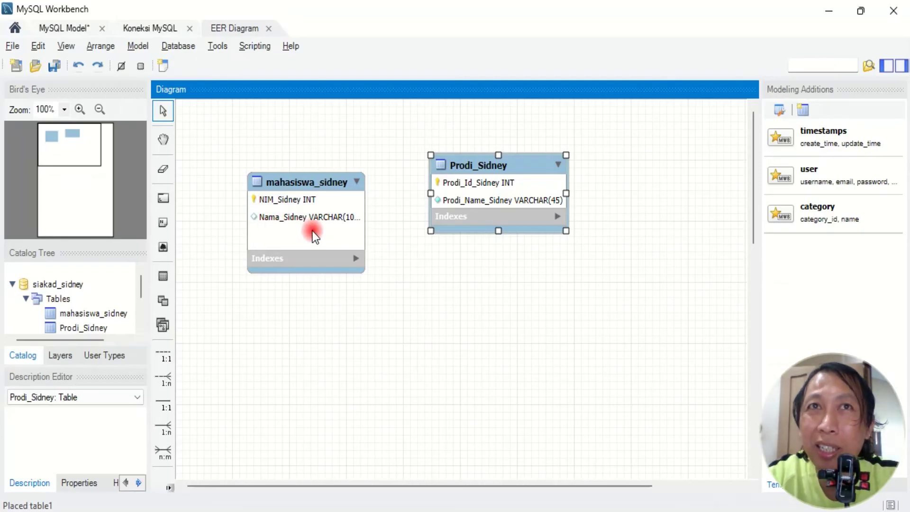
key(alt+Tab)
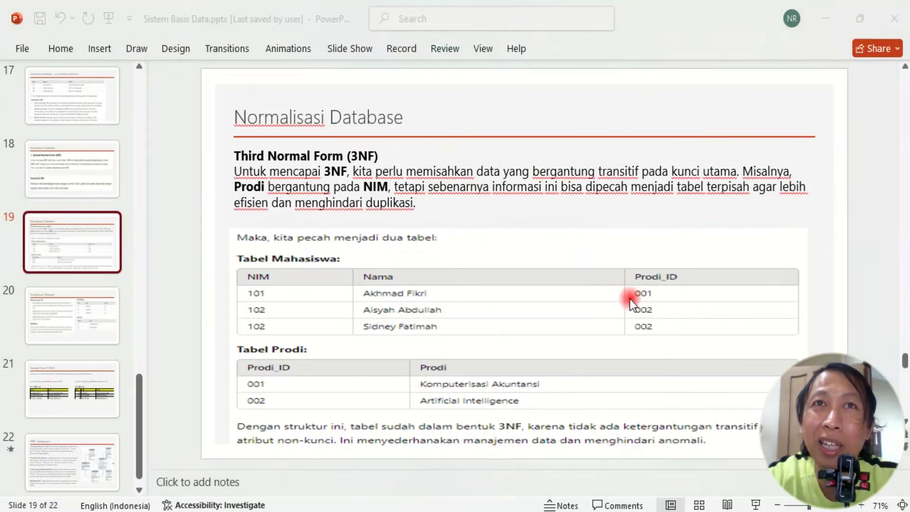
key(alt+Tab)
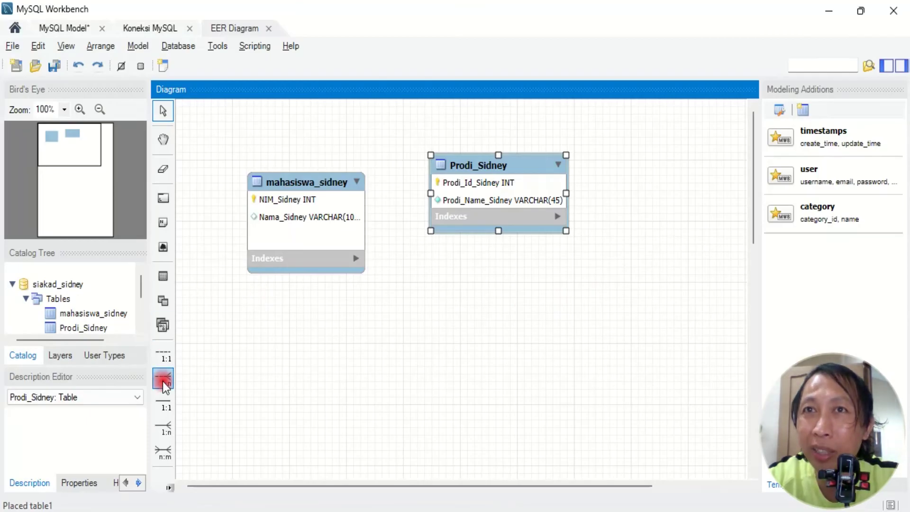
click(164, 428)
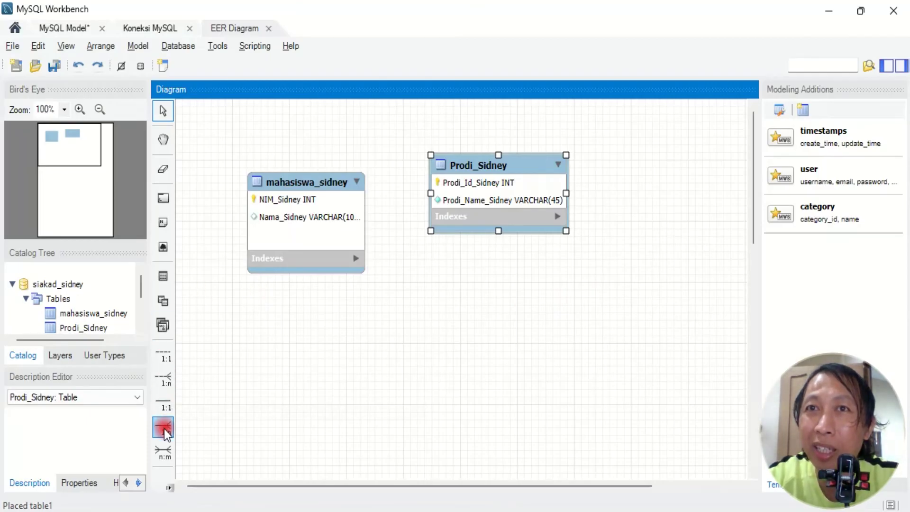
click(168, 344)
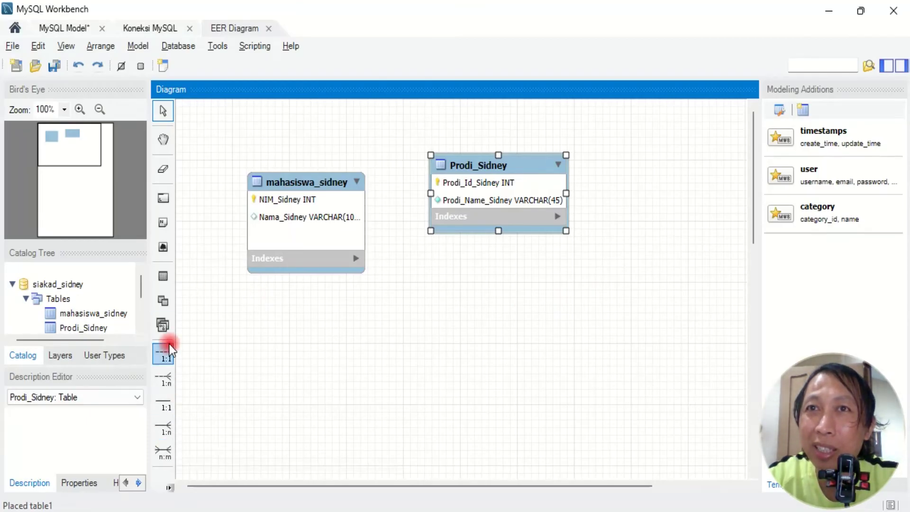
click(166, 425)
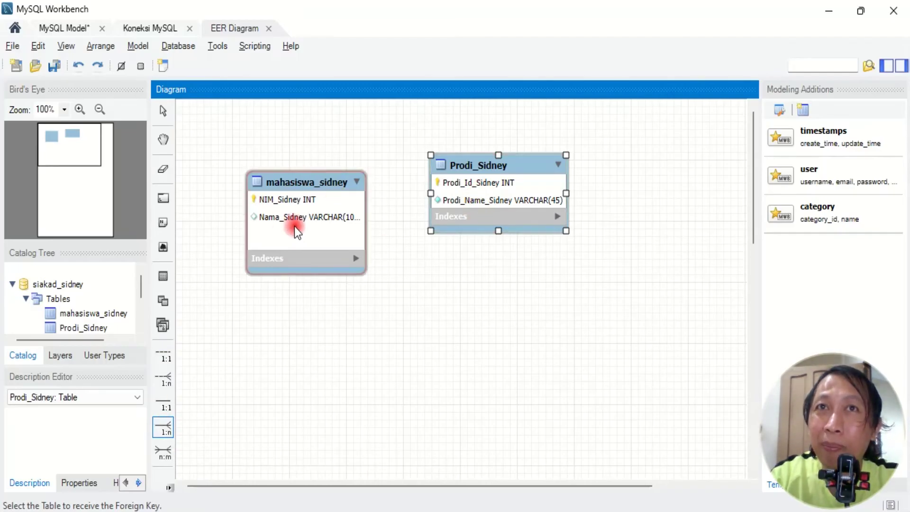
click(308, 231)
click(491, 202)
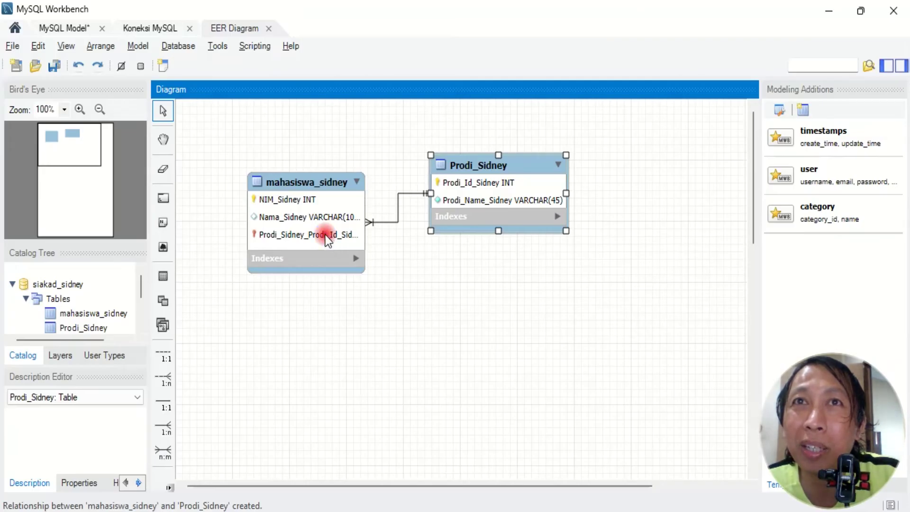
- Rename the foreign key column in mahasiswa_sidney as Prodi_Id_Sidney and close the table editor
double_click(302, 235)
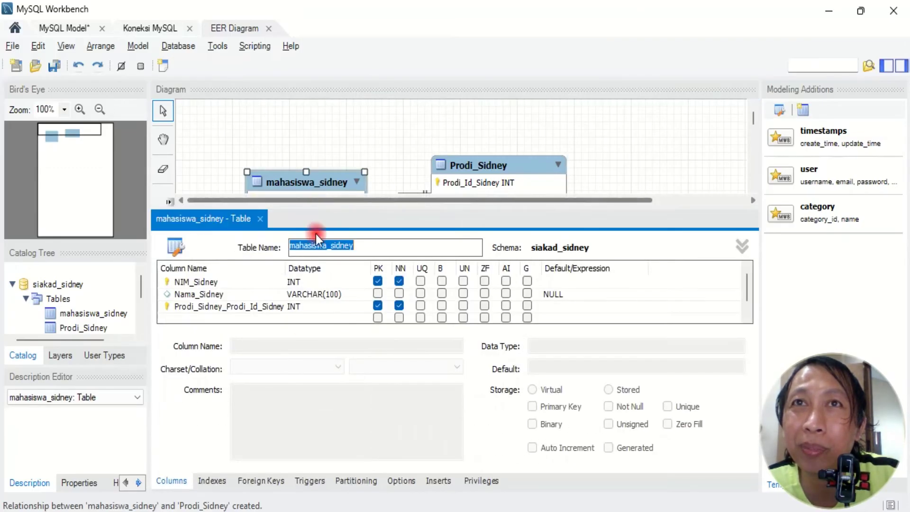
click(237, 308)
click(237, 308)
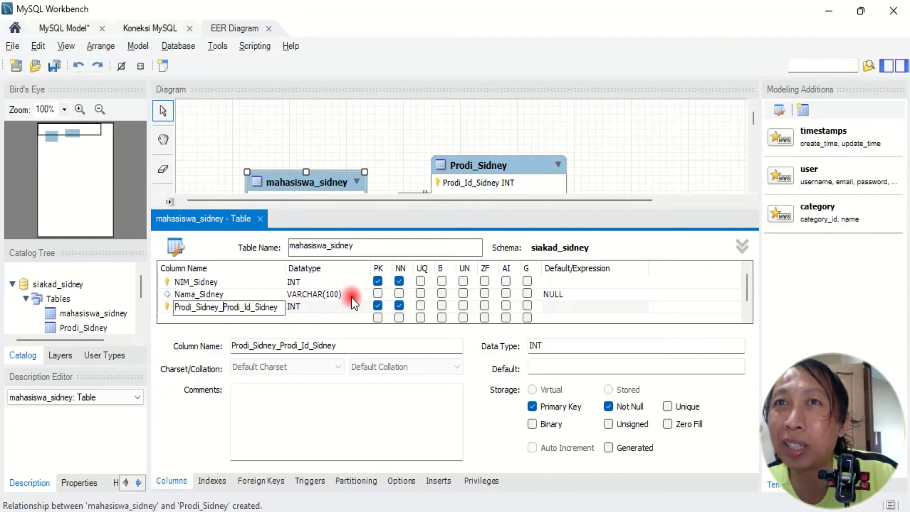
key(BackSpace)
key(BackSpace)
key(BackSpace)
key(BackSpace)
key(BackSpace)
key(BackSpace)
key(BackSpace)
key(BackSpace)
key(BackSpace)
key(BackSpace)
key(BackSpace)
key(BackSpace)
key(BackSpace)
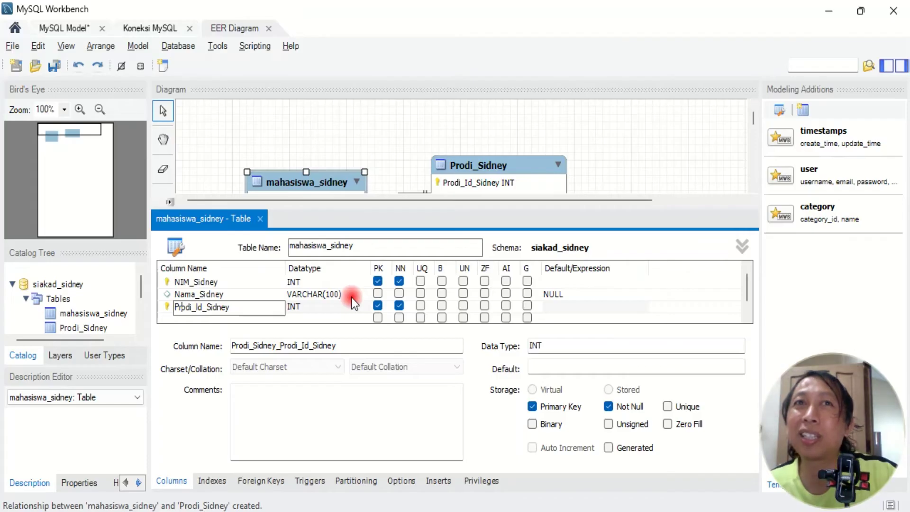
click(255, 296)
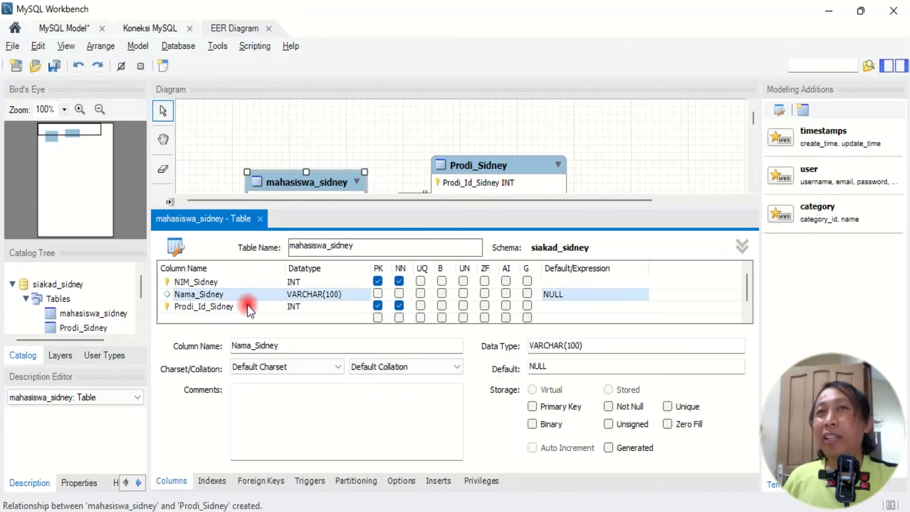
click(247, 305)
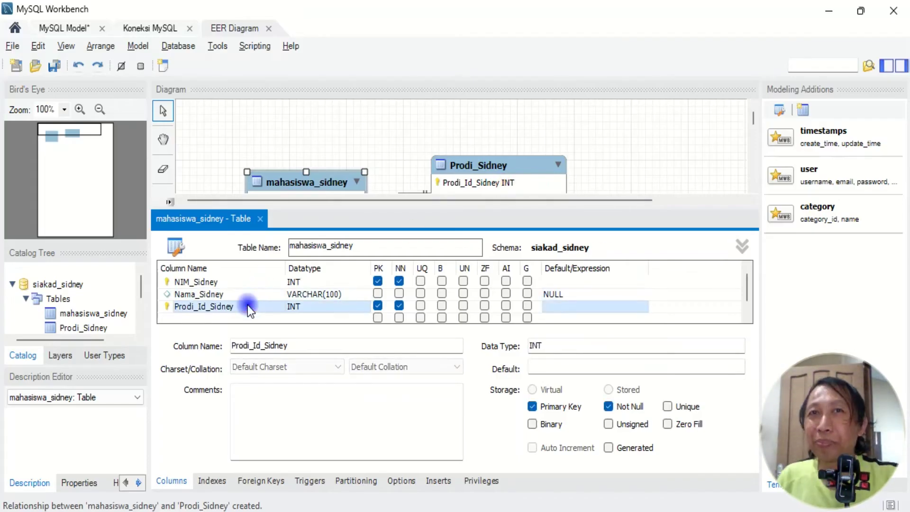
click(259, 219)
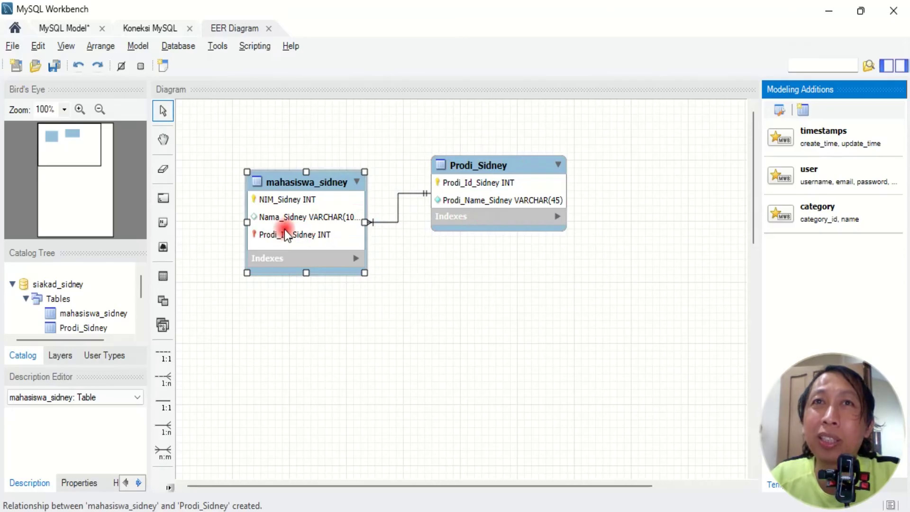
- Compare the EER diagram with the Third Normal Form slide in PowerPoint and with the physical mahasiswa_sidney table in the Koneksi MySQL connection
key(alt+Tab)
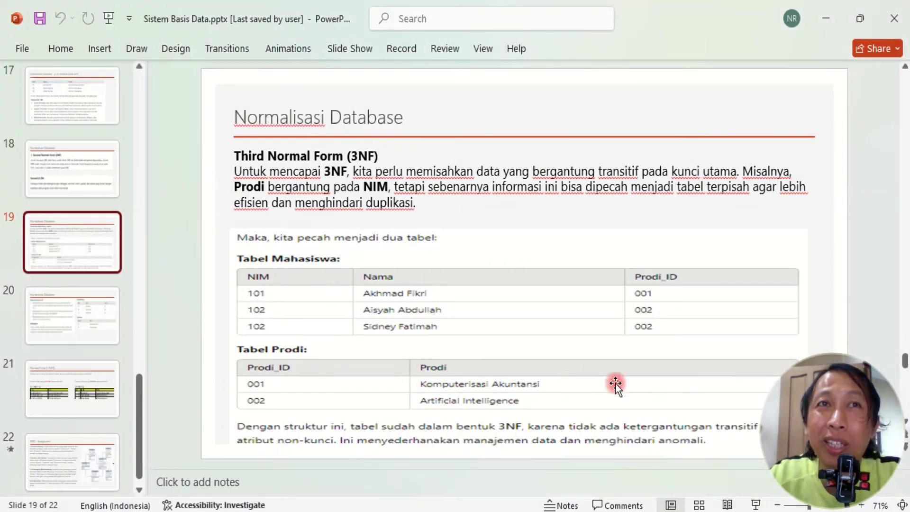
key(alt+Tab)
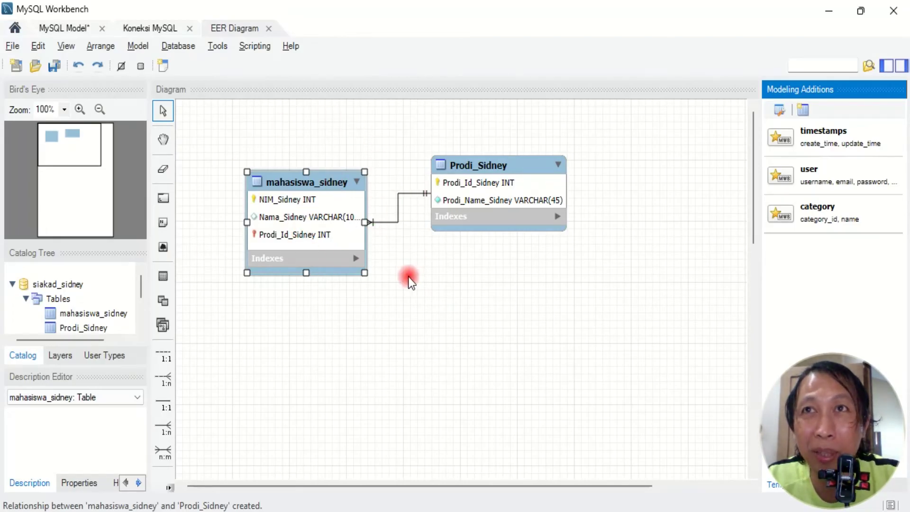
key(alt+Tab)
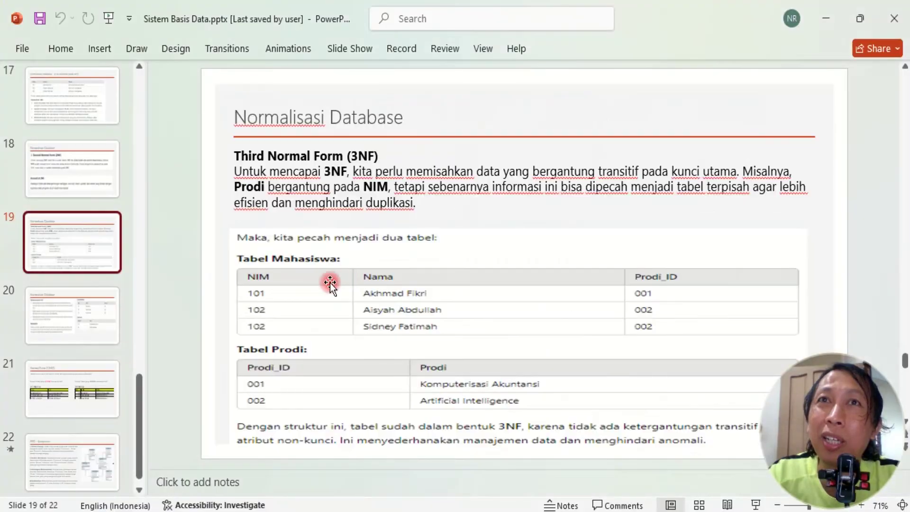
key(alt+Tab)
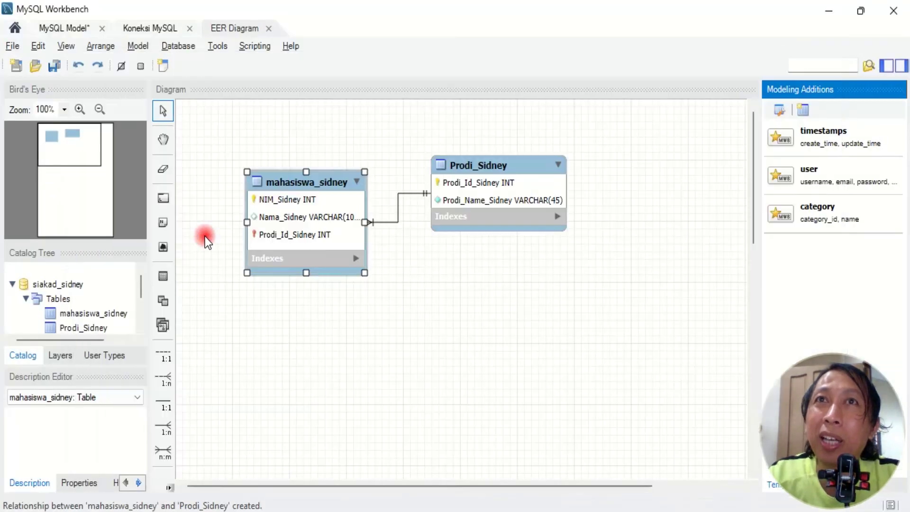
click(151, 28)
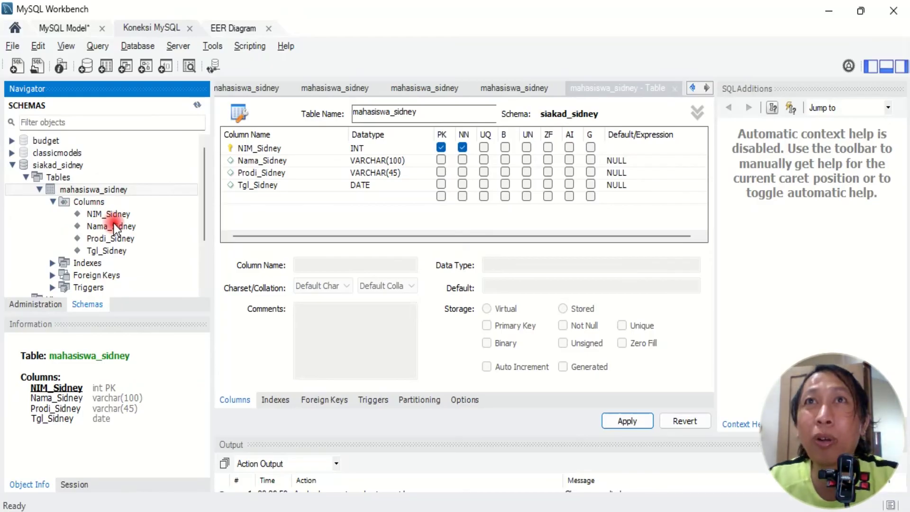
click(235, 27)
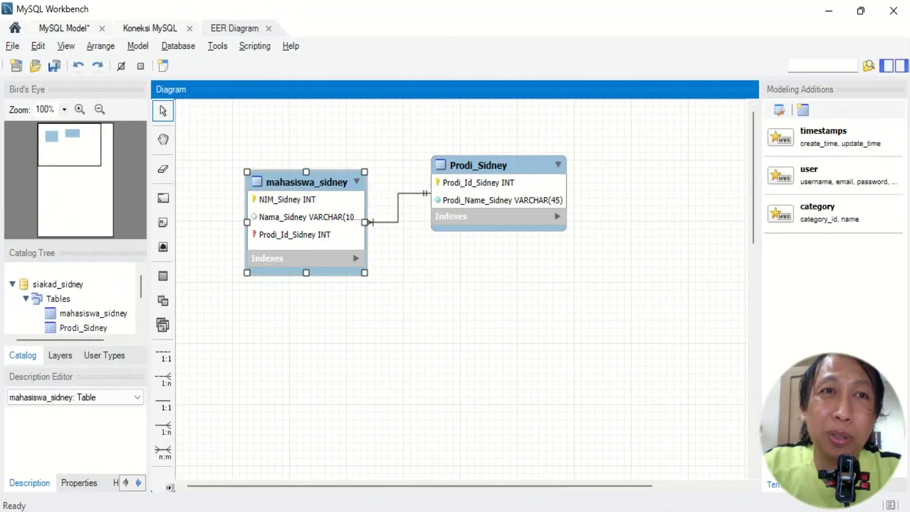
- Switch to Paint and review the Synchronize Model illustration comparing the physical database with the EER model
mouse_move(621, 504)
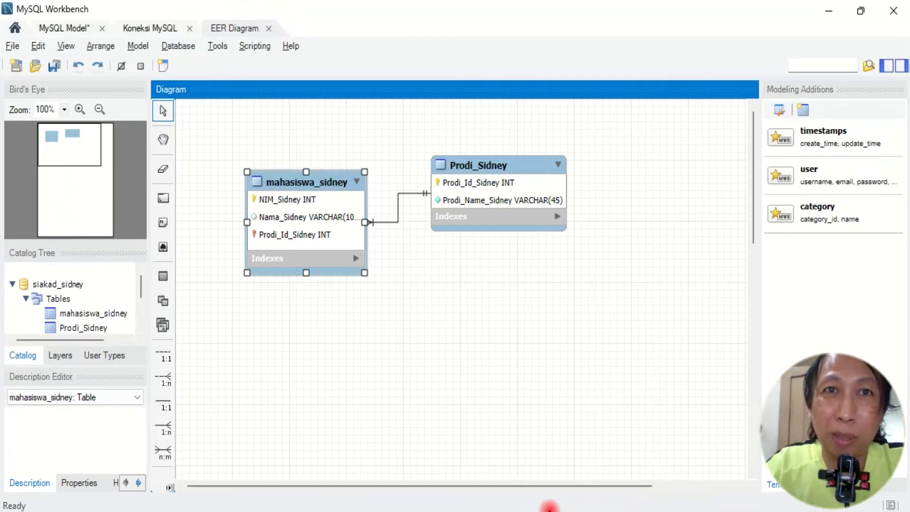
key(alt+Tab)
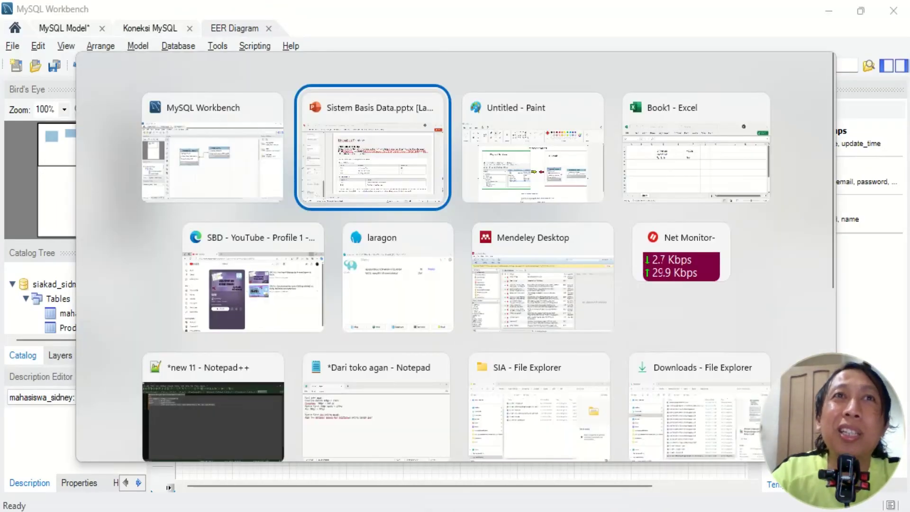
key(alt+Tab)
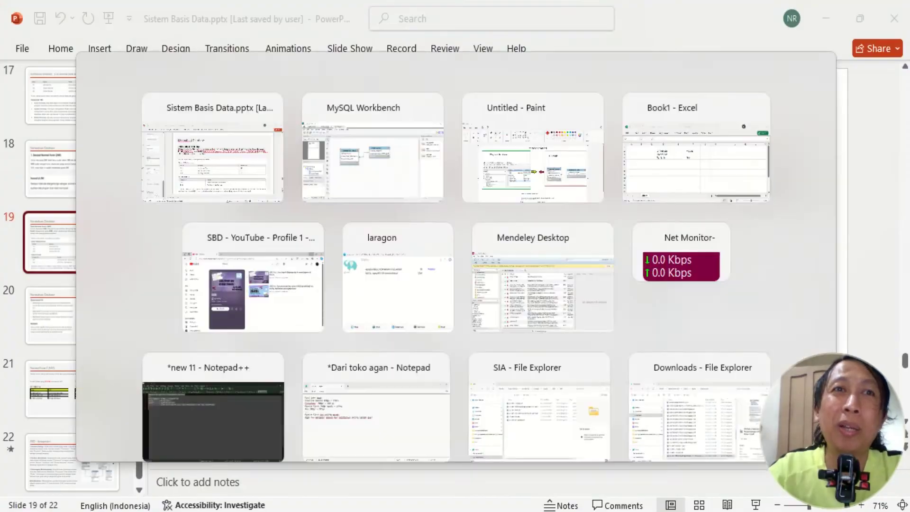
key(alt+Tab)
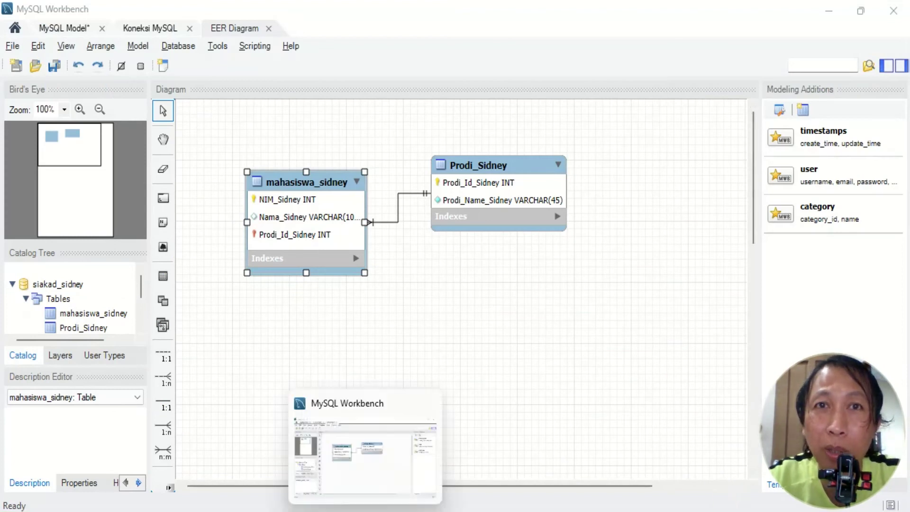
click(365, 510)
key(alt+Tab)
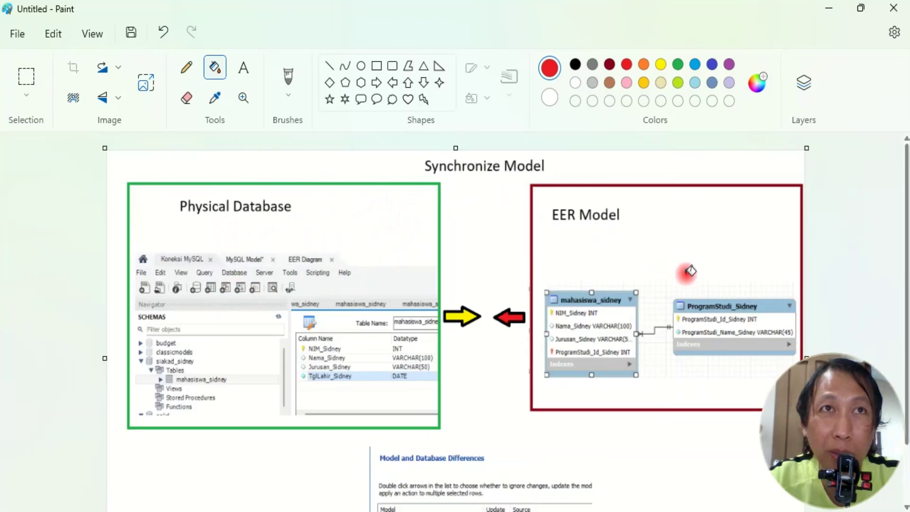
- Switch to the Book1 workbook in Excel and enter Mahasiswa in cell F3 under the MODEL heading
key(alt+Tab)
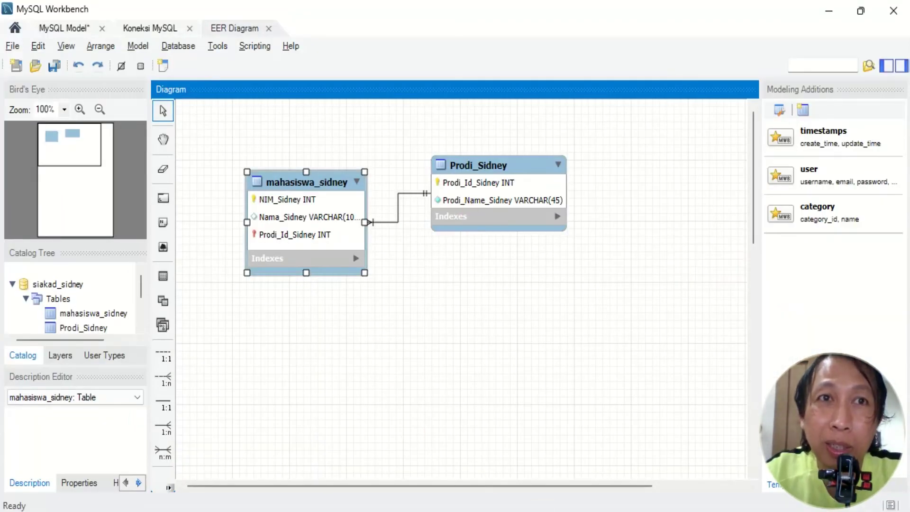
click(526, 511)
drag(522, 136, 633, 137)
click(602, 287)
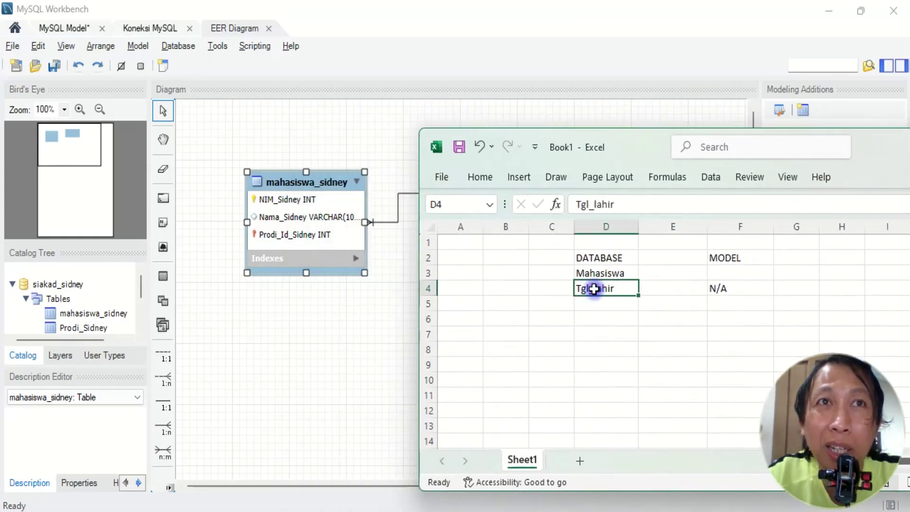
click(730, 287)
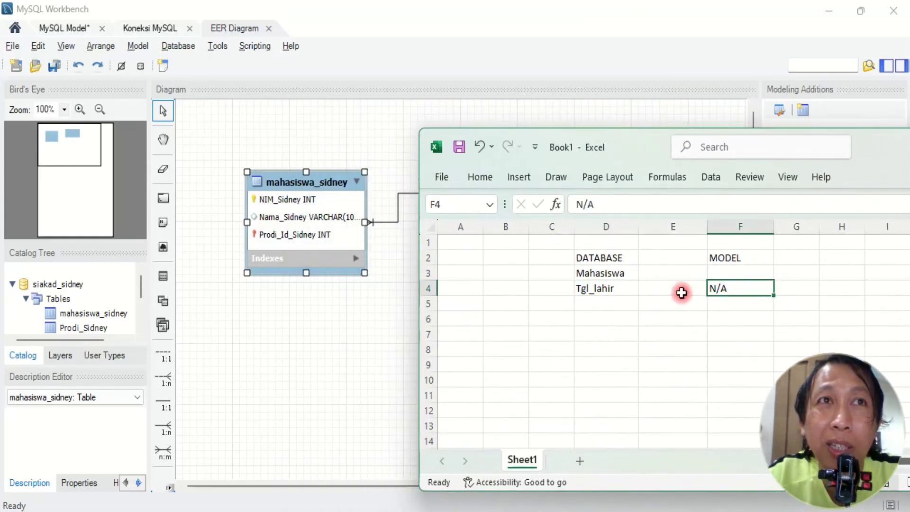
click(747, 307)
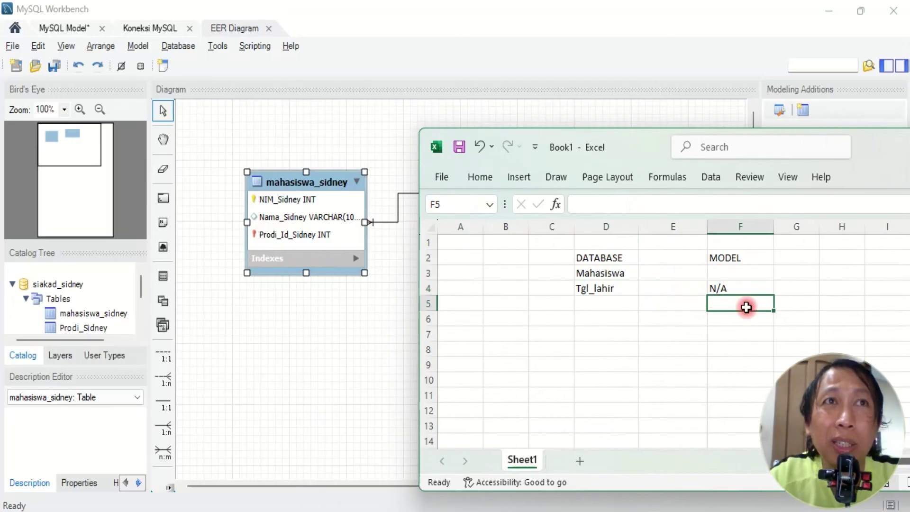
key(Up)
key(Up)
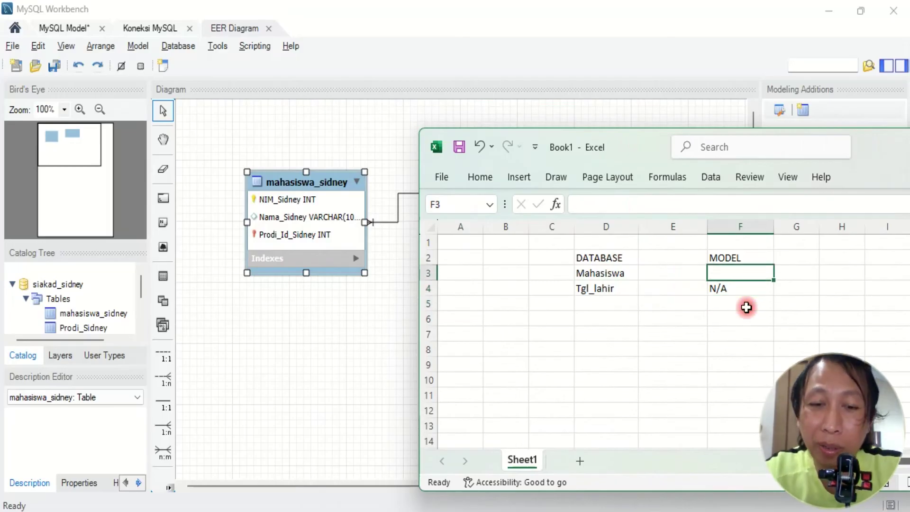
text(Mahasiswa)
key(Return)
key(Return)
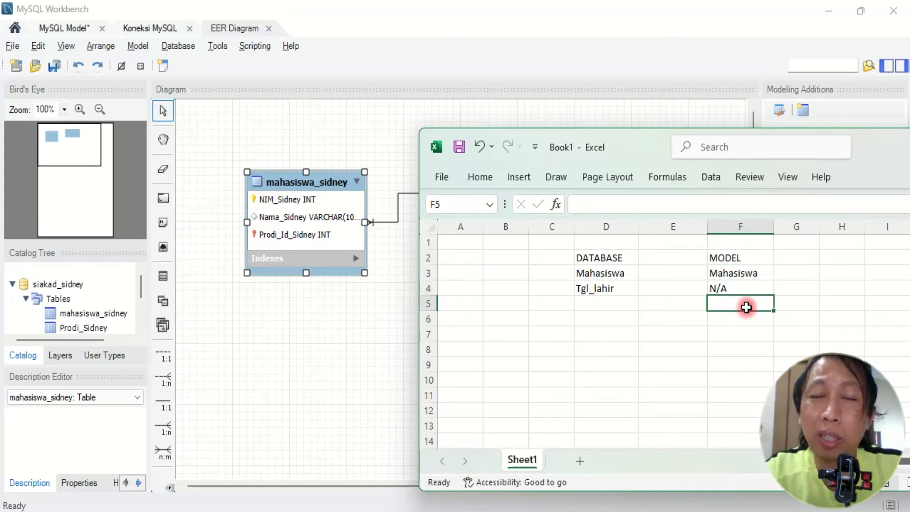
- Enter Prodi_id in cell F5 below the N/A entry in the MODEL column
text({)
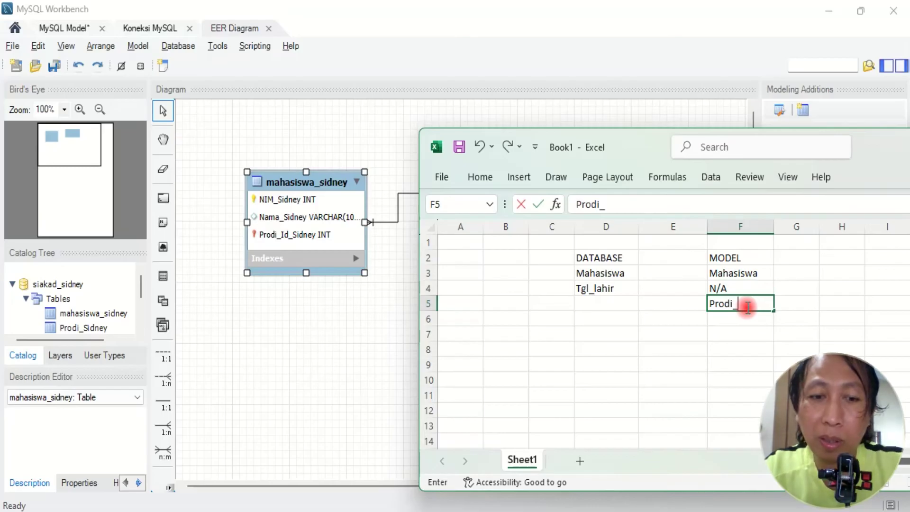
text(rodi_id)
key(Return)
- Compare the Tgl_lahir and Prodi_id rows across the DATABASE and MODEL columns
key(Up)
key(Up)
key(Left)
key(Left)
key(Left)
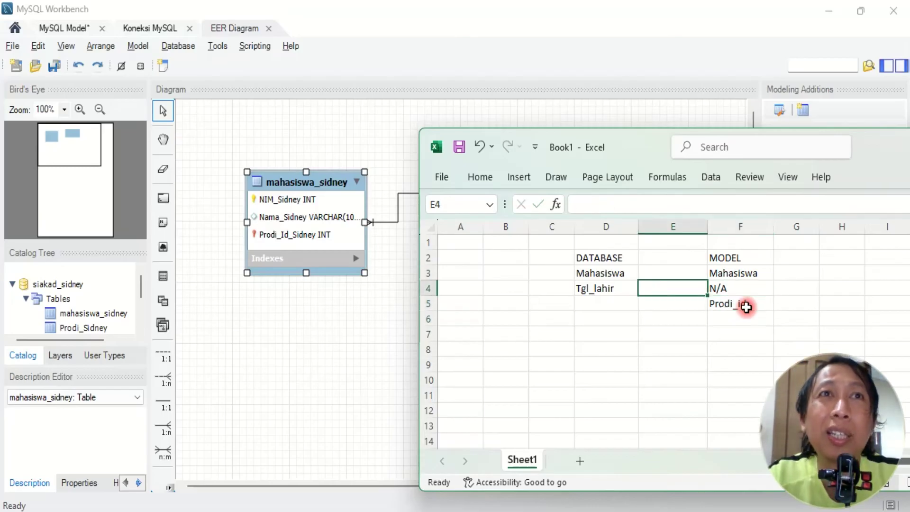
key(Down)
key(Right)
key(Right)
key(Right)
key(Down)
key(Left)
key(Left)
key(Up)
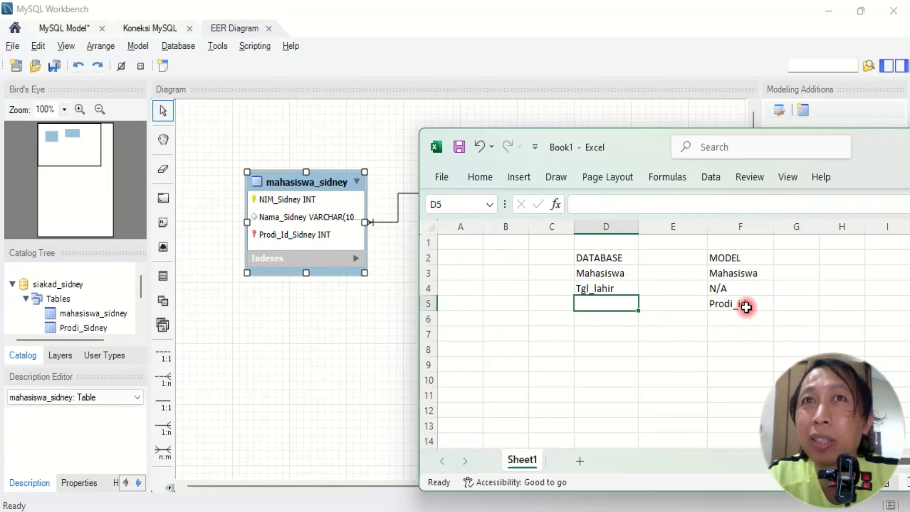
- Switch to MySQL Workbench and check the Prodi_Sidney column of the physical mahasiswa_sidney table in the Koneksi MySQL connection
key(alt+Tab)
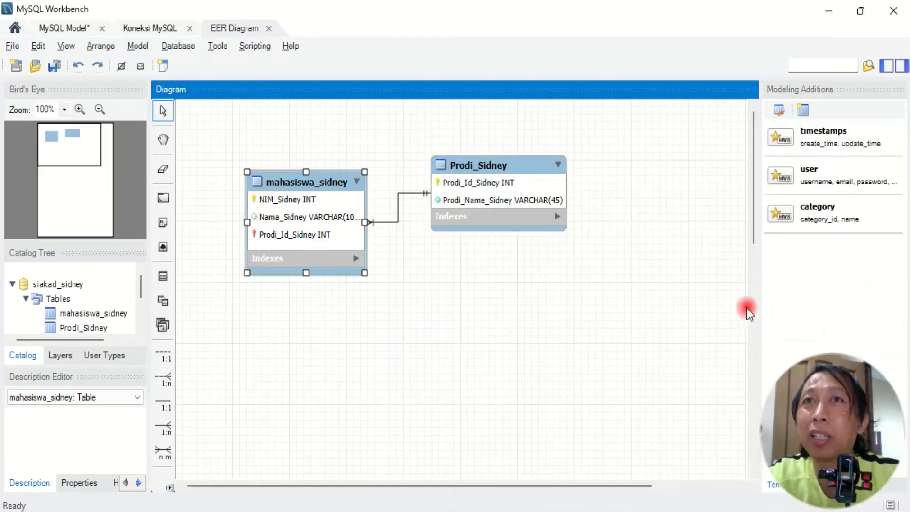
key(alt+Tab)
key(alt+Tab)
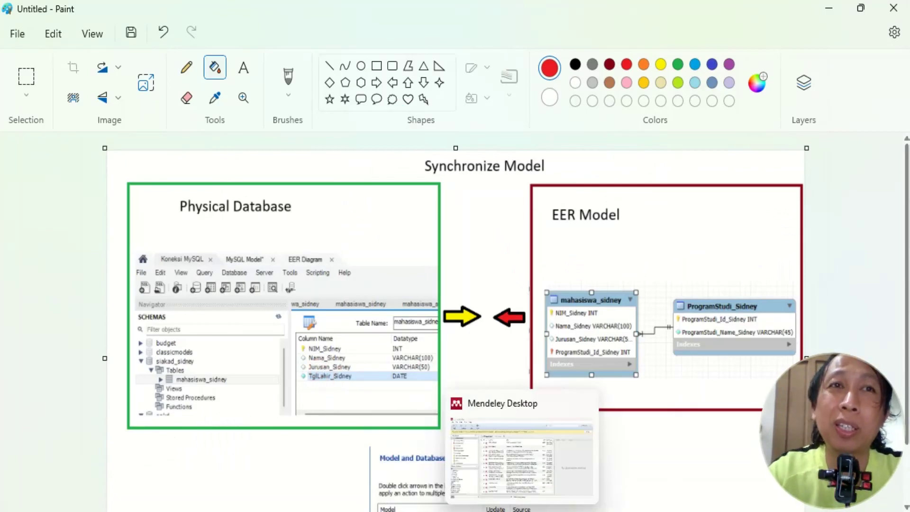
click(391, 503)
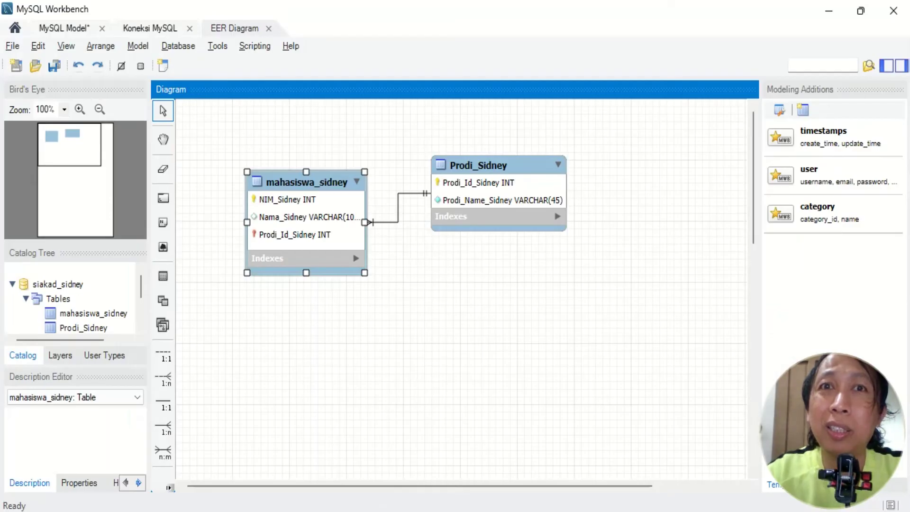
click(391, 503)
click(391, 504)
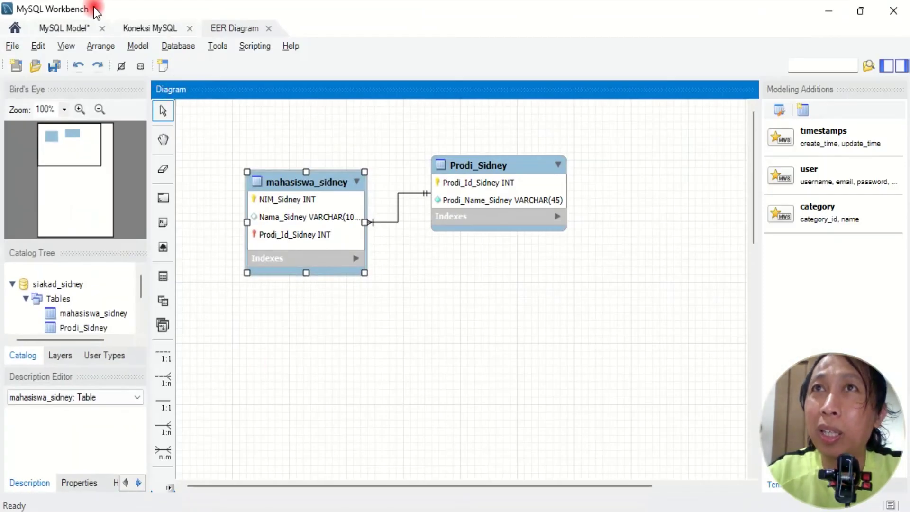
click(143, 27)
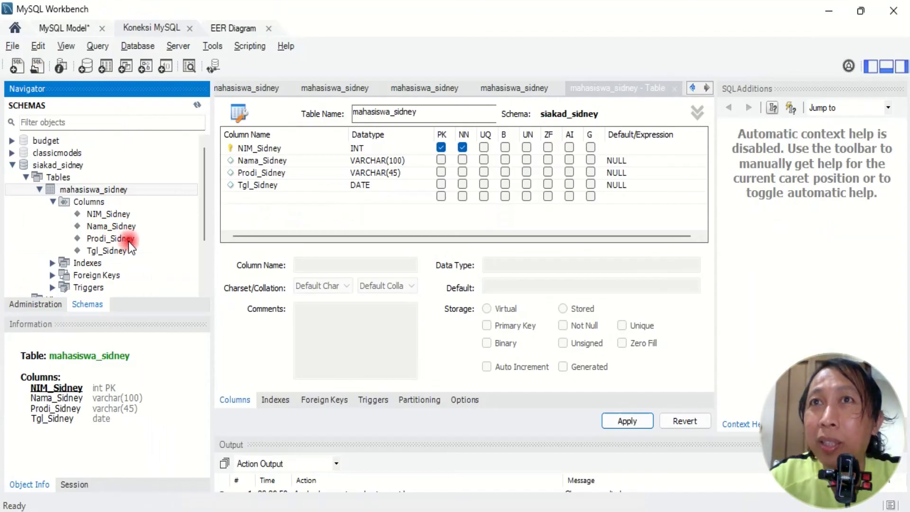
click(99, 239)
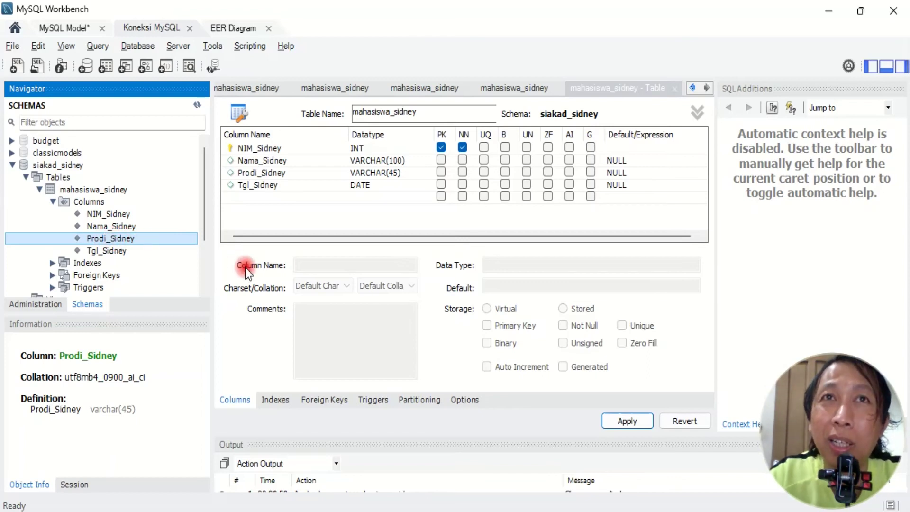
- Return to the Excel workbook and copy the N/A entry from F4 into D5 of the DATABASE column
key(alt+Tab)
key(alt+Tab)
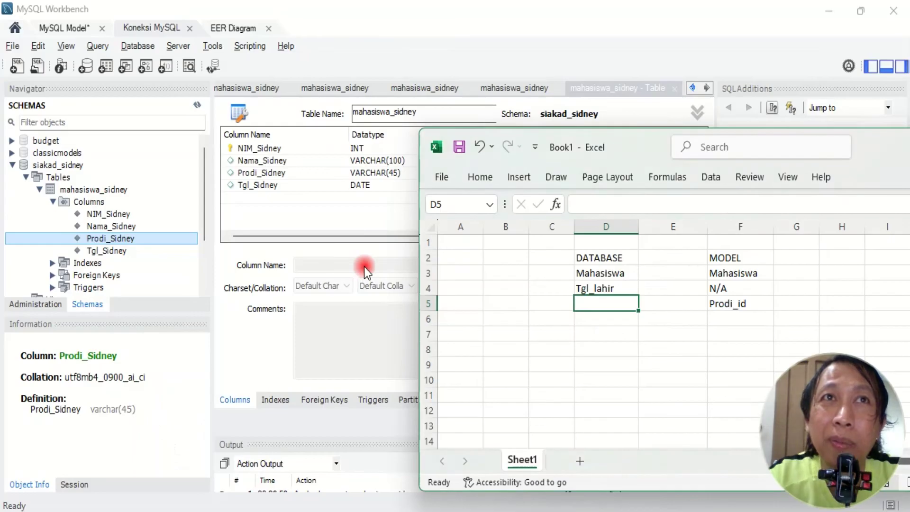
key(Right)
key(Right)
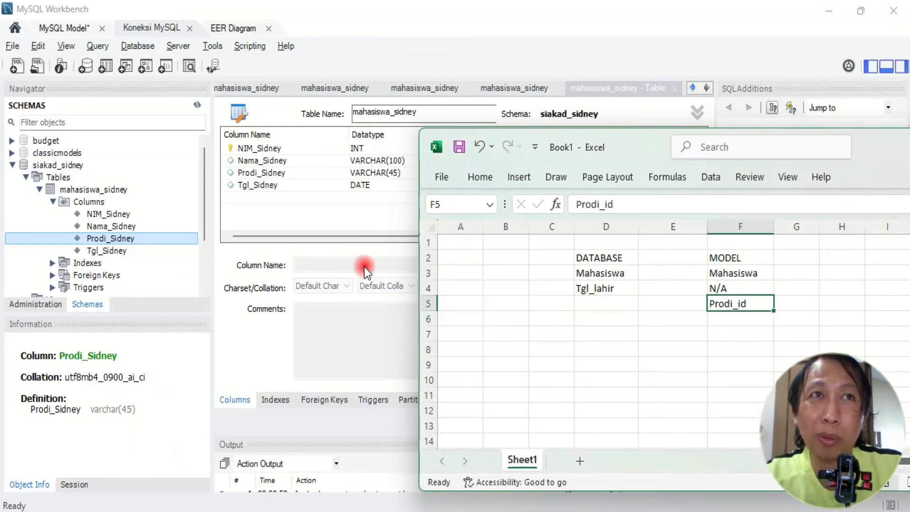
key(Left)
key(Left)
key(Right)
key(Right)
key(Up)
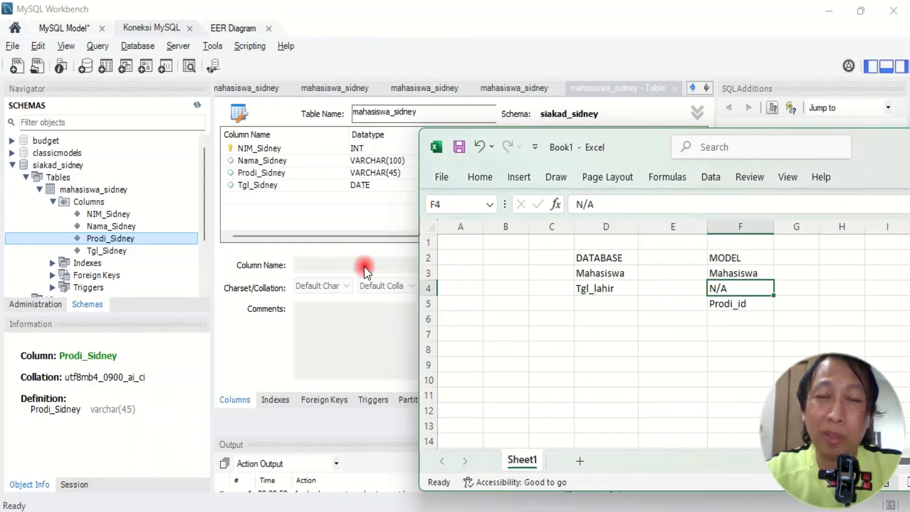
key(ctrl+c)
key(Down)
key(Left)
key(Left)
key(Return)
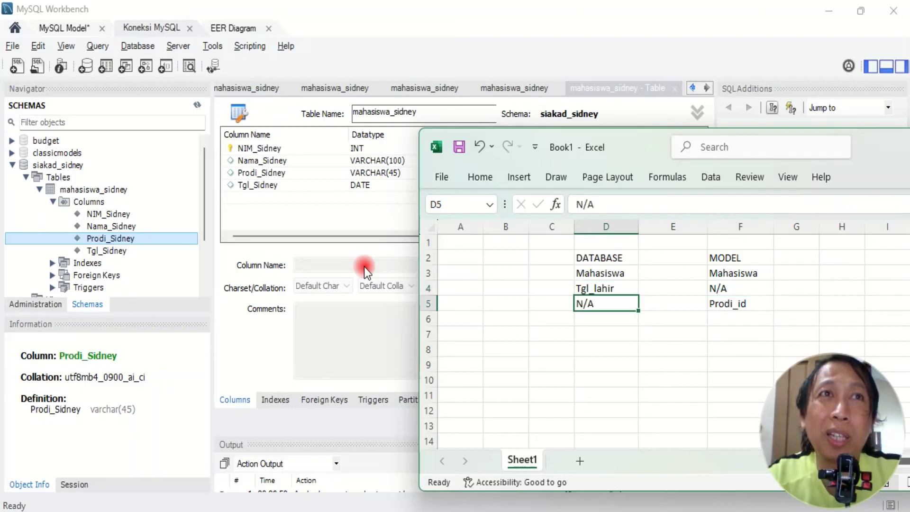
- Review the Mahasiswa, Tgl_lahir and Prodi_id entries of the DATABASE column against those of the MODEL column
key(Up)
key(Up)
key(Right)
key(Right)
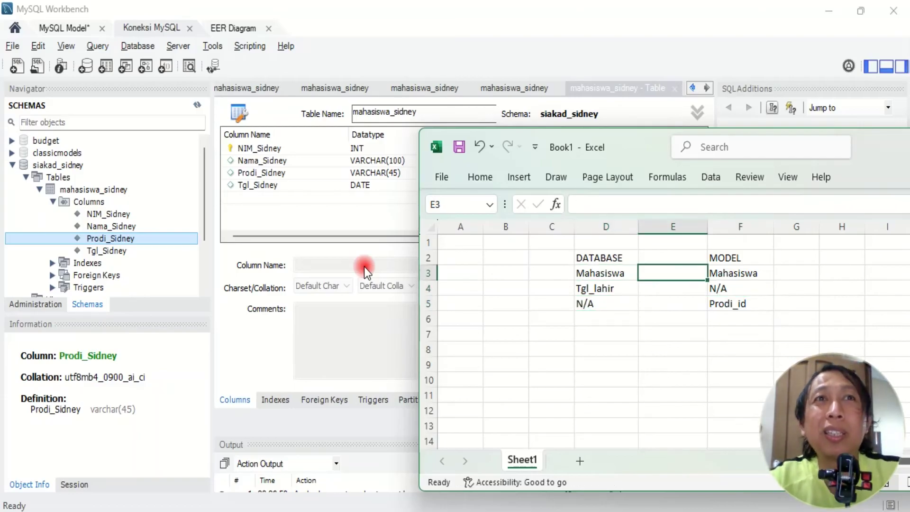
key(Up)
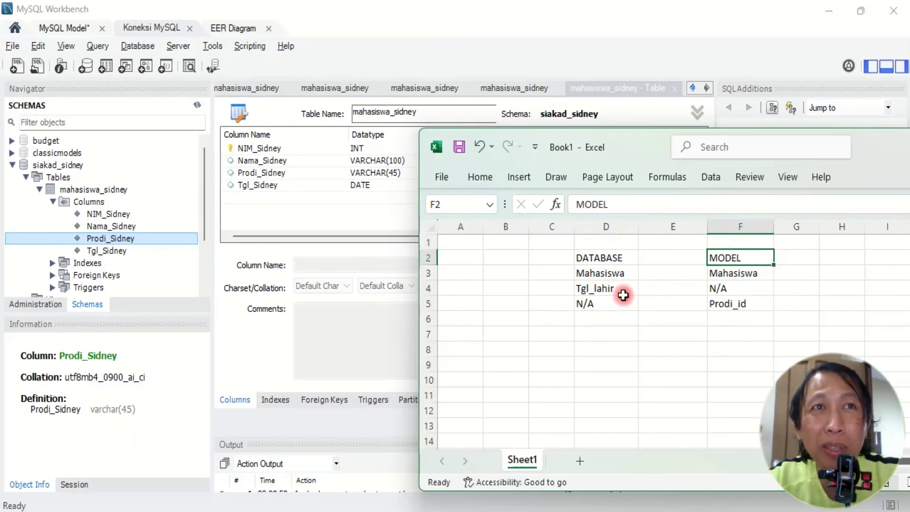
click(739, 305)
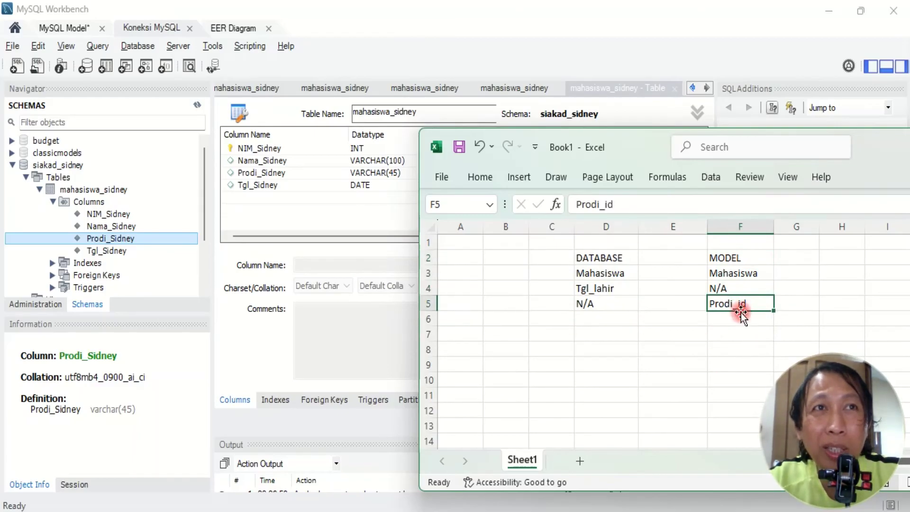
click(596, 303)
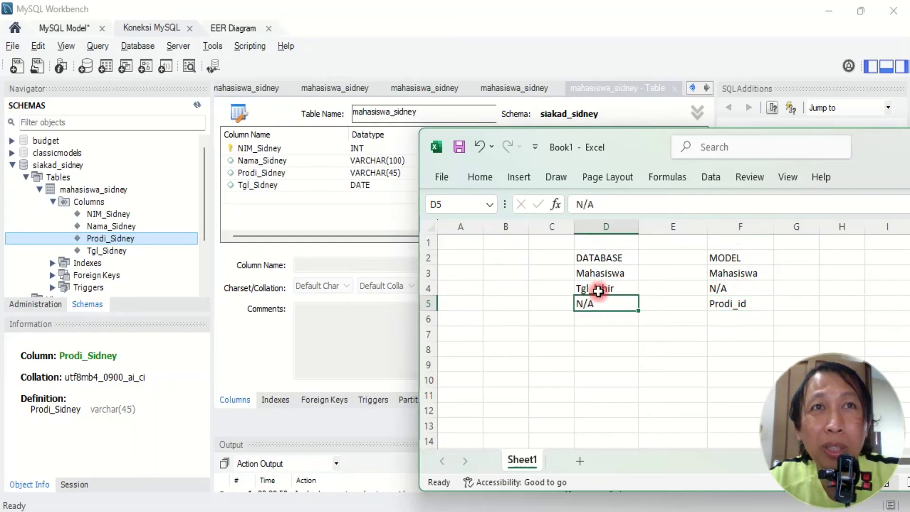
click(598, 287)
- Enter Prodi in cell F8 and give the cell a yellow fill
click(727, 345)
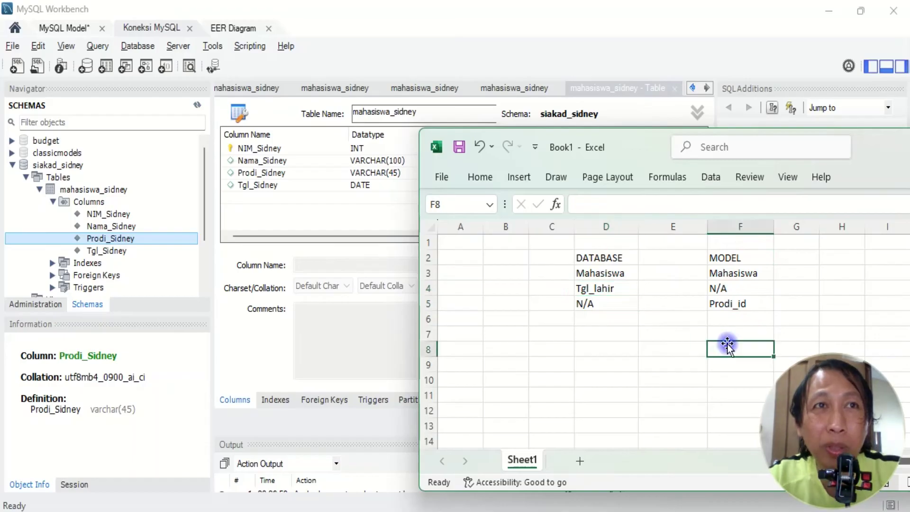
text(Prodi)
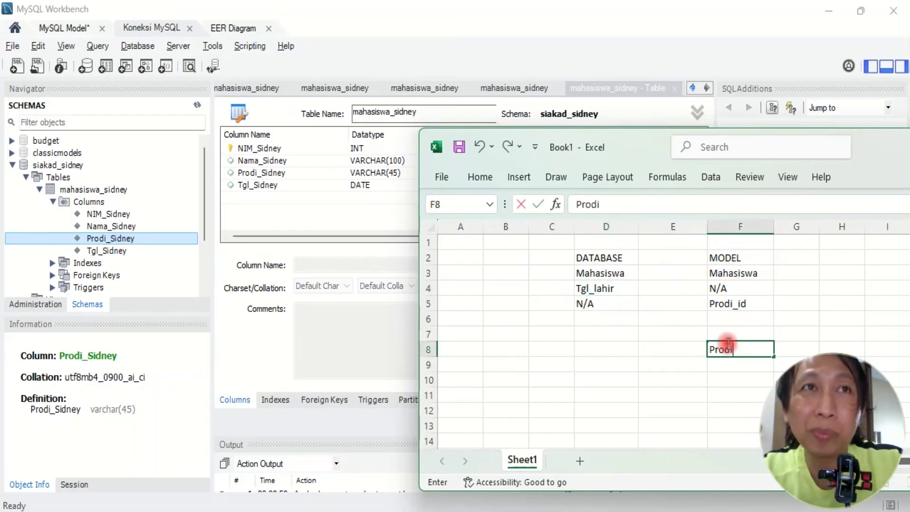
click(540, 205)
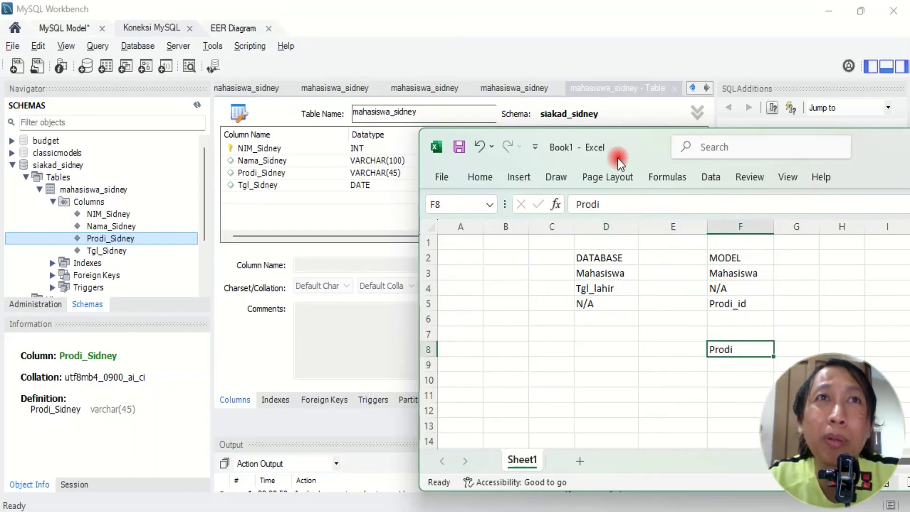
drag(641, 152, 161, 130)
click(126, 148)
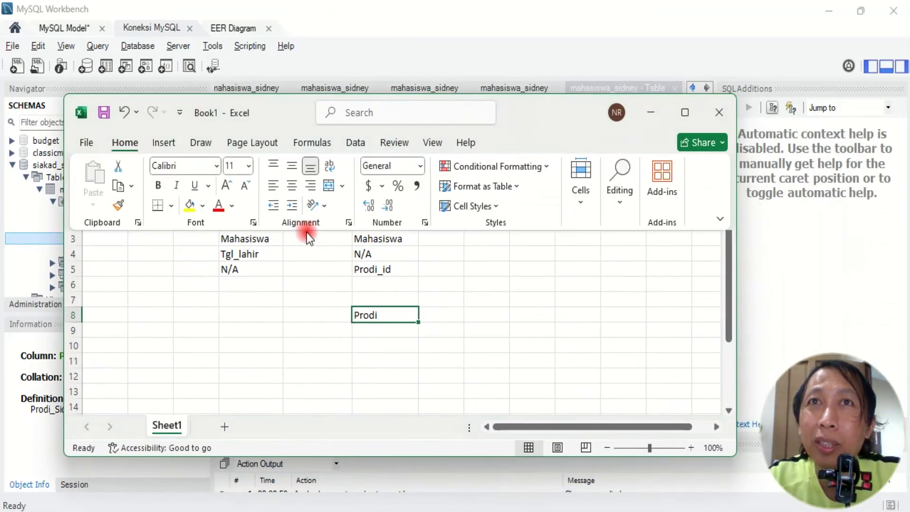
click(192, 204)
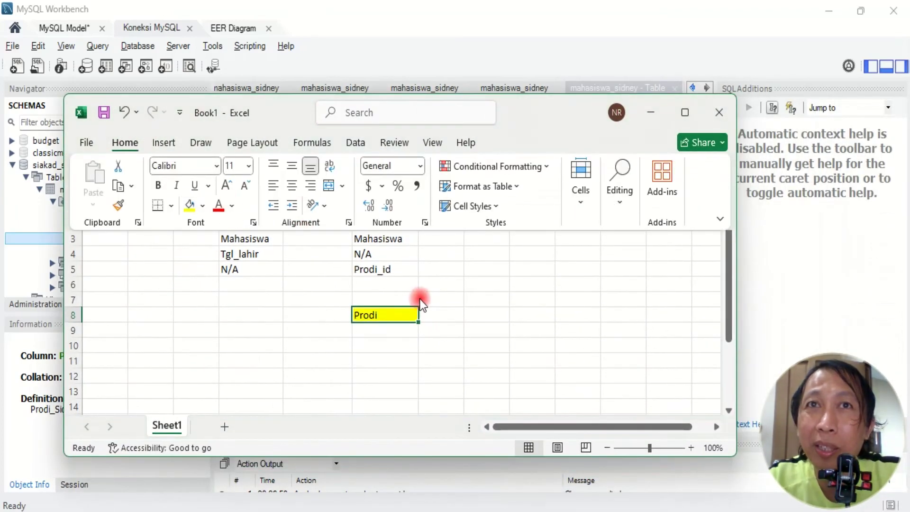
- Fill the Mahasiswa cells F3 and D3 in the MODEL and DATABASE columns with yellow
click(380, 238)
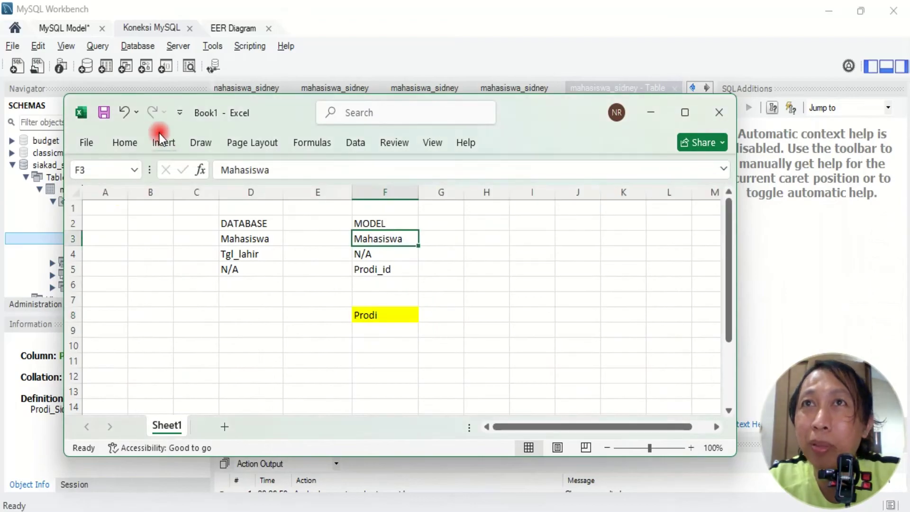
click(124, 143)
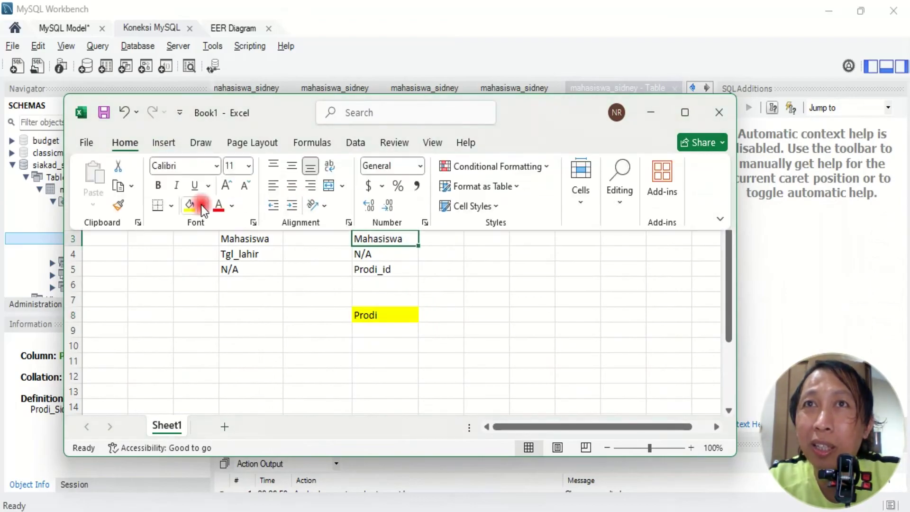
click(190, 204)
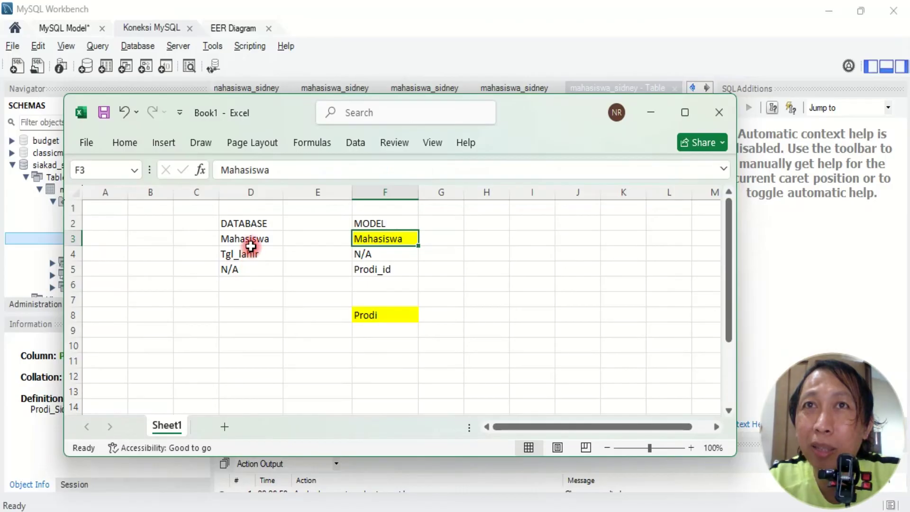
click(250, 246)
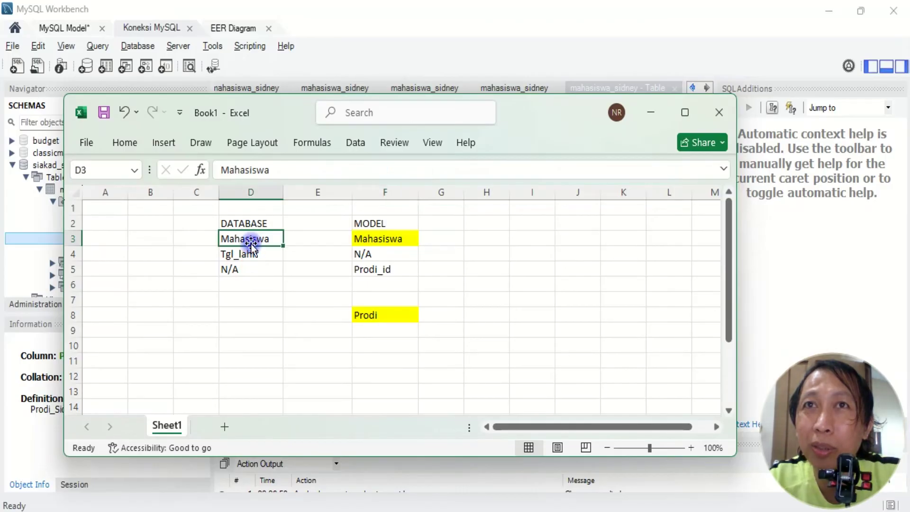
click(117, 145)
click(190, 205)
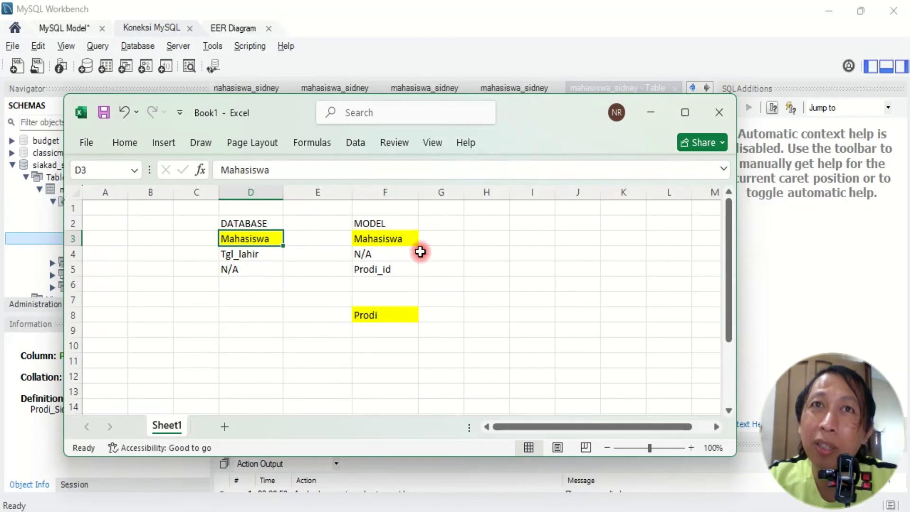
- Copy Prodi_id from F5 into F9 below the Prodi table name
click(368, 334)
key(Up)
key(Up)
key(Up)
key(Up)
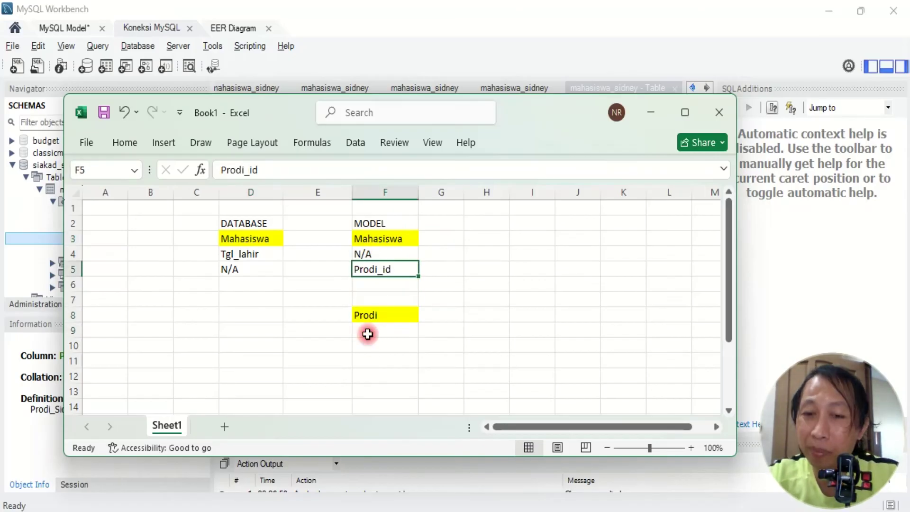
key(ctrl+c)
key(Down)
key(Down)
key(Down)
key(Down)
key(Return)
- Copy Prodi_id from F5 into F9 and F10 under the Prodi heading and change the F10 entry to Prodi_Name
key(ctrl+c)
key(Down)
key(Return)
key(F2)
key(BackSpace)
key(BackSpace)
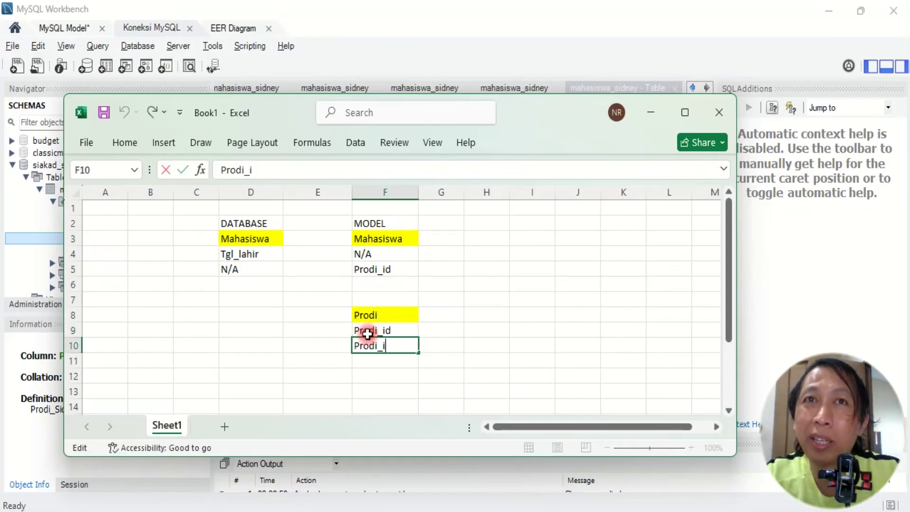
text(Name)
key(Return)
- Enter N/A in D8 of the DATABASE column, opposite the Prodi table name
key(Up)
key(Up)
key(Left)
key(Left)
key(Up)
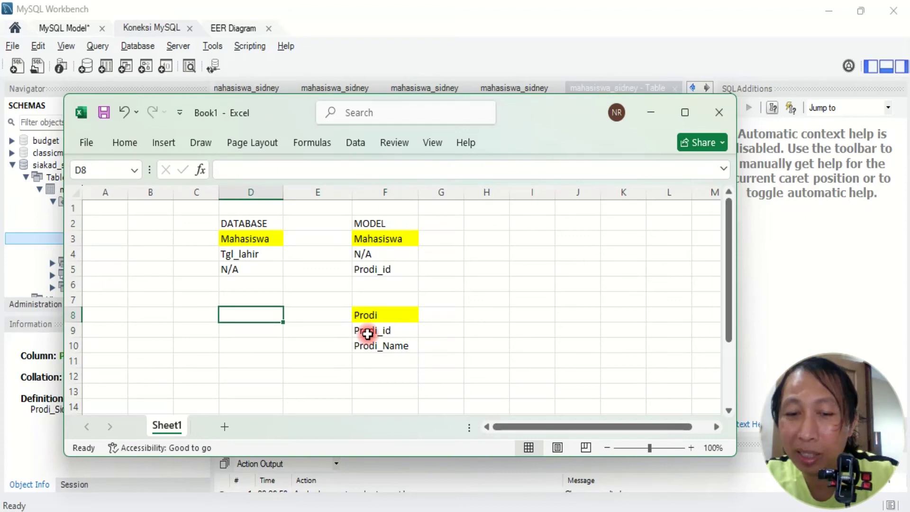
text(N/A)
key(Return)
key(Up)
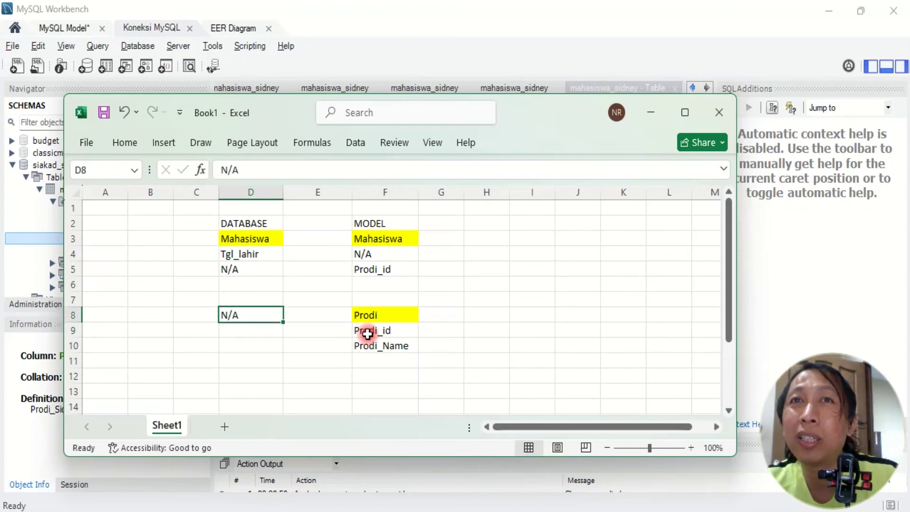
key(Right)
key(Left)
key(Left)
key(Right)
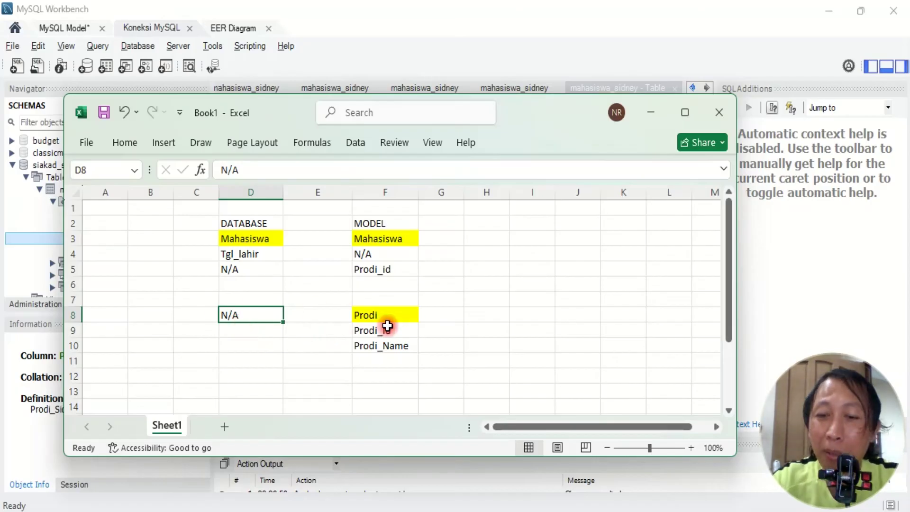
- Make the MODEL heading in F2 and the DATABASE heading in D2 bold
key(alt+Tab)
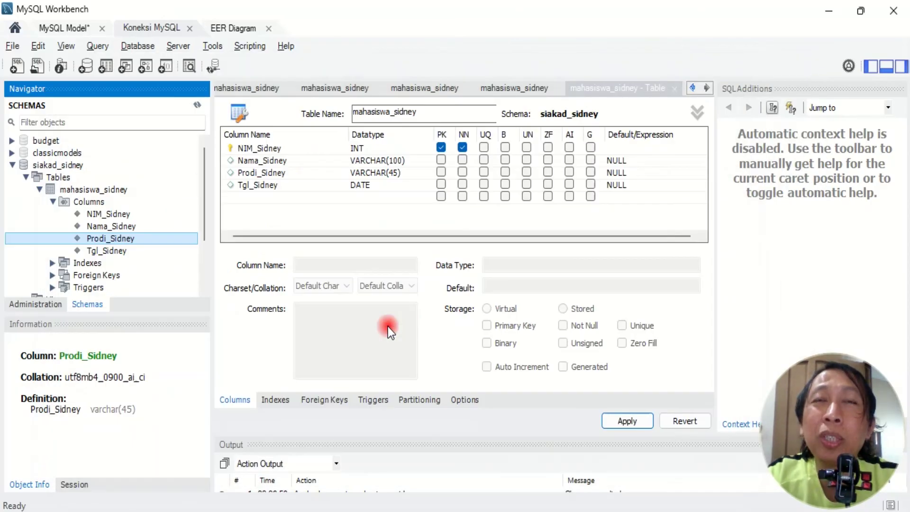
key(alt+Tab)
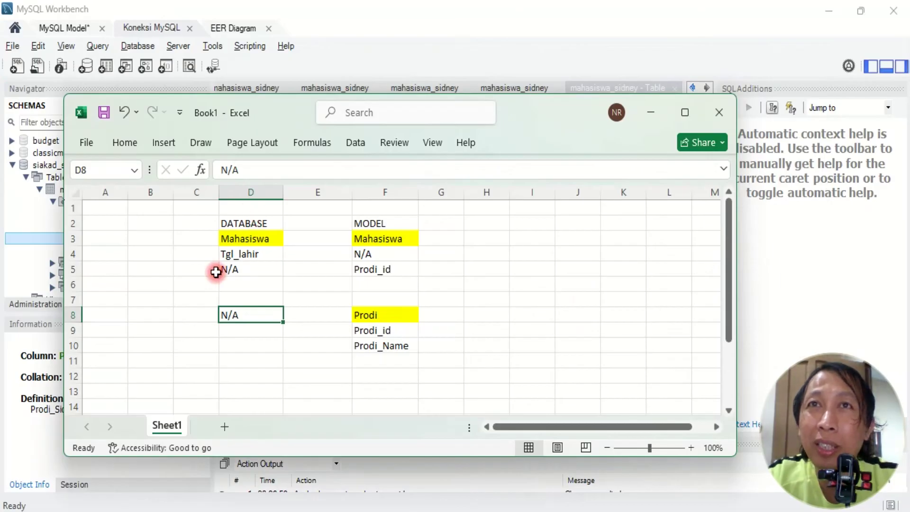
click(241, 223)
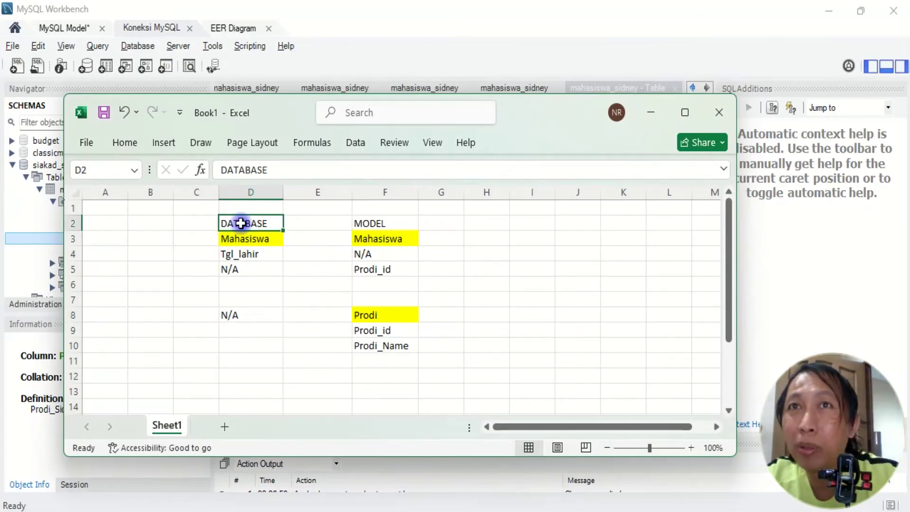
click(375, 224)
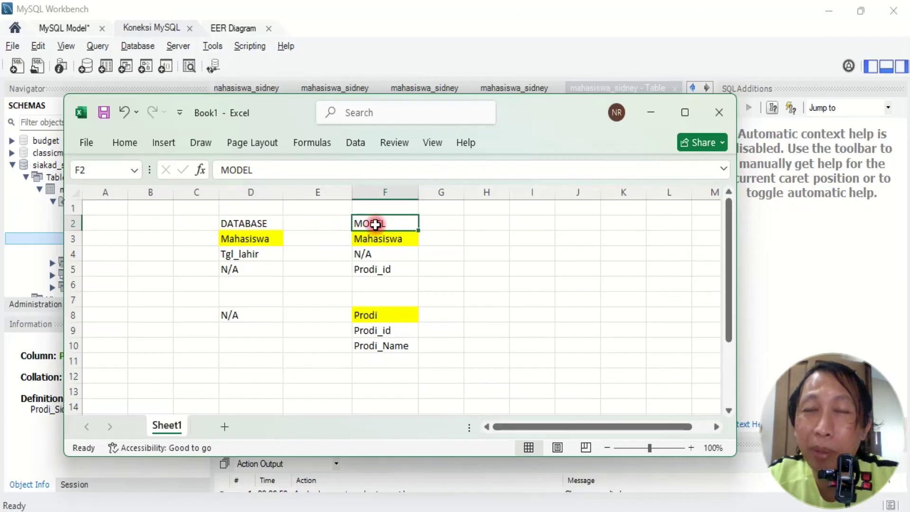
key(ctrl+b)
click(242, 224)
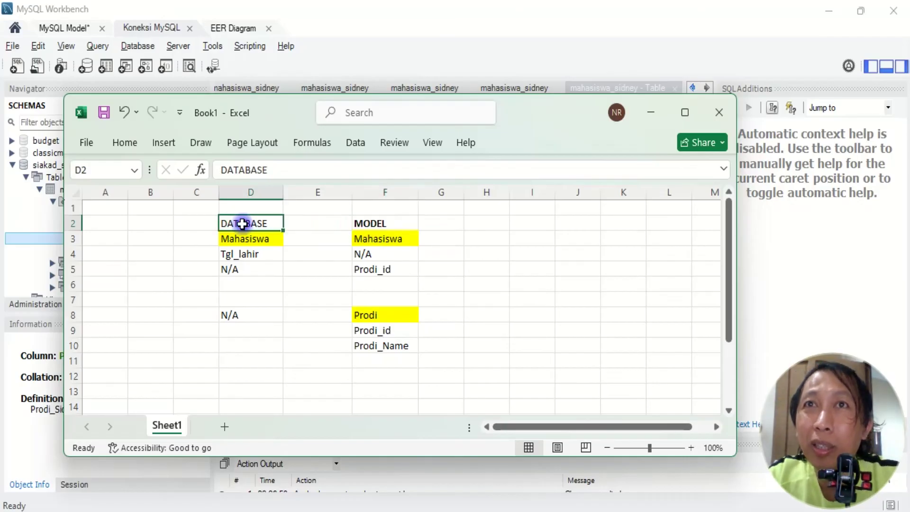
key(ctrl+b)
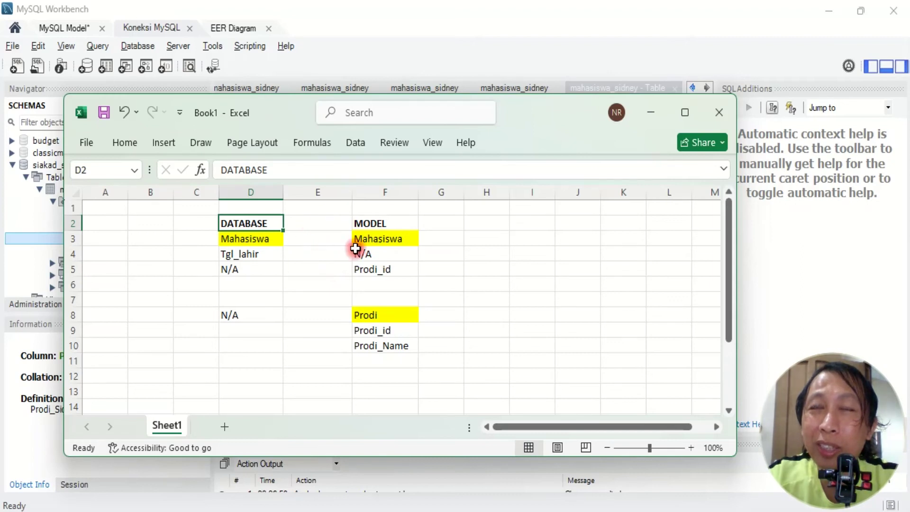
- Switch to MySQL Workbench and compare the EER diagram's tables with the siakad_sidney tables under Koneksi MySQL
key(alt+Tab)
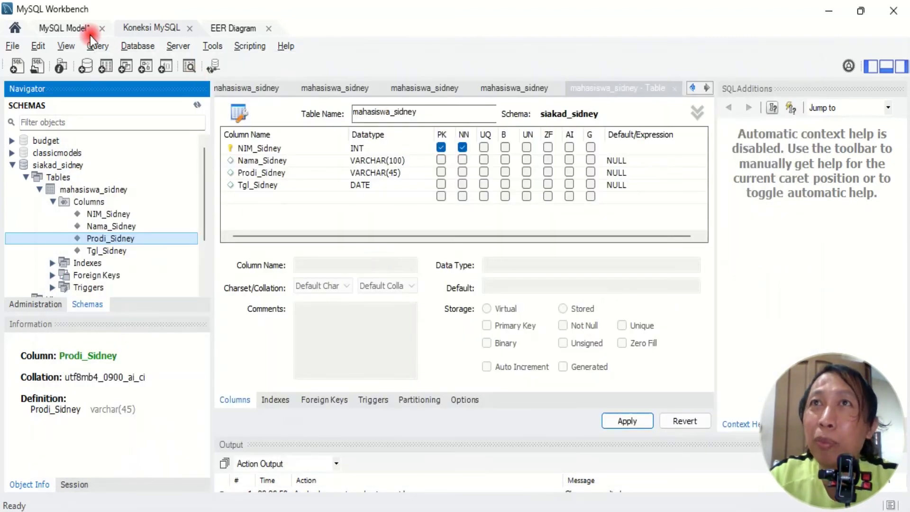
click(220, 27)
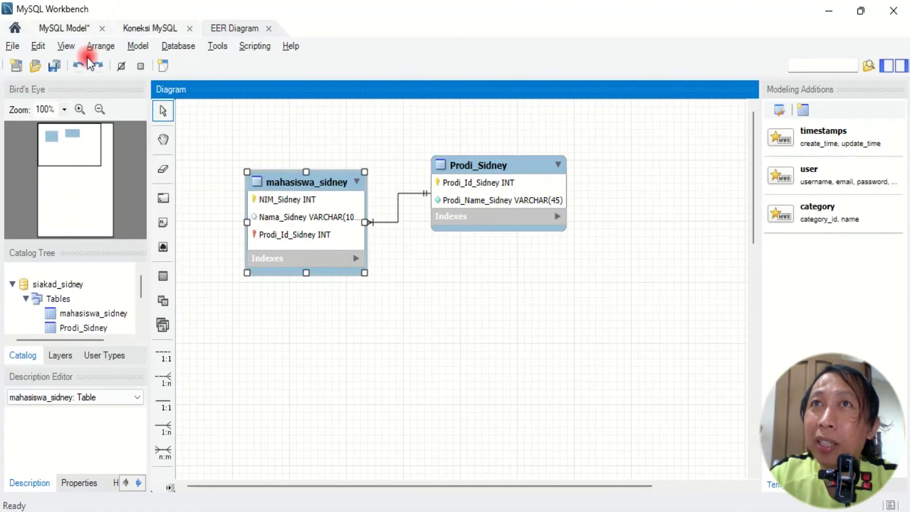
click(177, 45)
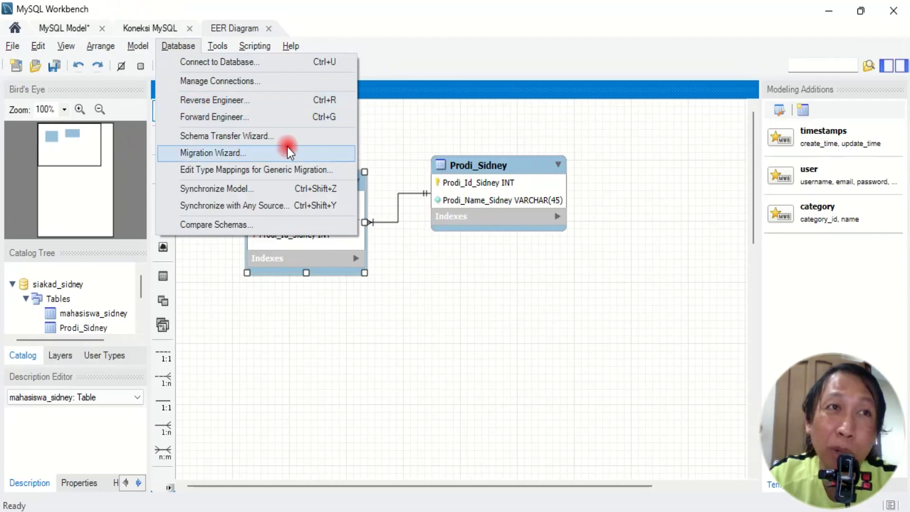
key(alt+Tab)
key(alt+Tab)
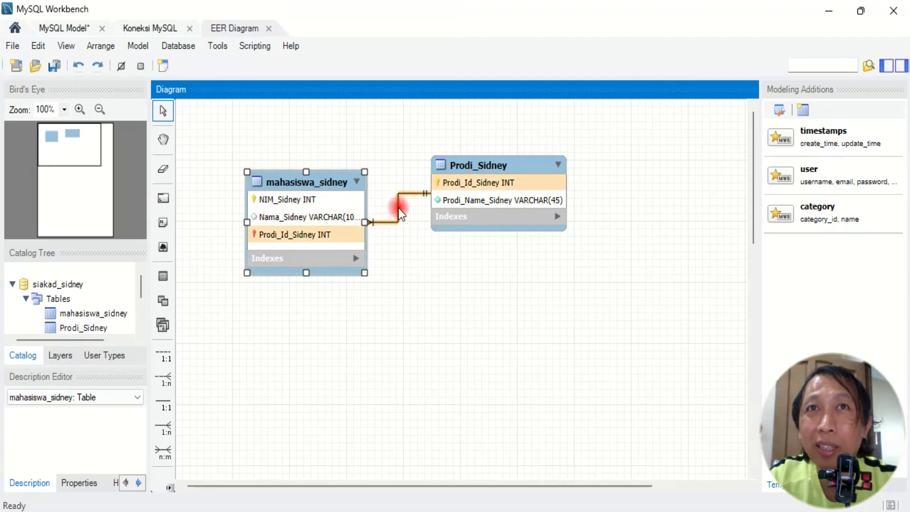
click(153, 28)
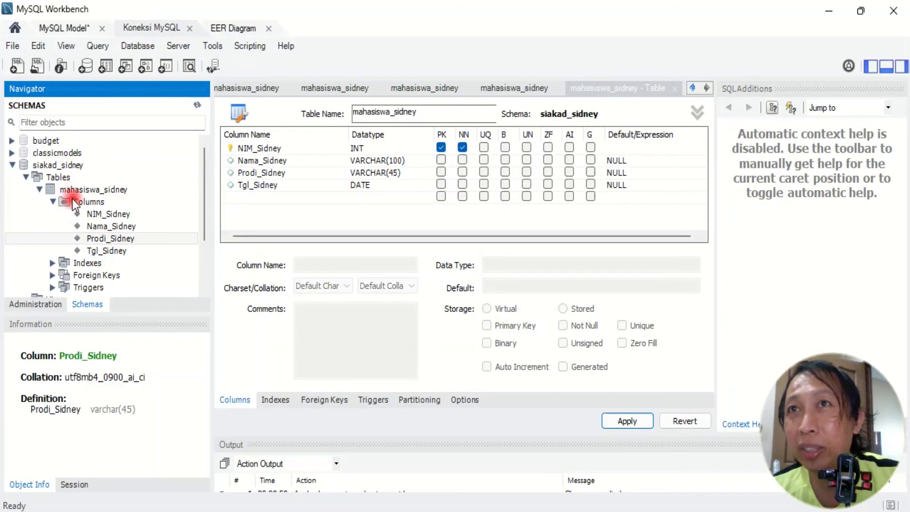
click(238, 27)
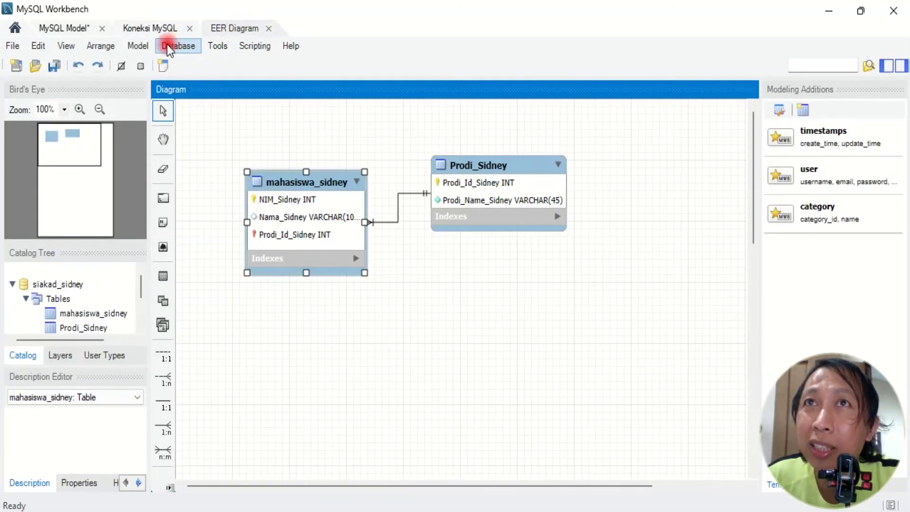
- Start Synchronize Model and accept the Koneksi MySQL connection at 127.0.0.1, port 3306, after checking the MySQL port in Laragon
click(166, 45)
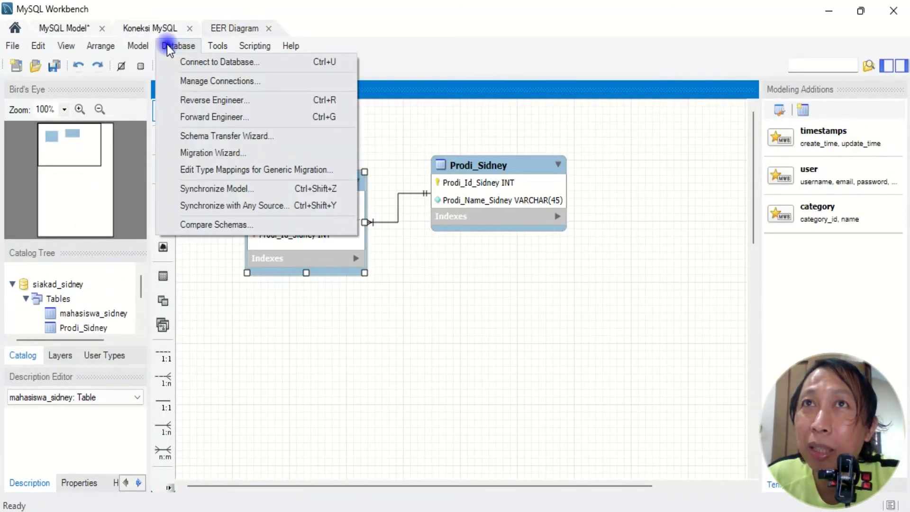
click(269, 189)
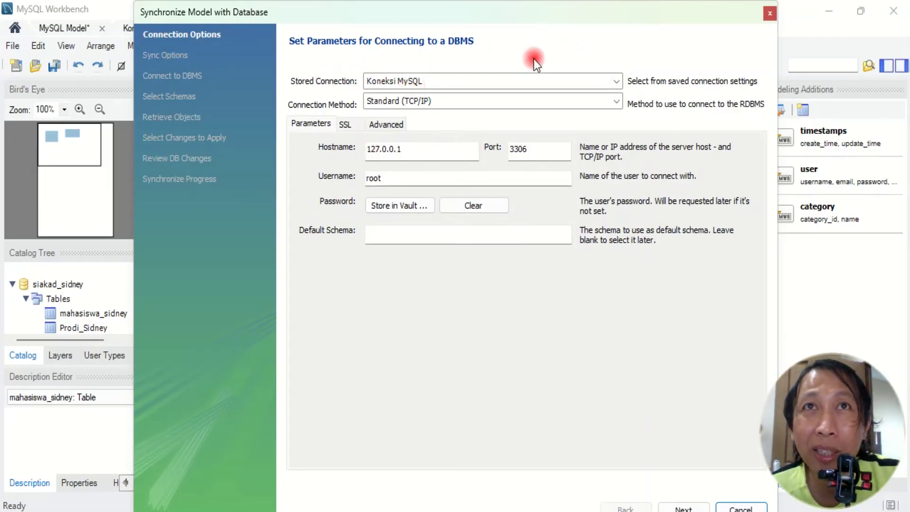
click(410, 149)
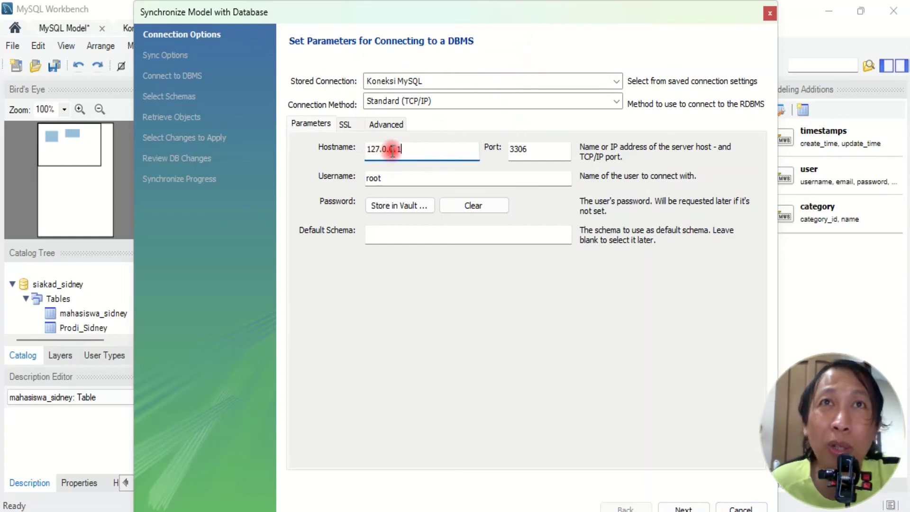
click(540, 149)
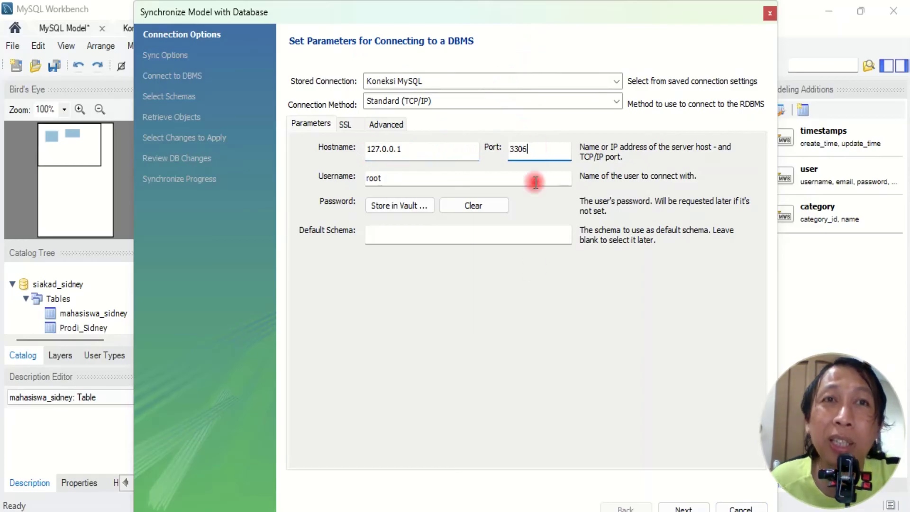
click(526, 511)
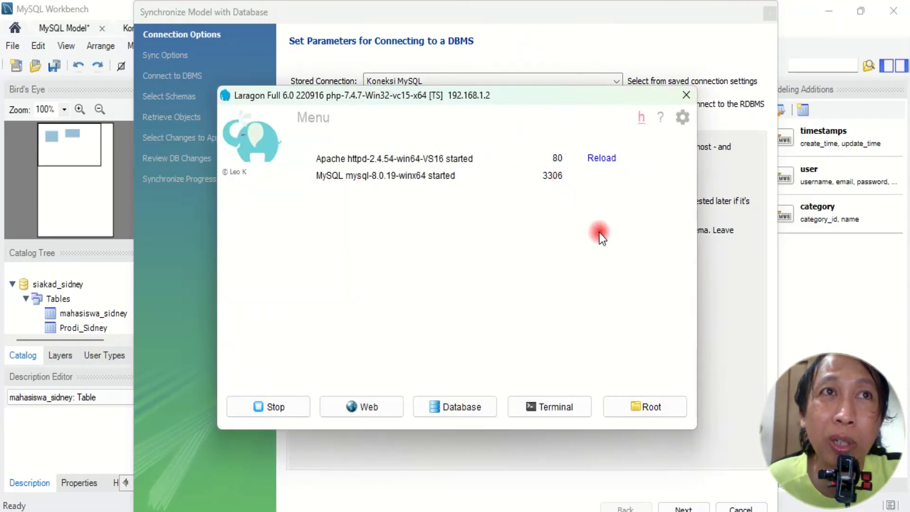
click(727, 295)
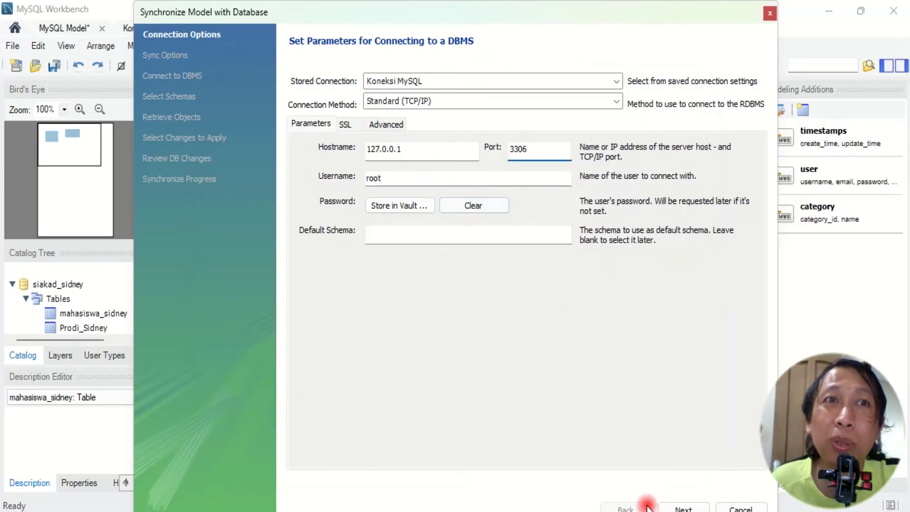
click(683, 508)
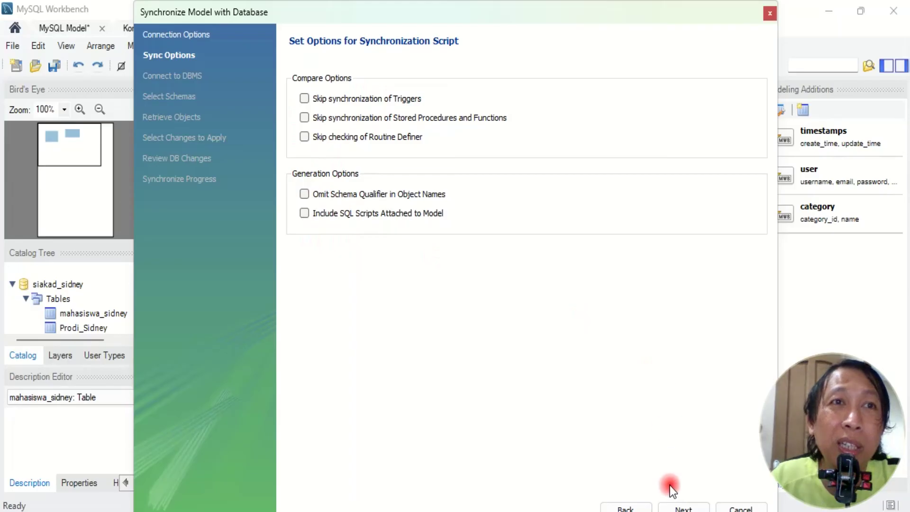
- Keep the default synchronization options and connect to the DBMS, checking the MySQL service in Laragon before going on to schema selection
click(677, 506)
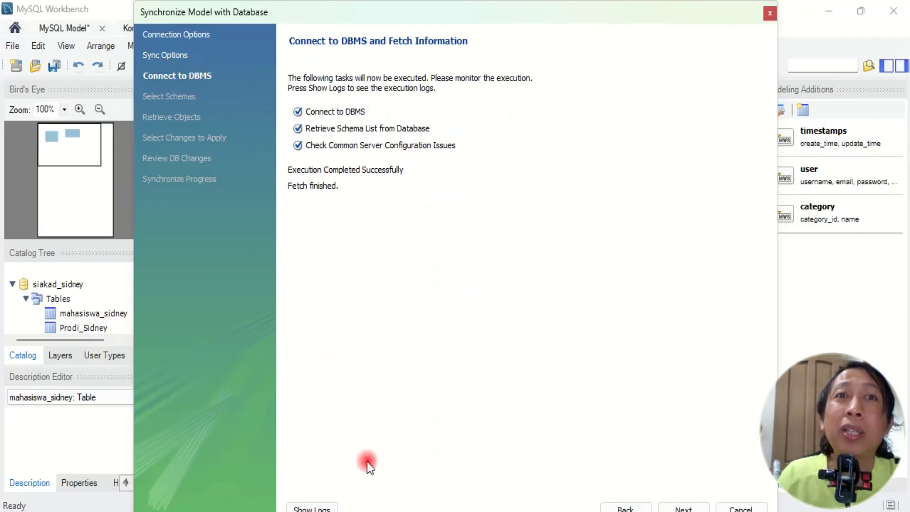
click(492, 507)
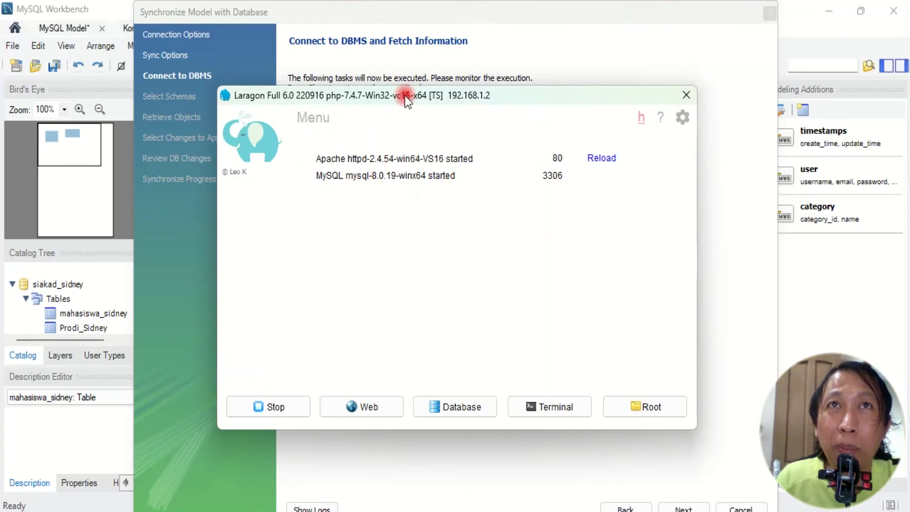
click(587, 43)
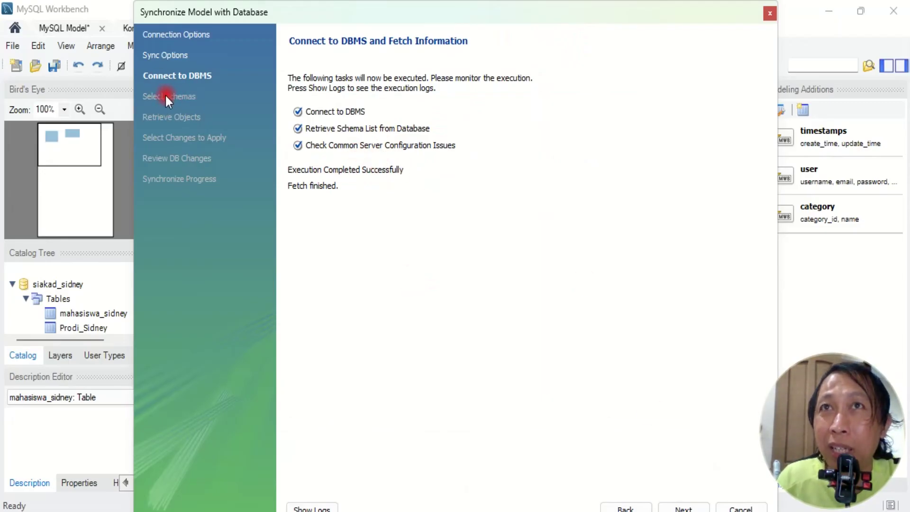
click(683, 507)
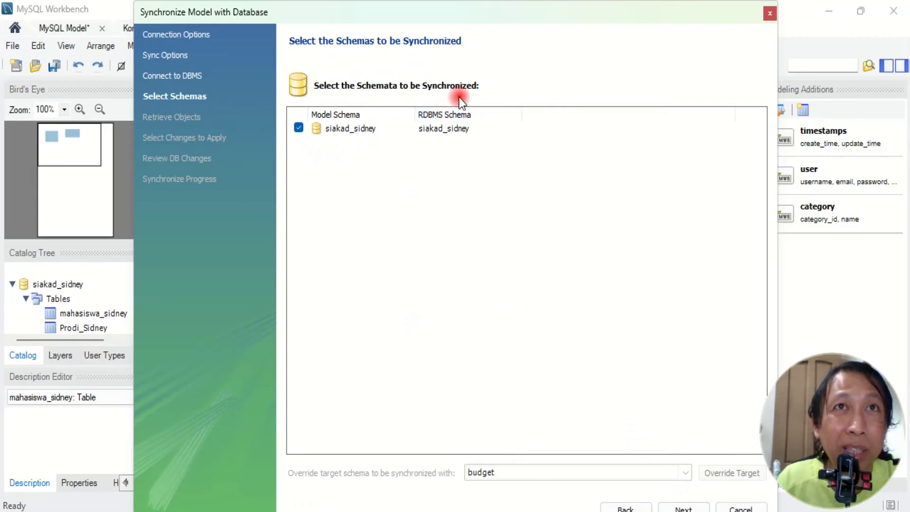
- Choose the siakad_sidney schema for synchronization and retrieve its objects to reach the list of model and database differences
click(363, 131)
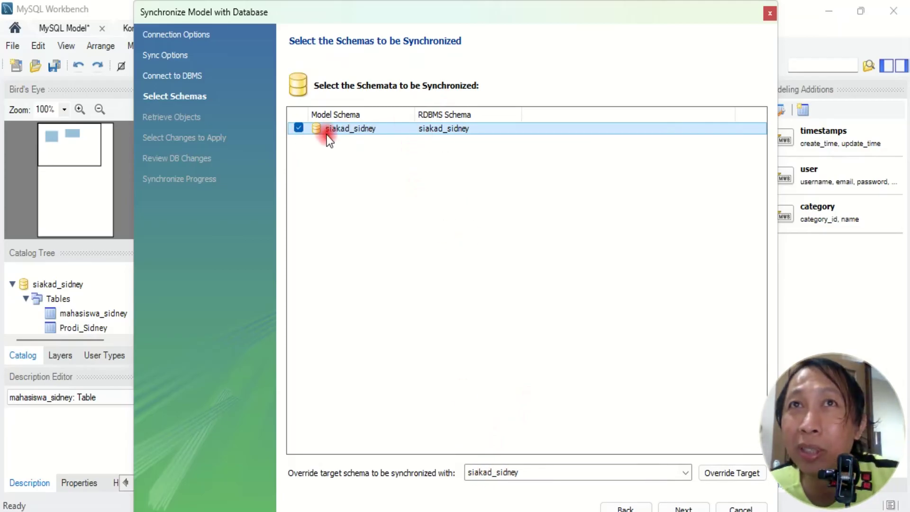
click(685, 508)
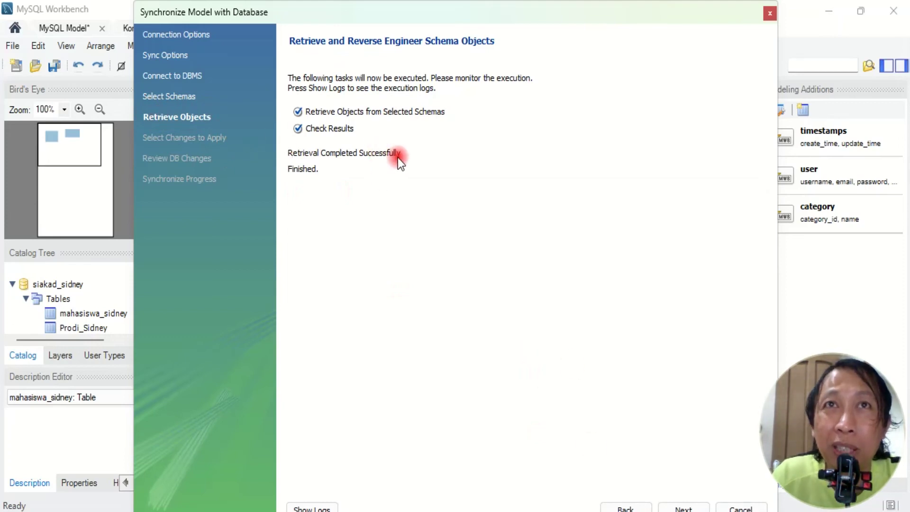
click(706, 502)
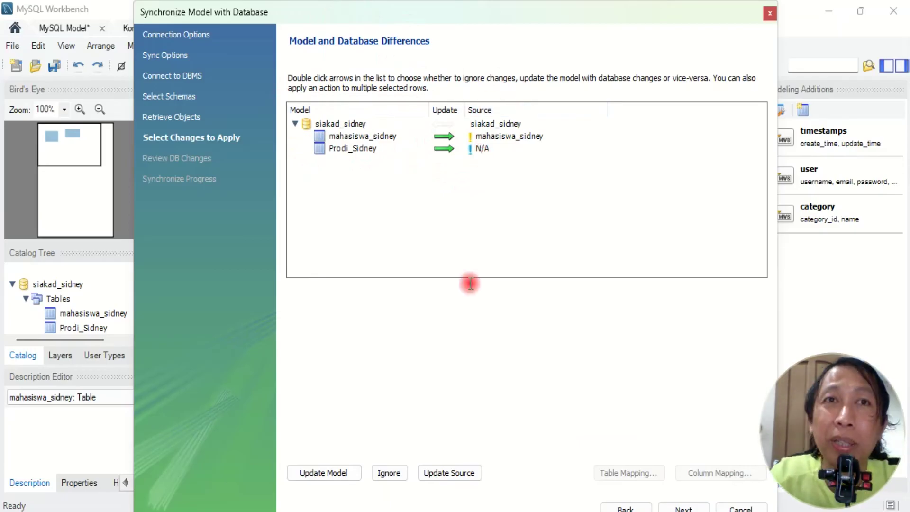
- Switch to Excel, place its window clear of the wizard's differences list, and move the MODEL cells F2:F10 to B2:B10
key(alt+Tab)
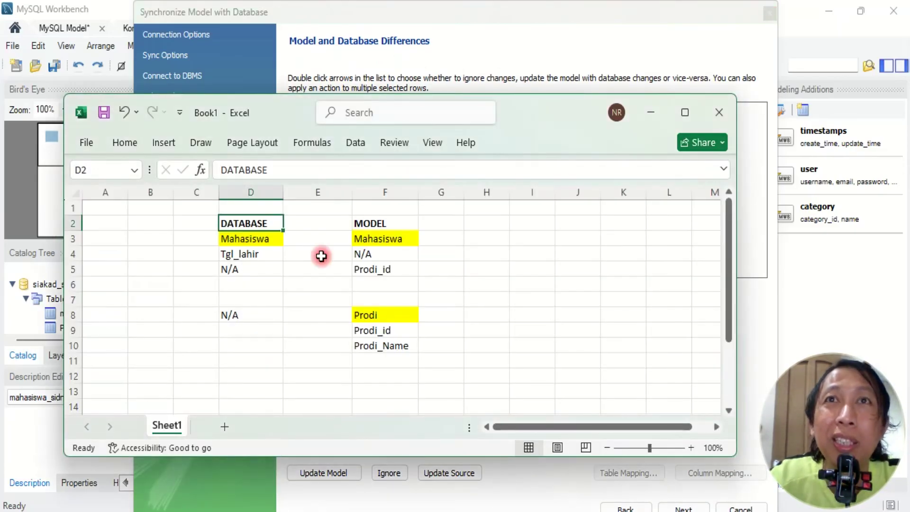
drag(533, 112, 620, 210)
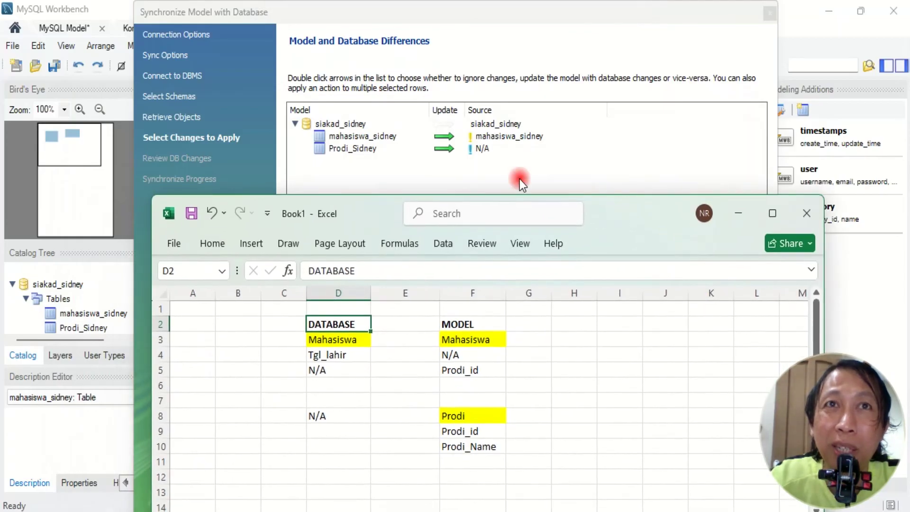
click(473, 325)
key(shift+Down)
key(shift+Down)
key(shift+Down)
key(shift+Down)
key(shift+Down)
key(shift+Down)
key(shift+Down)
key(shift+Down)
key(shift+Down)
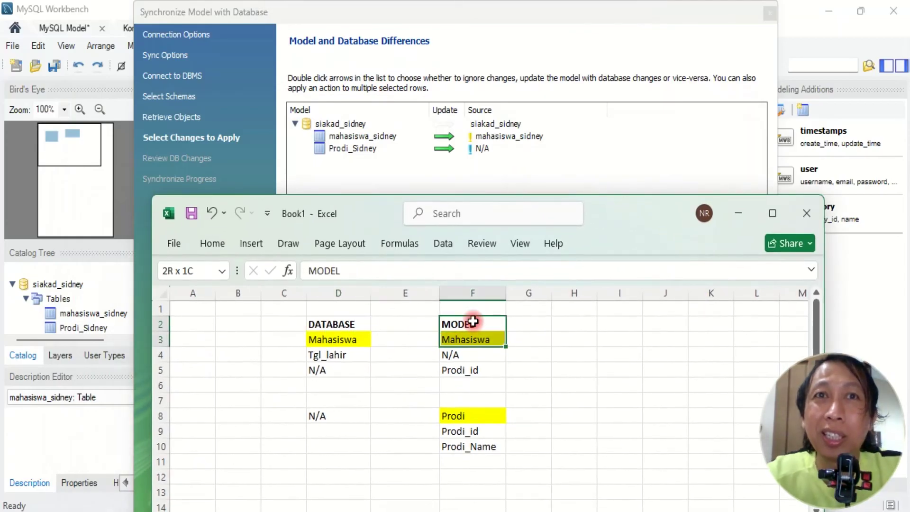
key(shift+Up)
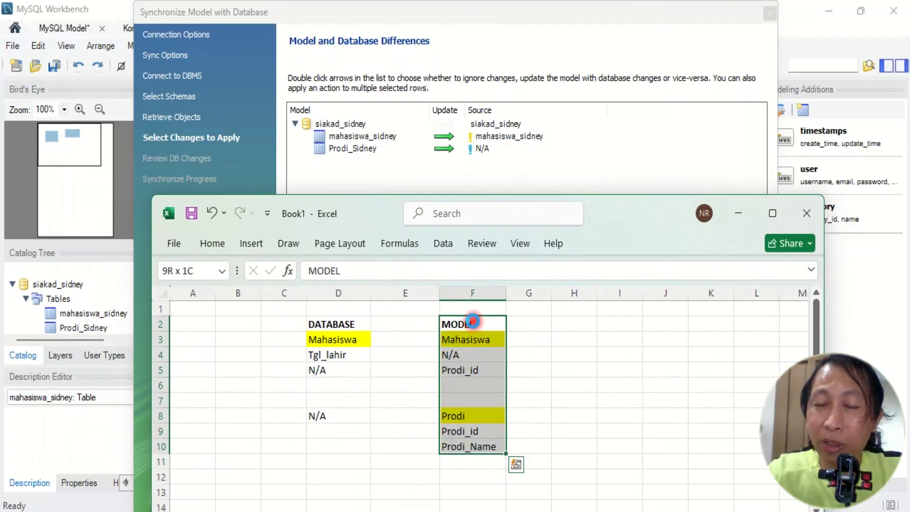
key(ctrl+c)
key(Left)
key(Left)
key(Left)
key(Left)
key(ctrl+v)
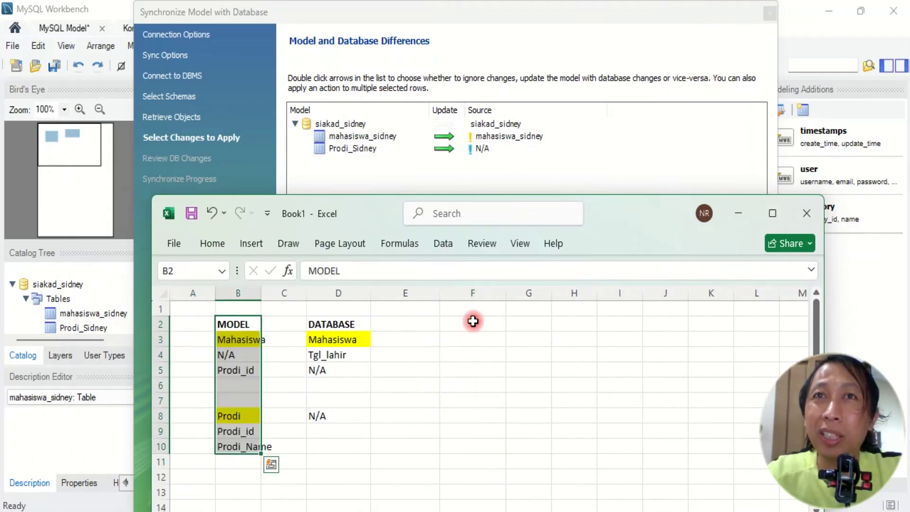
- Auto-fit column B to its contents and move the Excel window clear of the wizard's differences list
double_click(272, 295)
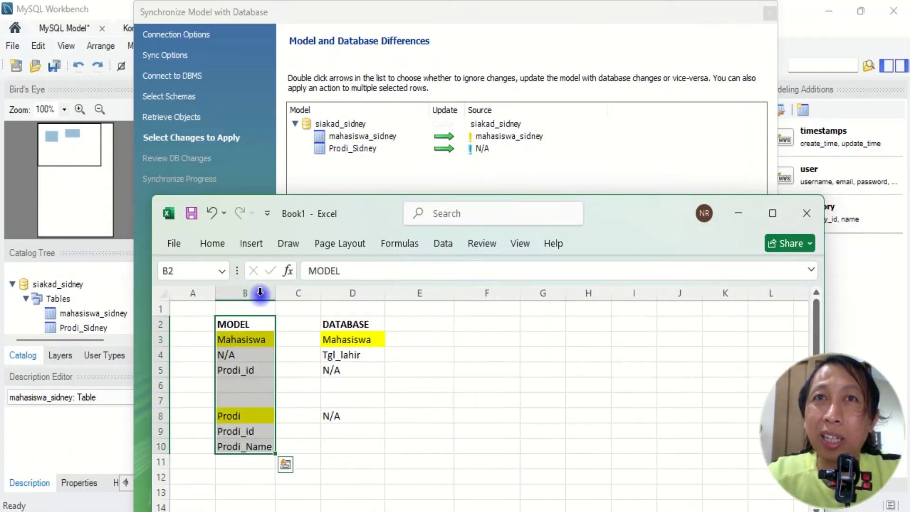
drag(376, 221, 491, 204)
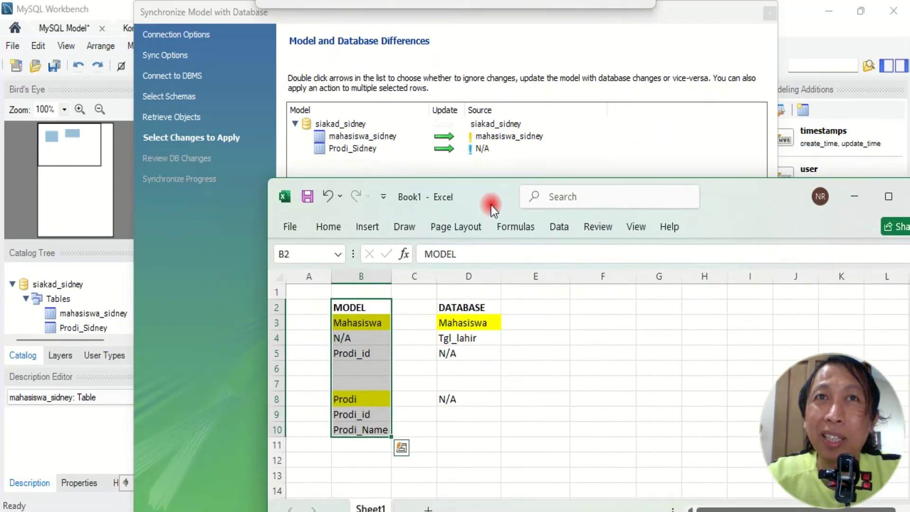
click(424, 326)
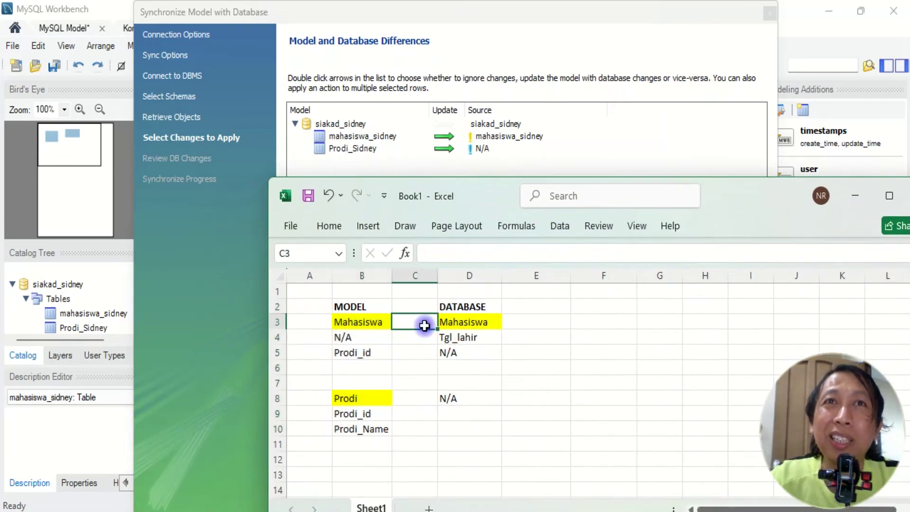
key(Right)
key(Left)
key(Left)
key(Right)
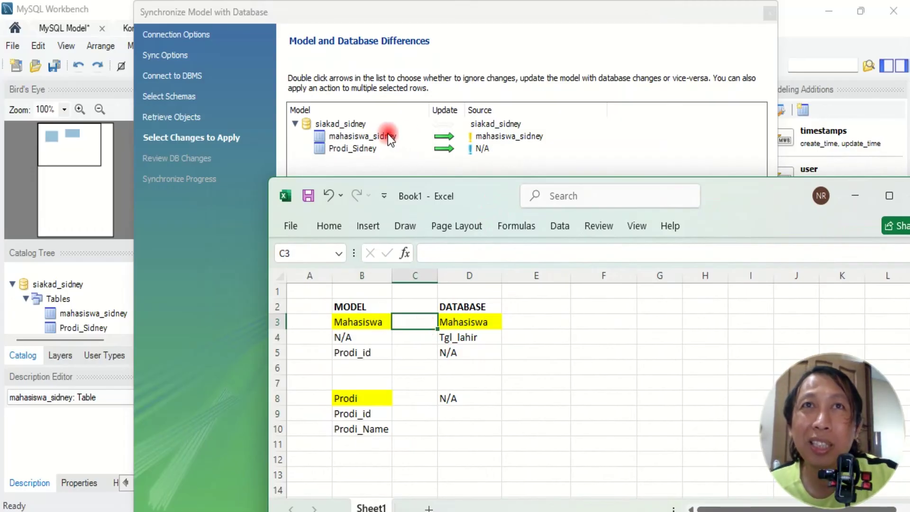
- Switch to MySQL Workbench and examine the mahasiswa_sidney script's DROP COLUMN Tgl_Sidney line, comparing it with MODEL cell B4 in Excel
click(351, 138)
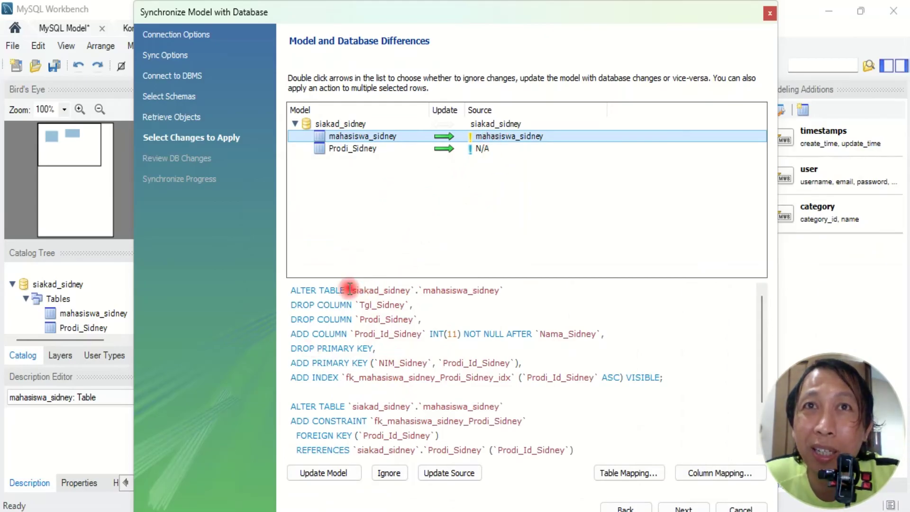
click(423, 291)
drag(423, 291, 484, 290)
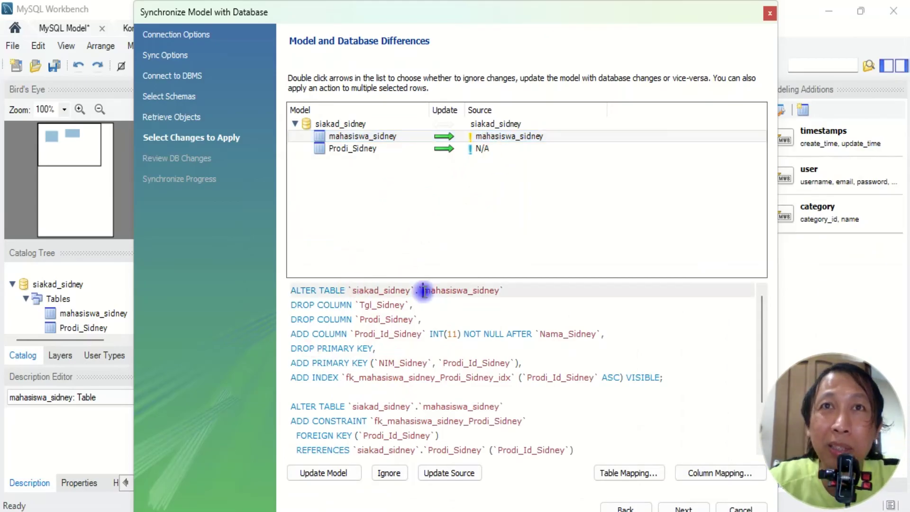
drag(362, 302, 406, 309)
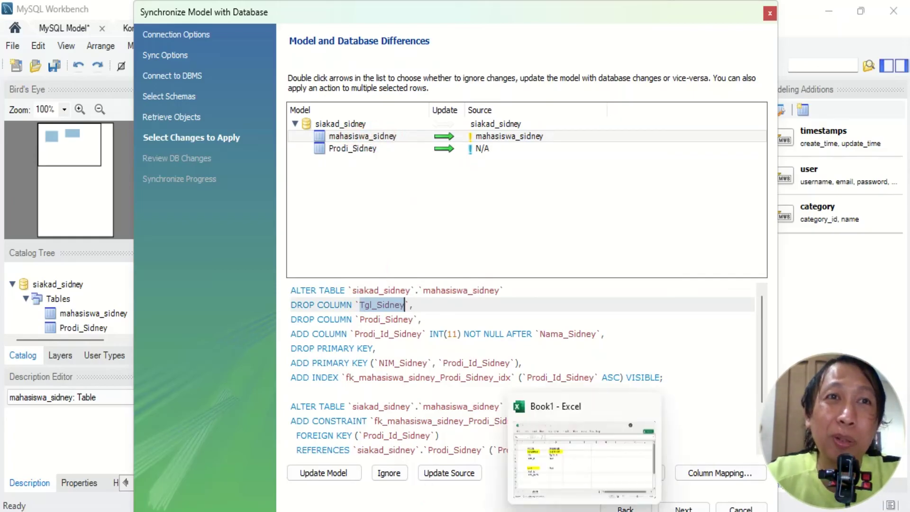
click(586, 510)
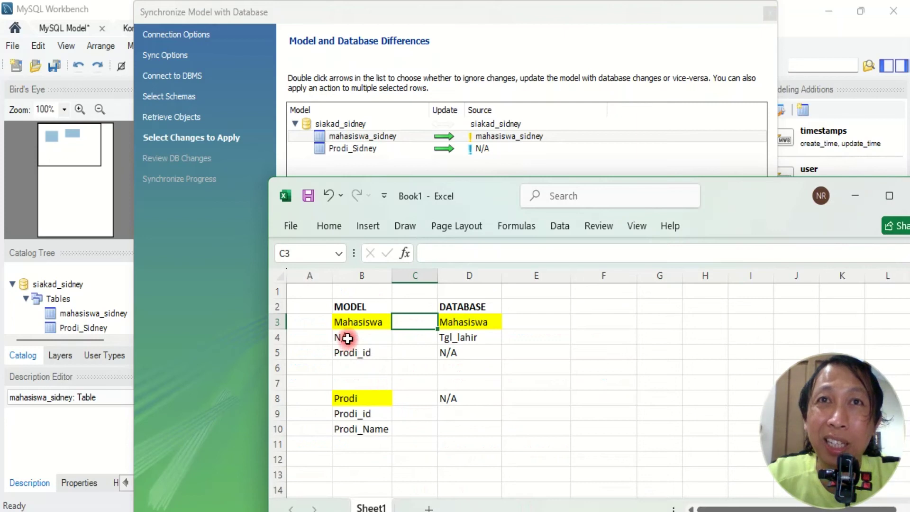
click(346, 337)
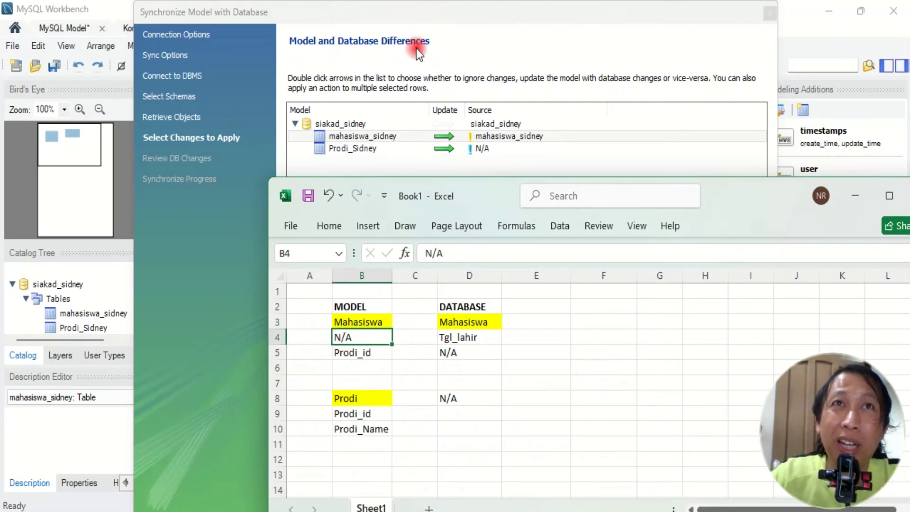
click(427, 61)
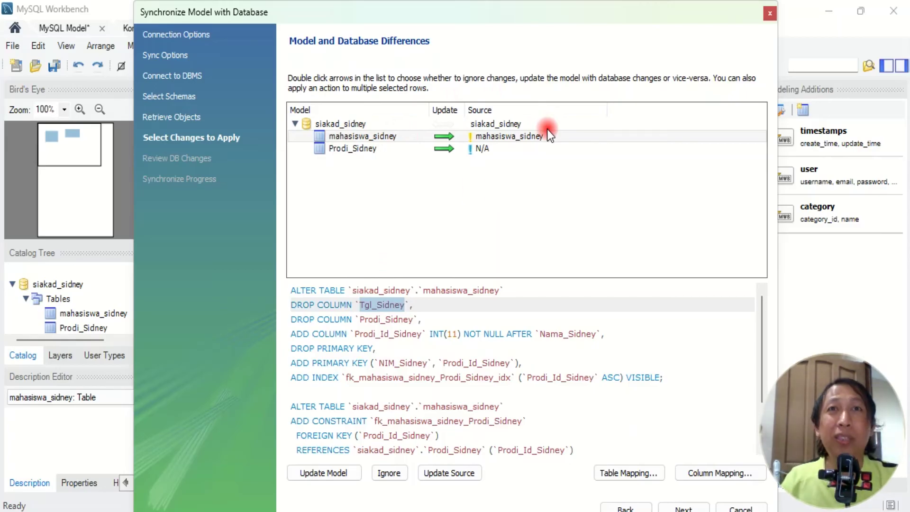
- Examine the DROP COLUMN Prodi_Sidney and ADD COLUMN Prodi_Id_Sidney lines in the mahasiswa_sidney script
click(334, 319)
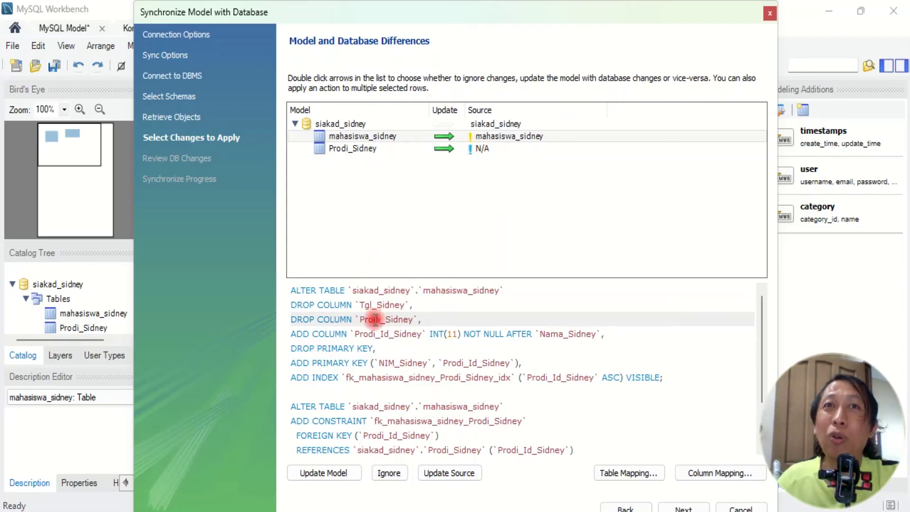
click(484, 145)
click(498, 140)
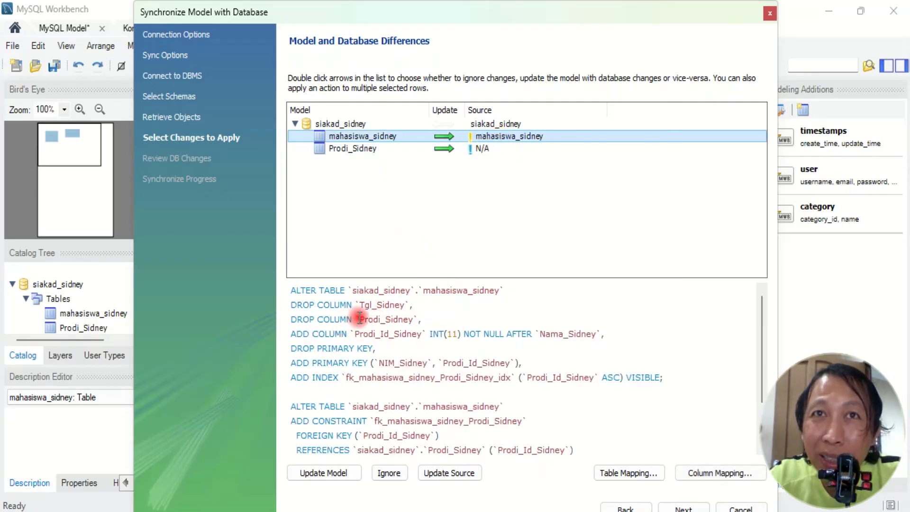
drag(359, 317, 412, 319)
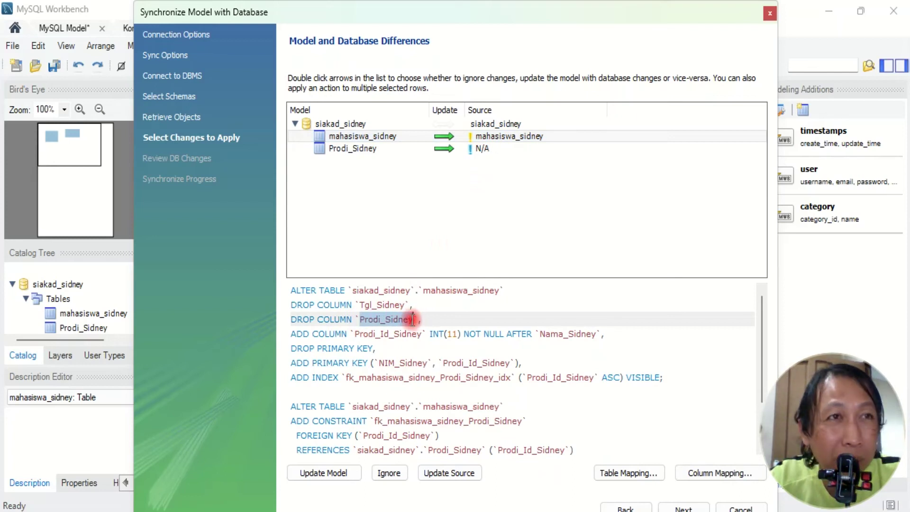
click(378, 334)
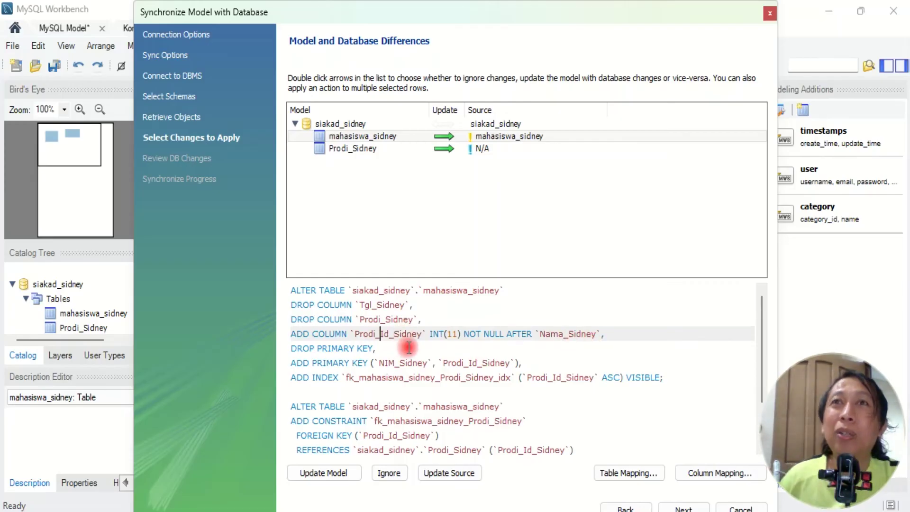
- Move the wizard aside to compare the Prodi_Id_Sidney column's position after Nama_Sidney with the mahasiswa_sidney table in the EER diagram
drag(588, 13, 591, 100)
click(386, 222)
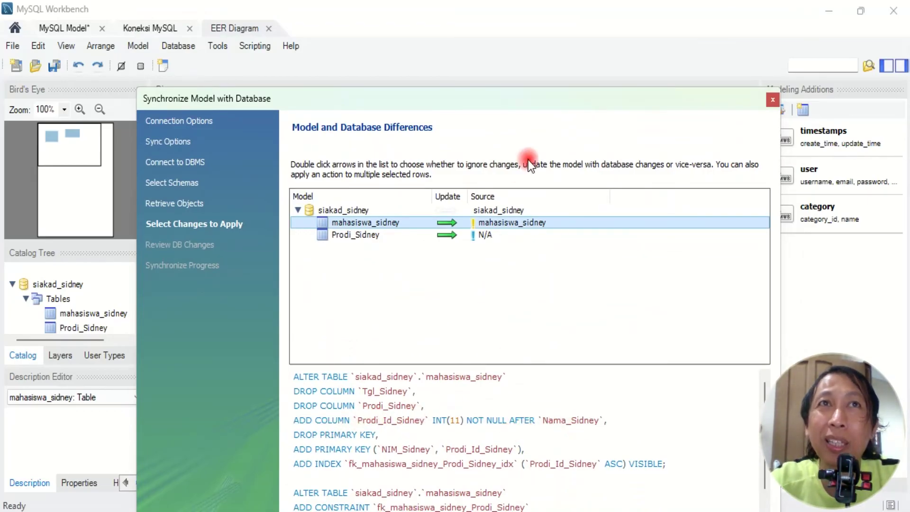
drag(541, 103, 602, 267)
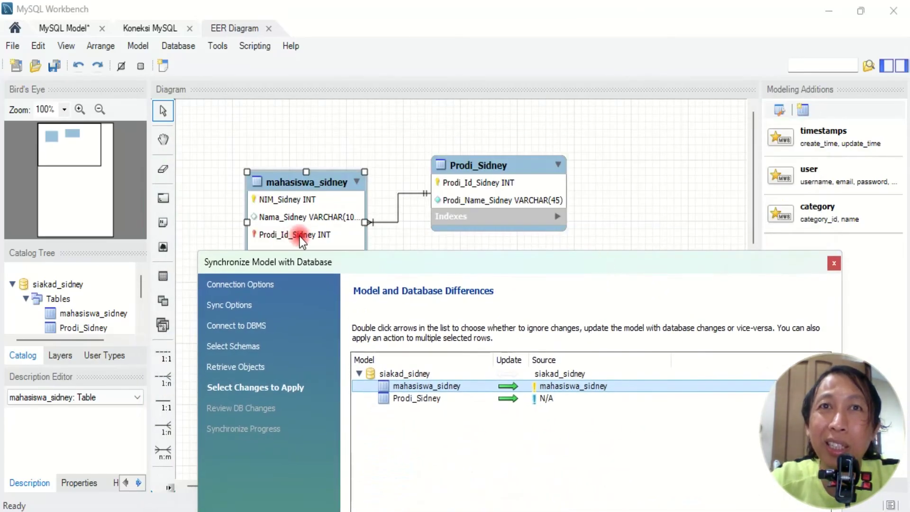
drag(479, 266, 538, 102)
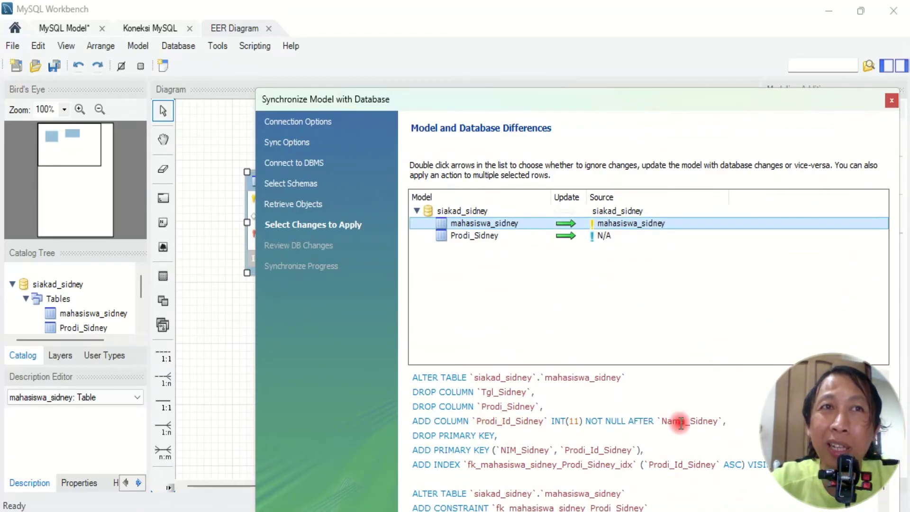
drag(656, 421, 711, 424)
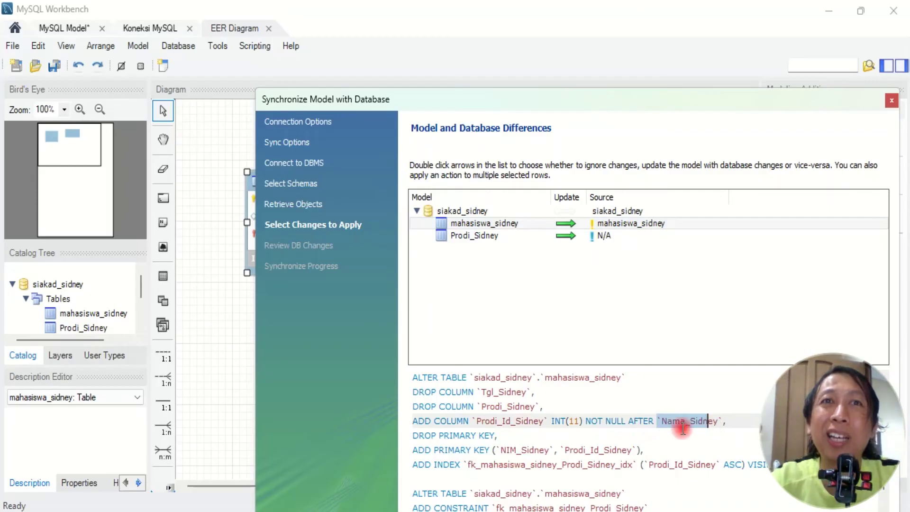
- Review the primary key lines for NIM_Sidney and Prodi_Id_Sidney against the mahasiswa_sidney table's keys in the diagram
drag(438, 435, 534, 450)
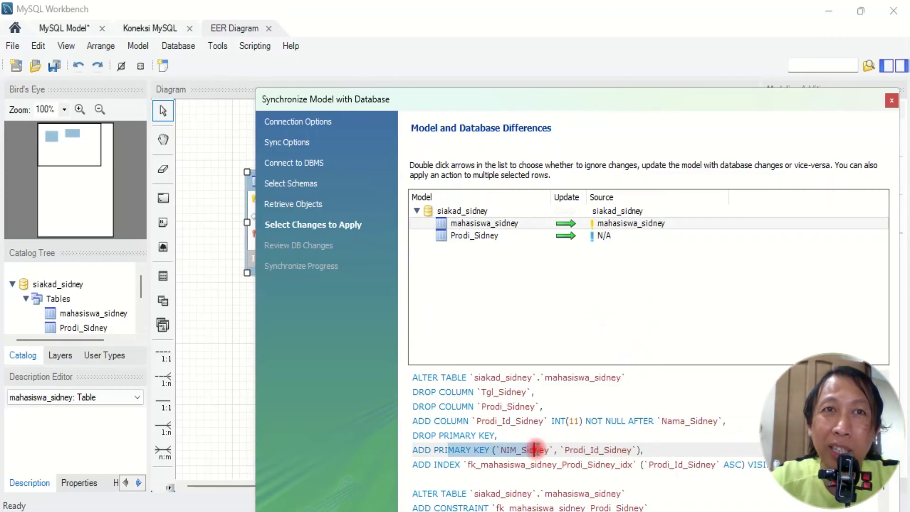
click(520, 449)
click(583, 449)
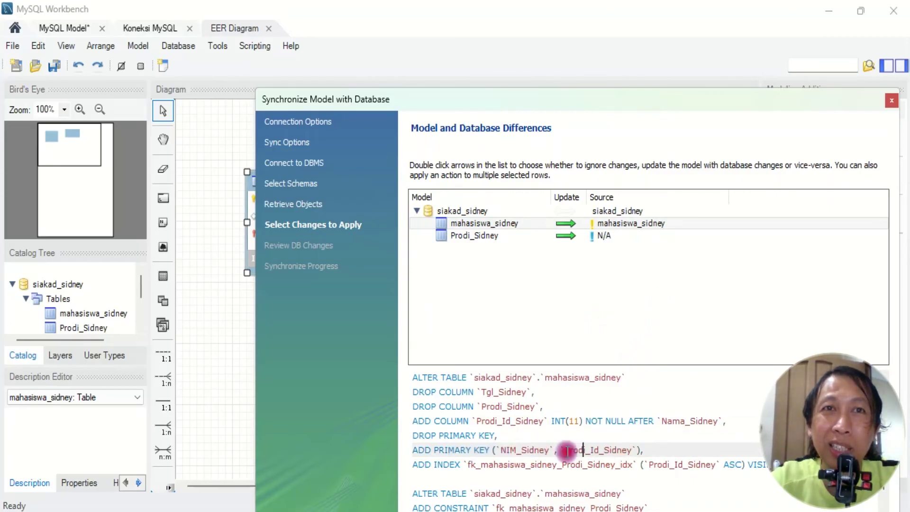
drag(713, 102, 619, 45)
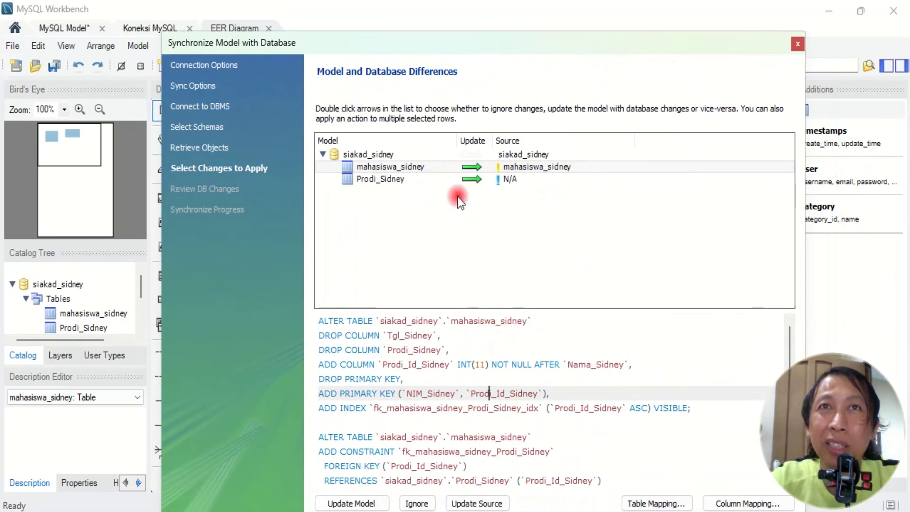
drag(490, 53, 718, 56)
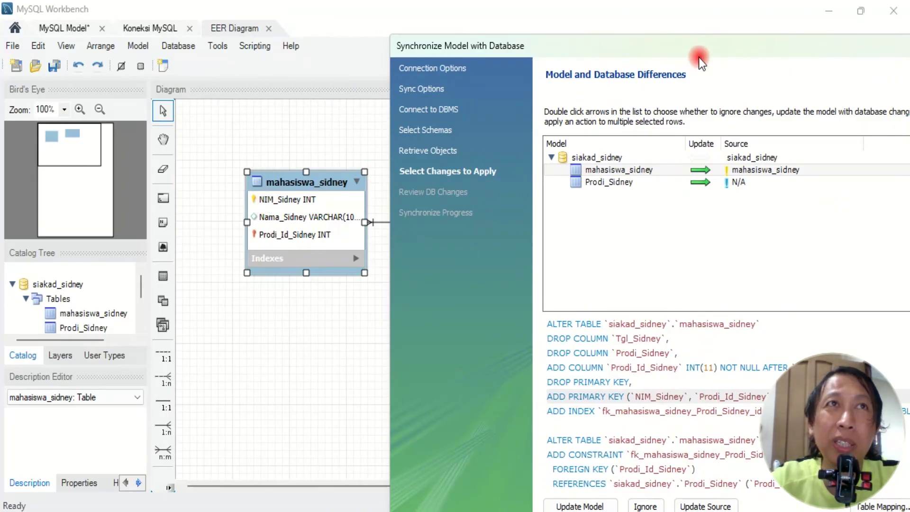
drag(698, 47, 492, 13)
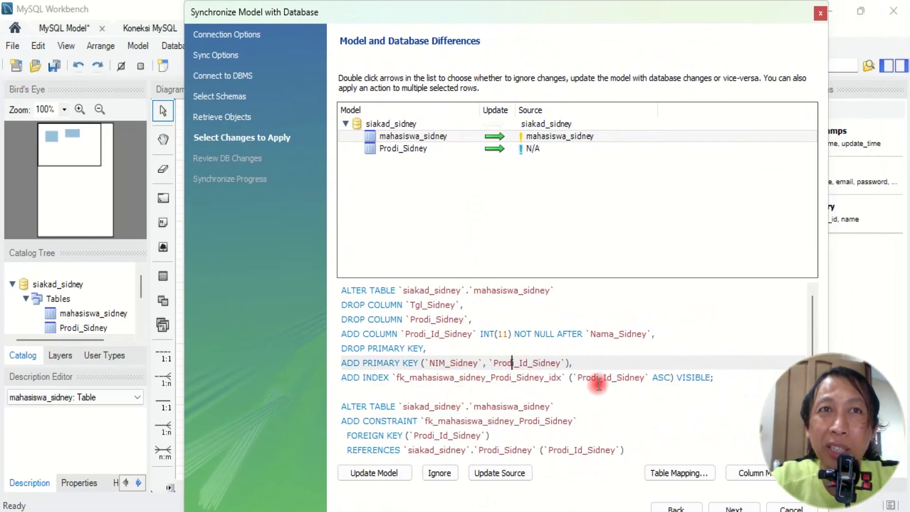
- Examine the second ALTER TABLE statement's fk_mahasiswa_sidney_Prodi_Sidney constraint and its Prodi_Id_Sidney foreign key, comparing them with the diagram
click(352, 407)
drag(352, 407, 527, 407)
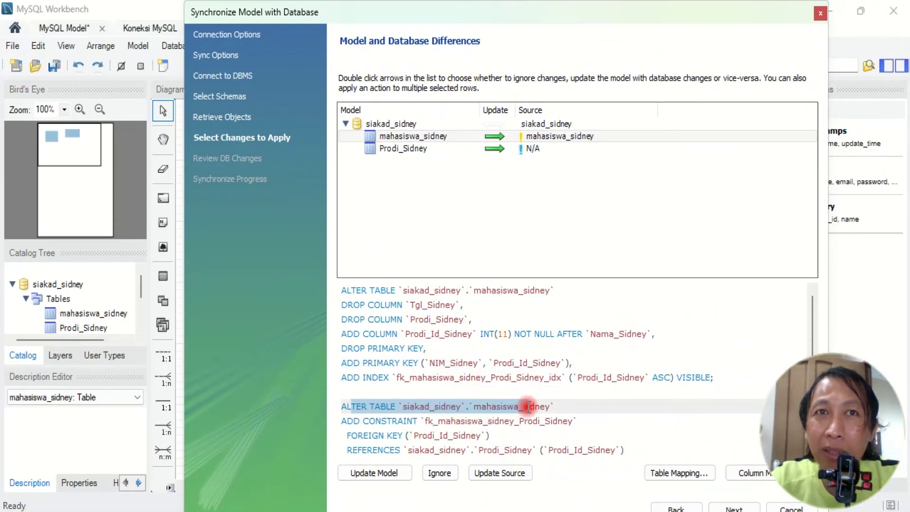
click(438, 421)
drag(438, 420, 577, 421)
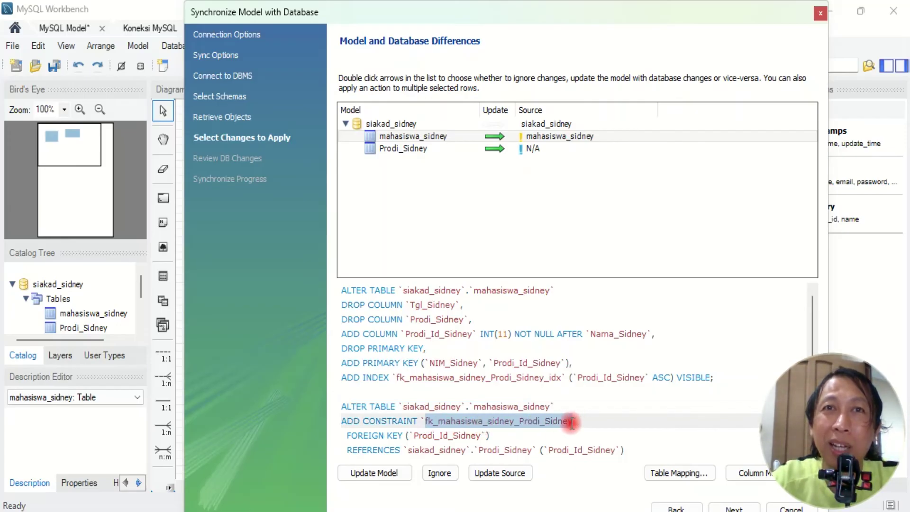
drag(415, 434, 453, 435)
drag(396, 16, 598, 42)
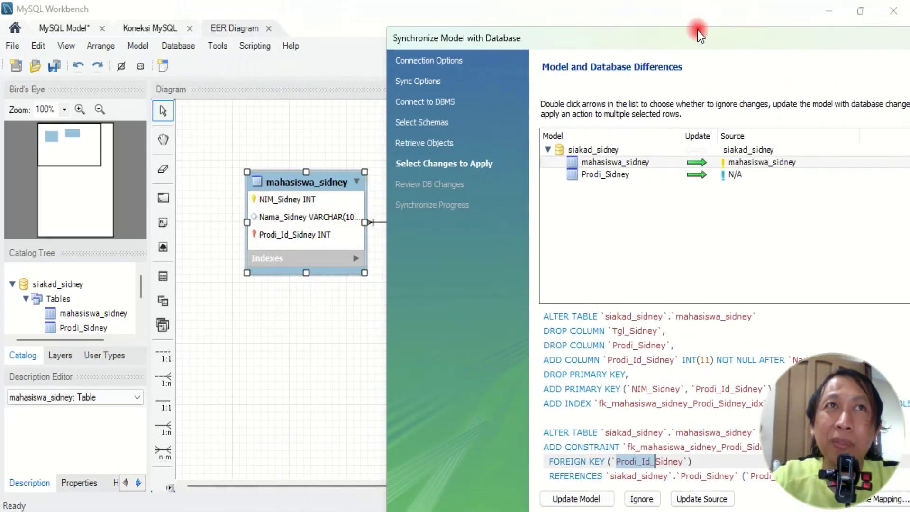
drag(698, 33, 558, 13)
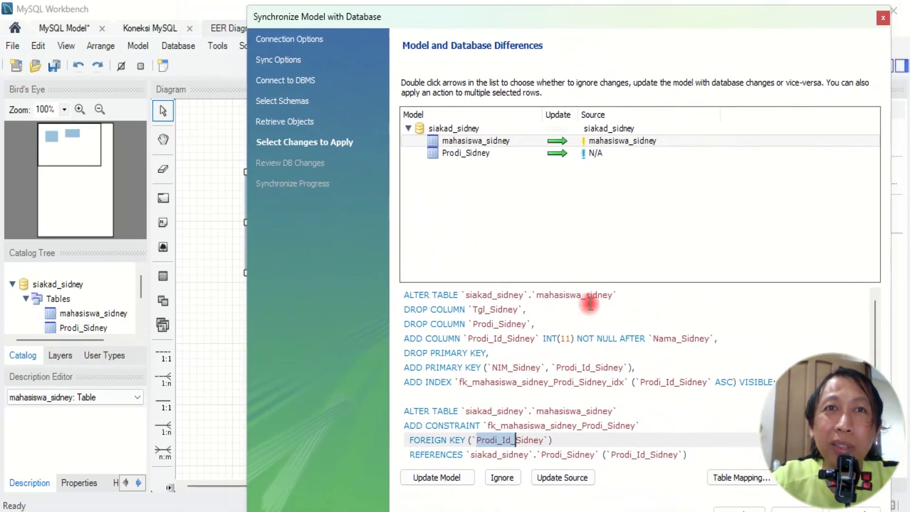
- Review the end of the mahasiswa_sidney script, highlighting the foreign key's ON DELETE NO ACTION rule
scroll(591, 365, down, 2)
scroll(591, 360, up, 2)
scroll(592, 359, down, 2)
drag(409, 411, 515, 413)
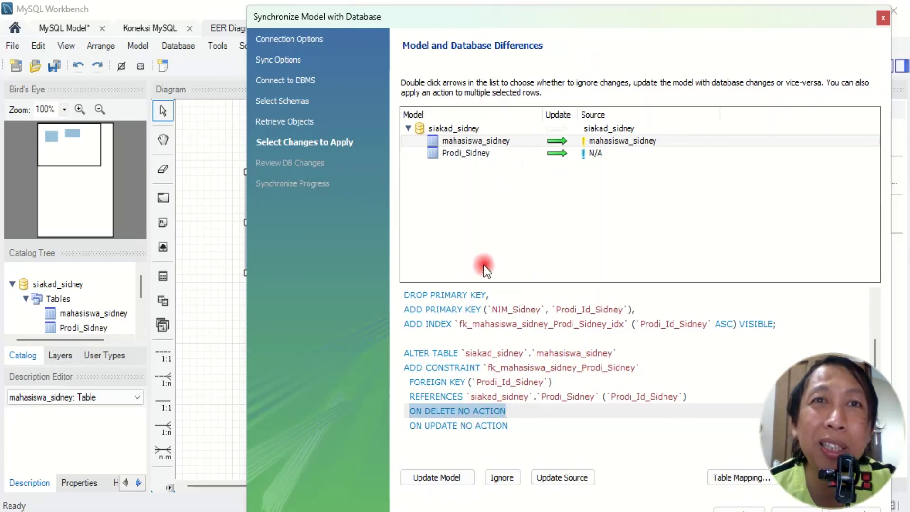
- Apply Update Source to mahasiswa_sidney and look over its script
click(561, 480)
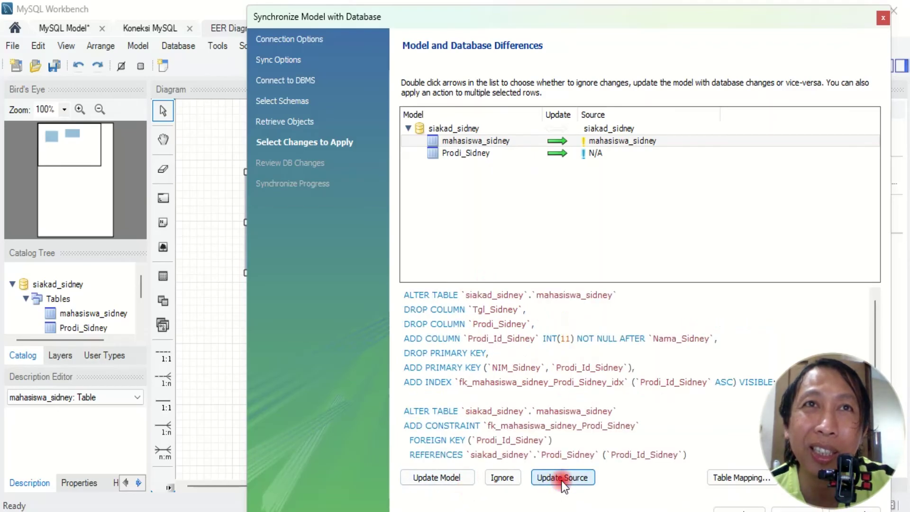
scroll(618, 354, down, 2)
scroll(619, 354, up, 2)
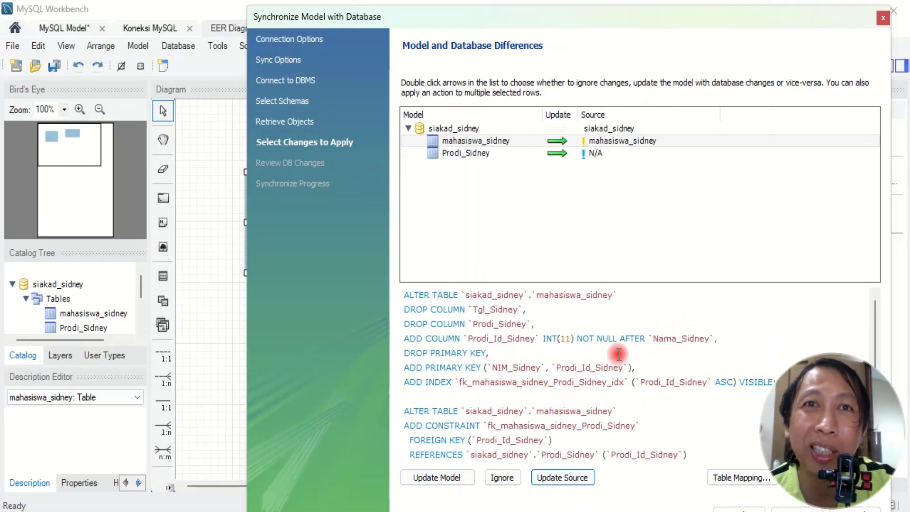
- Try the Update Model and Ignore actions on mahasiswa_sidney, restoring Update Source after each one
click(432, 478)
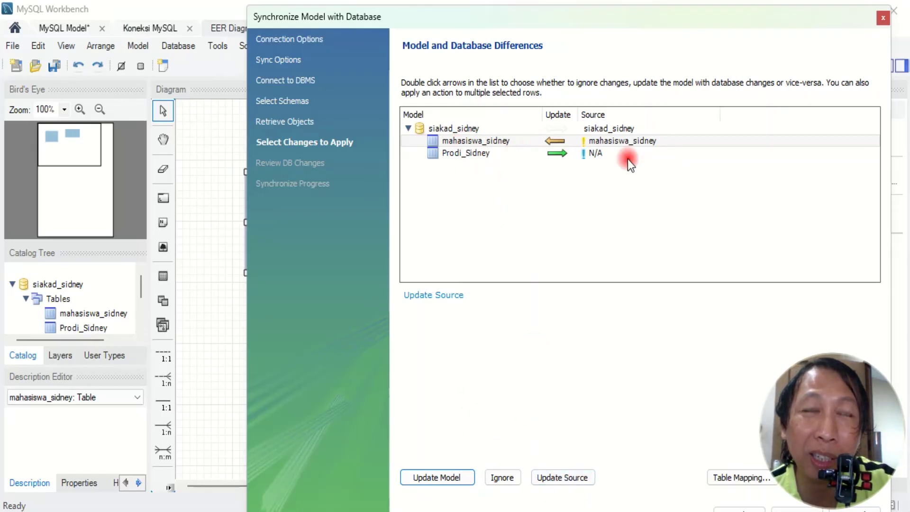
click(570, 476)
click(560, 142)
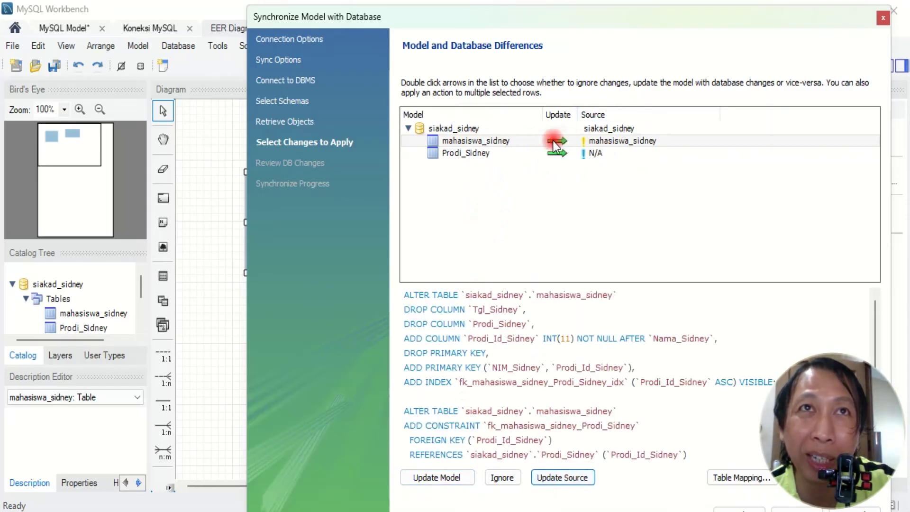
click(553, 141)
click(503, 477)
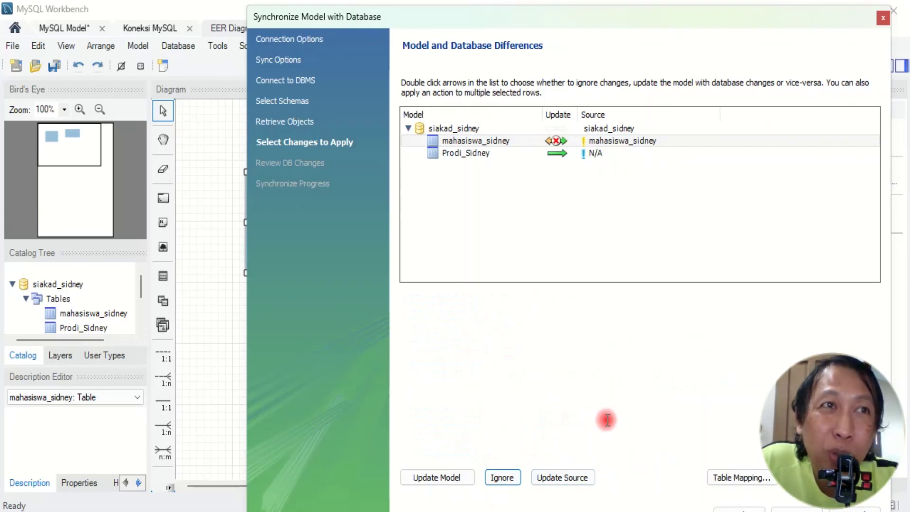
click(561, 476)
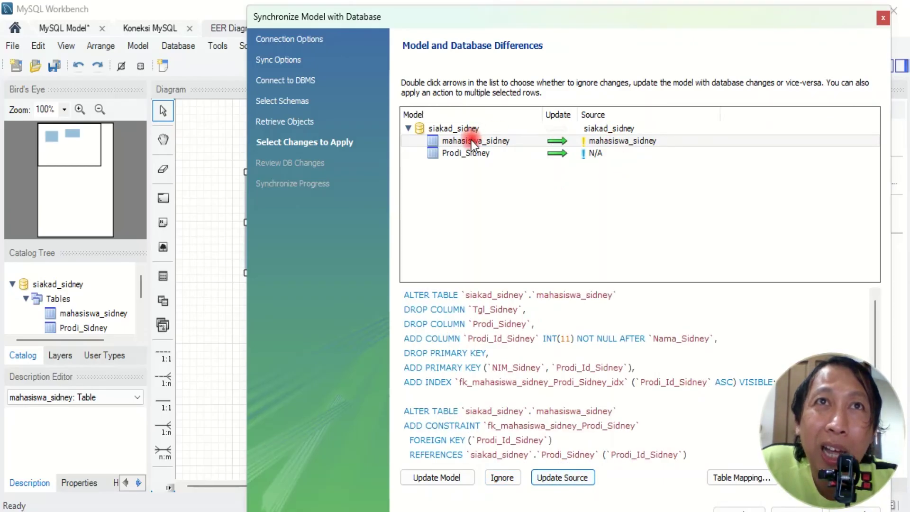
click(472, 382)
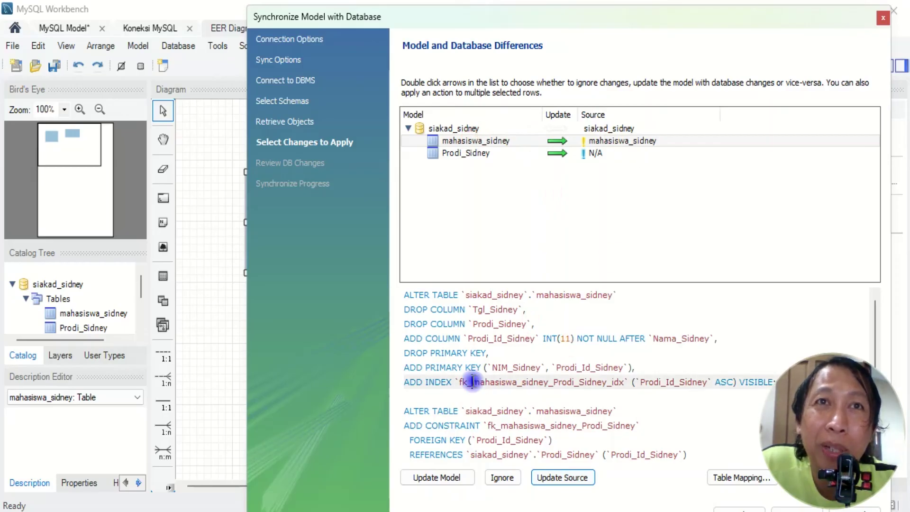
- Examine the DROP COLUMN statements for Tgl_Sidney and Prodi_Sidney in the mahasiswa_sidney script, highlighting the Tgl_Sidney one
key(Up)
key(Up)
key(Up)
key(Up)
key(Up)
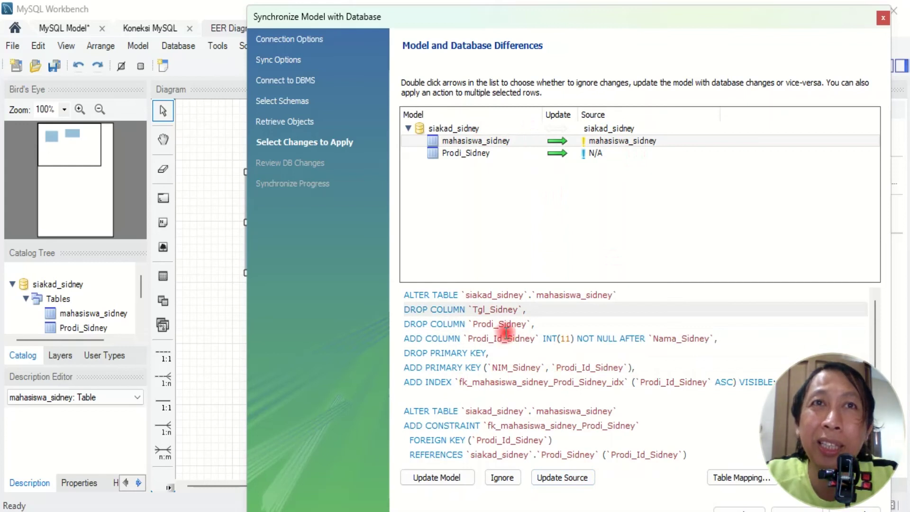
drag(399, 309, 534, 309)
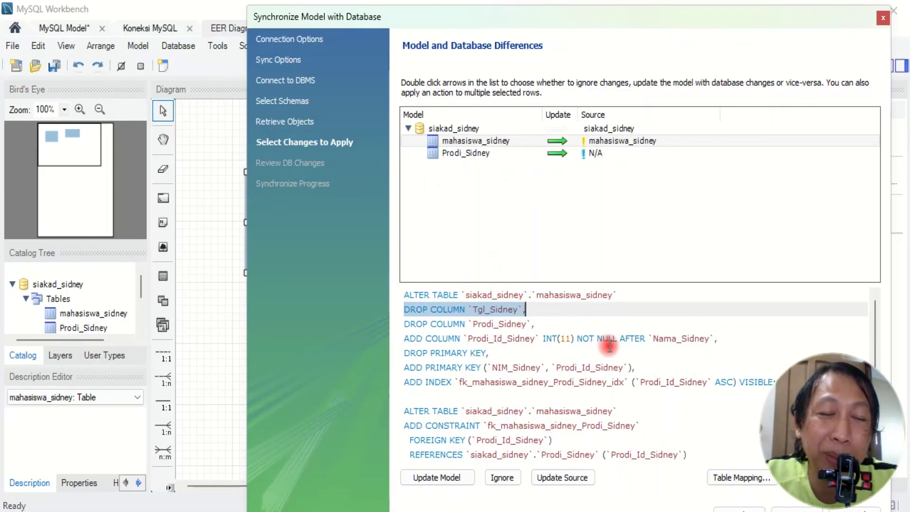
key(Home)
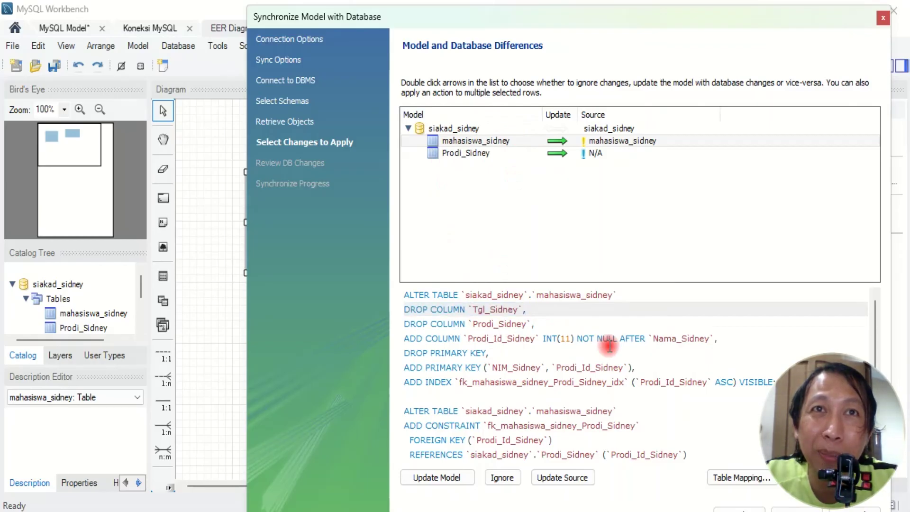
key(shift+Down)
key(shift+Down)
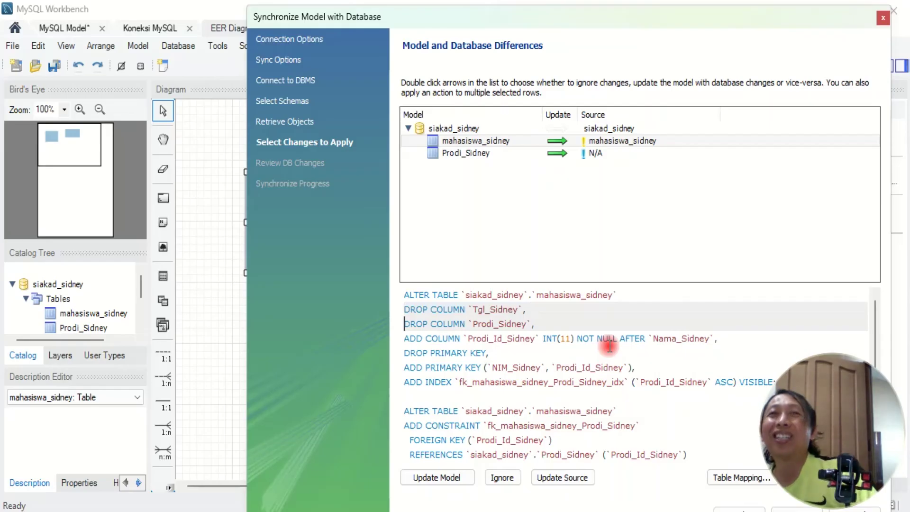
key(Down)
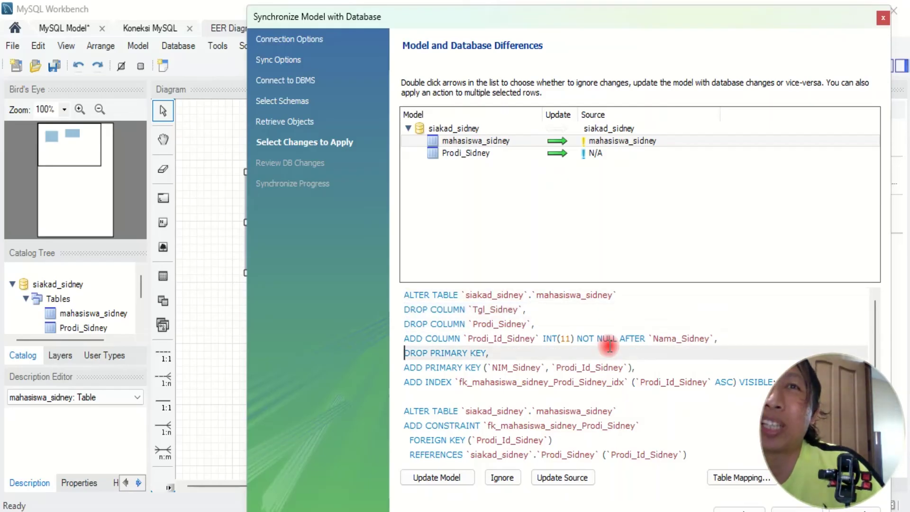
key(Up)
key(Up)
key(Up)
key(End)
key(Right)
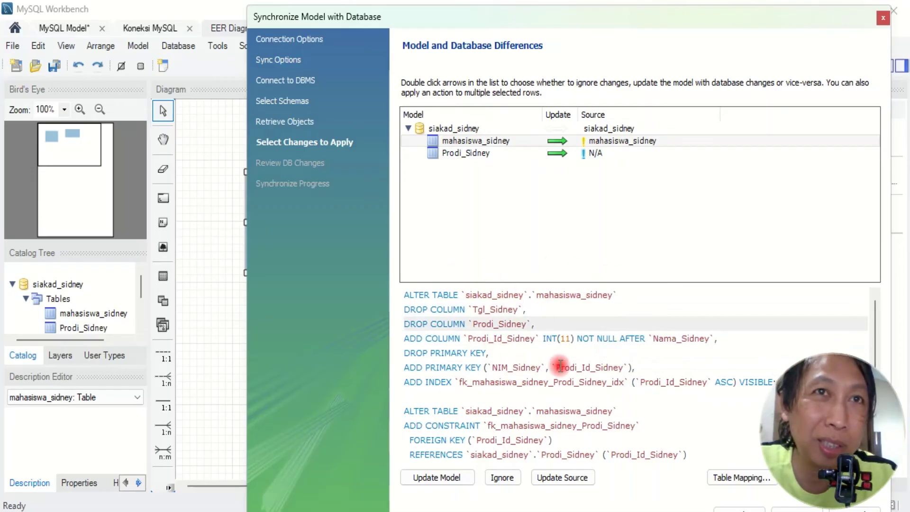
drag(460, 309, 538, 308)
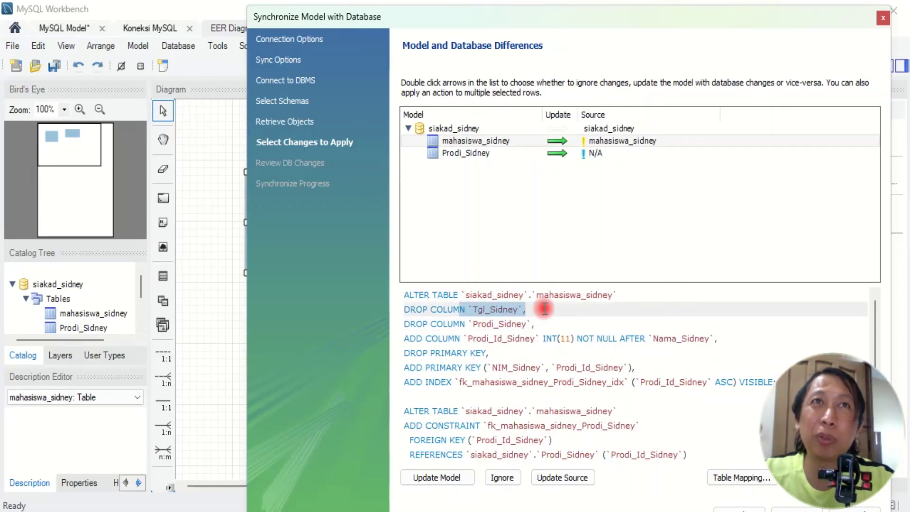
- Review the CREATE TABLE script generated for Prodi_Sidney and proceed to the preview of the database changes
drag(603, 26, 450, 22)
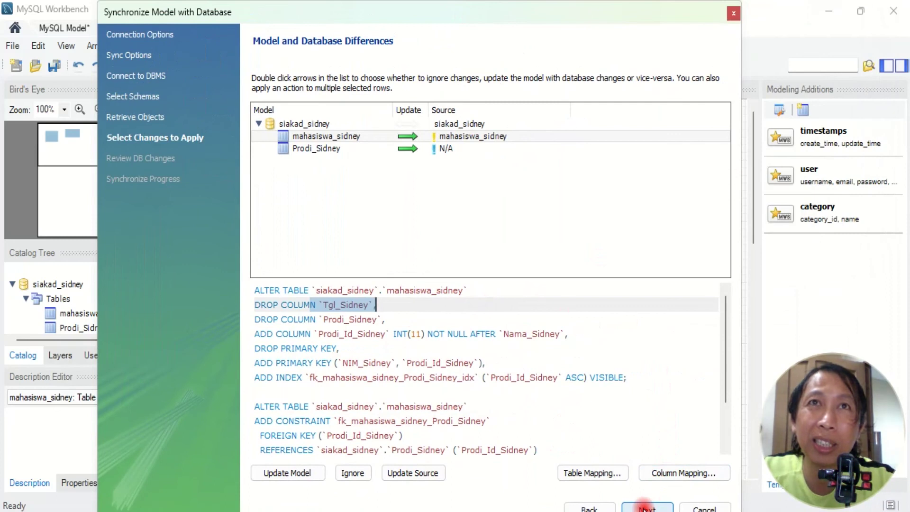
click(328, 150)
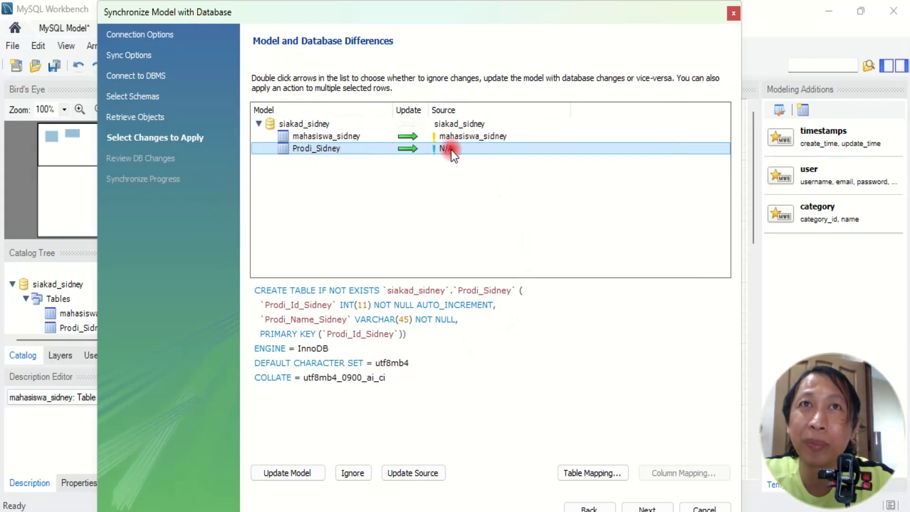
drag(254, 290, 538, 296)
drag(264, 305, 349, 323)
click(647, 507)
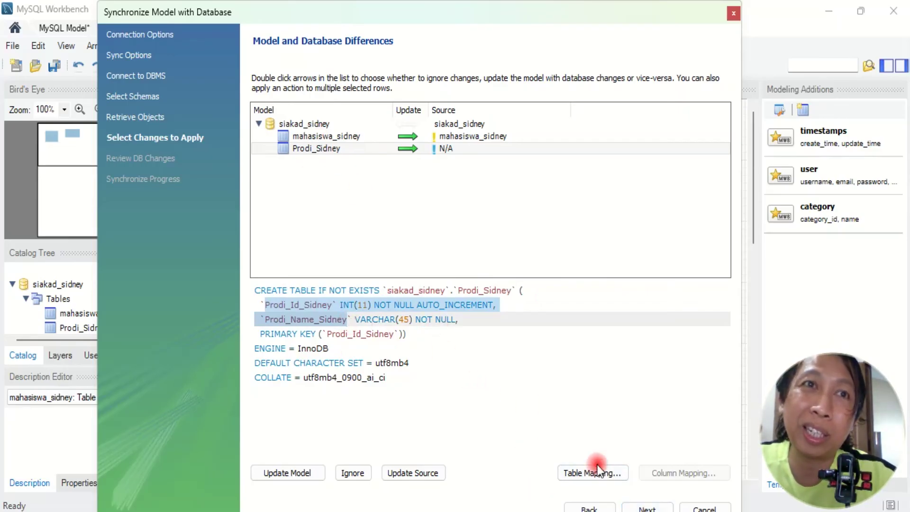
click(641, 507)
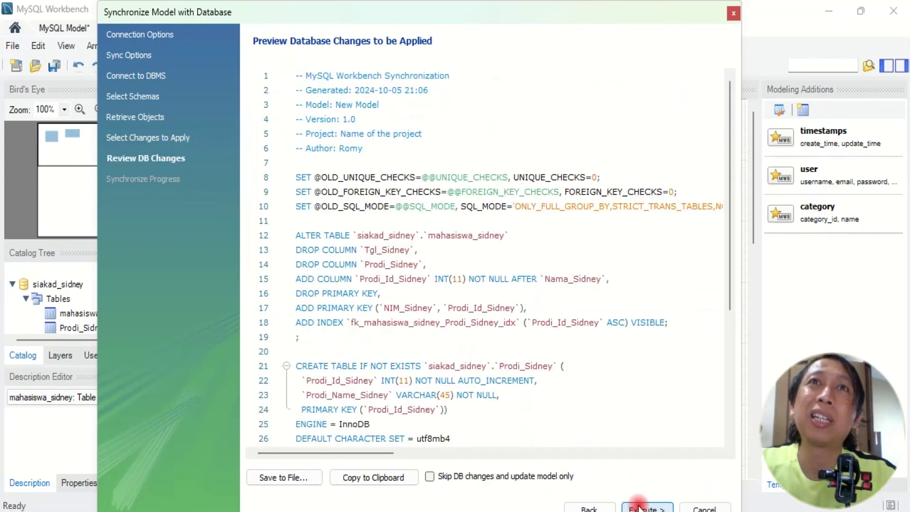
- Try deleting the DROP COLUMN `Tgl_Sidney` line from the previewed script, and undo the deletion
drag(417, 249, 296, 250)
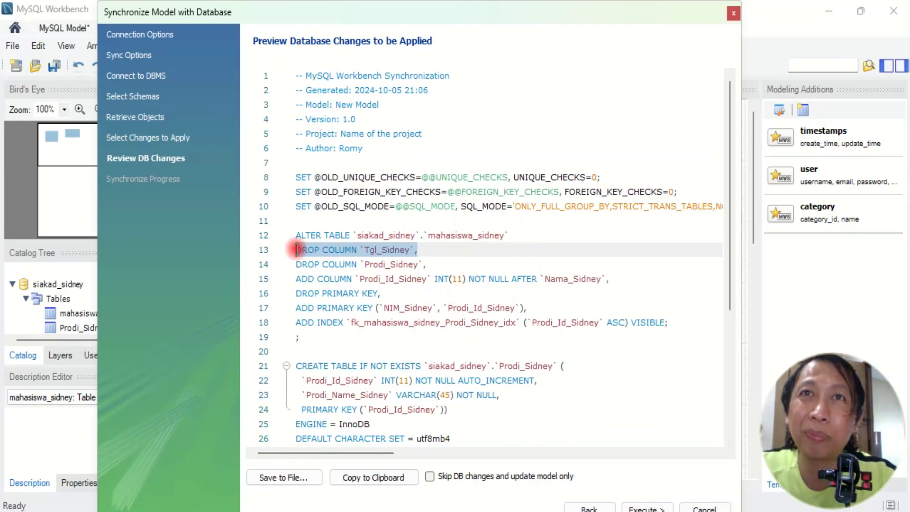
triple_click(297, 249)
triple_click(296, 249)
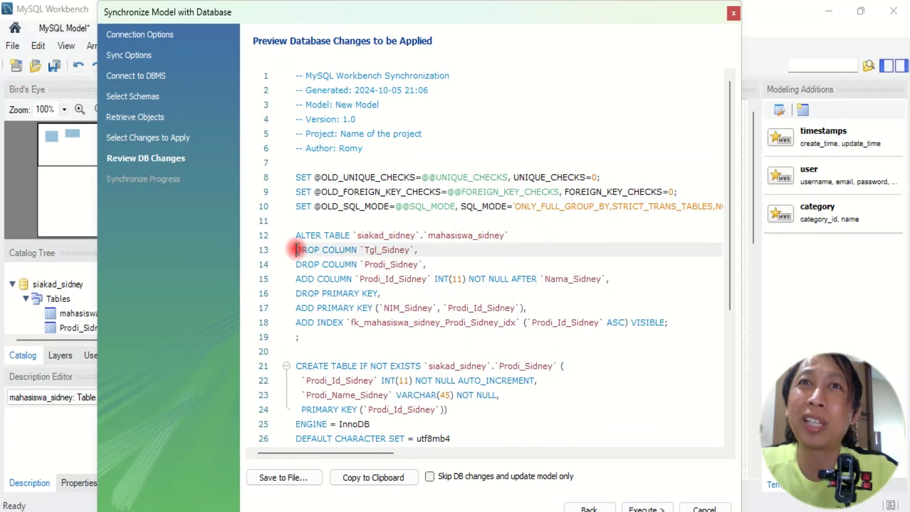
key(Delete)
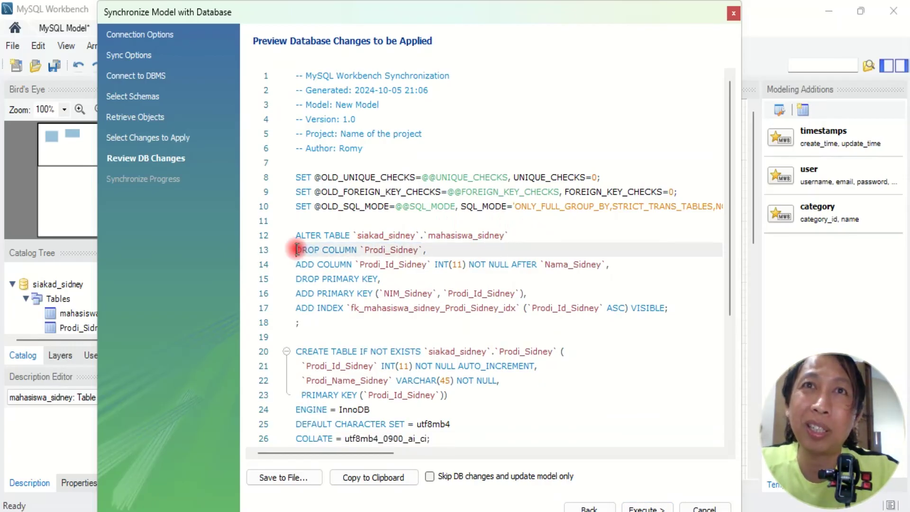
key(ctrl+z)
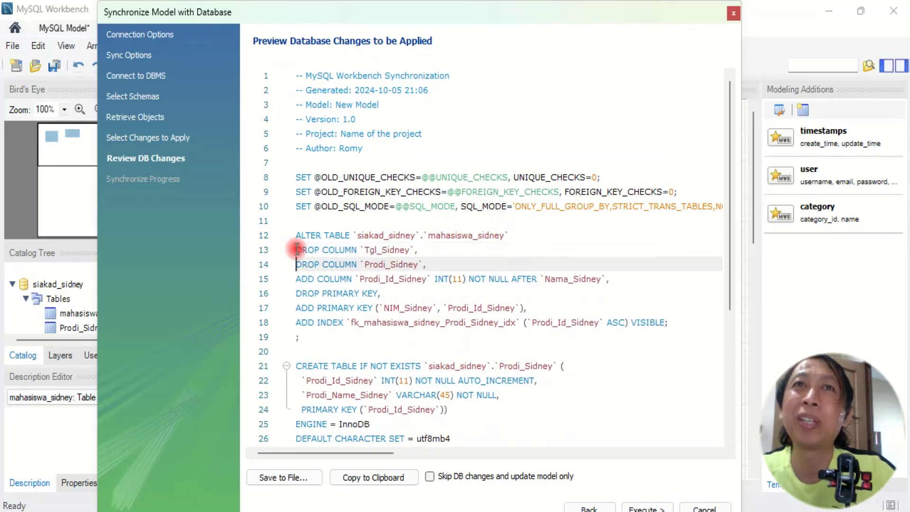
- Remove the DROP COLUMN `Tgl_Sidney` statement and its empty line from the ALTER TABLE mahasiswa_sidney script
click(297, 250)
key(shift+Right)
key(shift+Right)
key(shift+Right)
key(shift+Right)
key(shift+Right)
key(shift+Right)
key(shift+Right)
key(shift+Right)
key(shift+Right)
key(shift+Right)
key(shift+Right)
key(shift+Right)
key(shift+Right)
key(shift+Right)
key(shift+Right)
key(shift+Right)
key(shift+Right)
key(shift+Right)
key(shift+Right)
key(shift+Right)
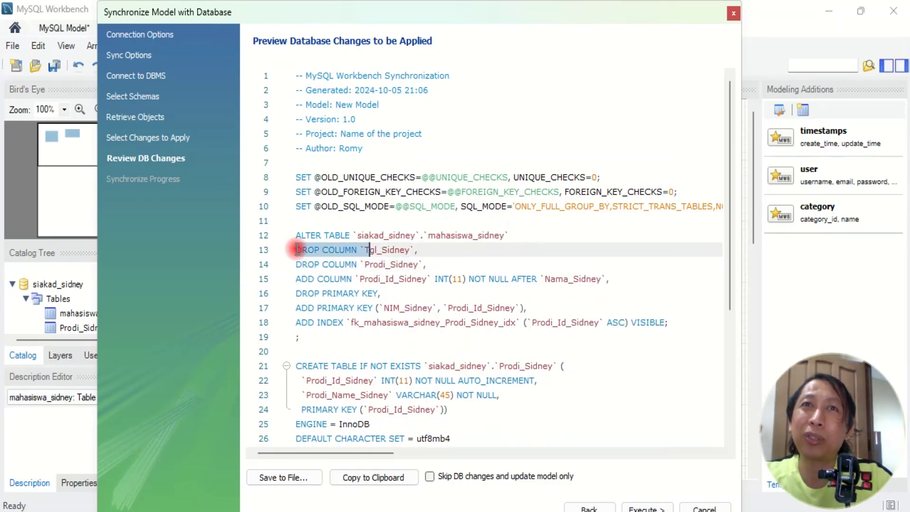
key(shift+Right)
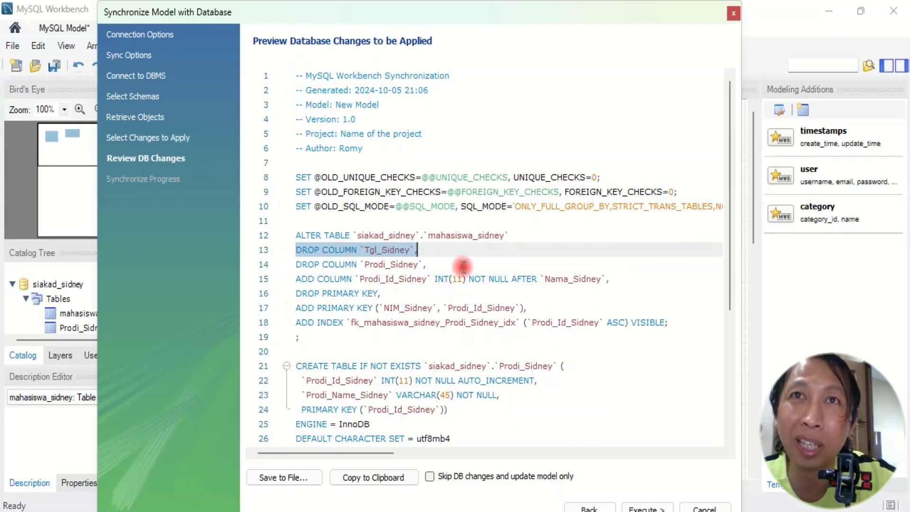
key(Delete)
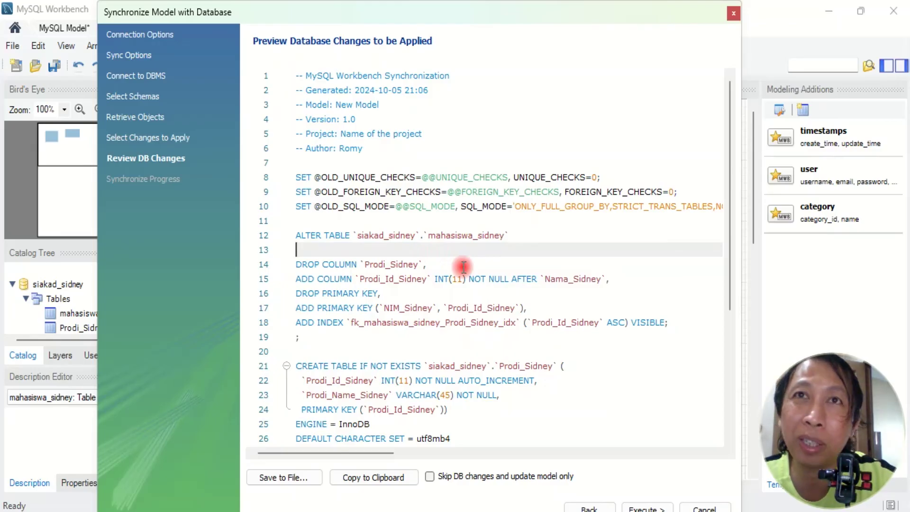
key(Delete)
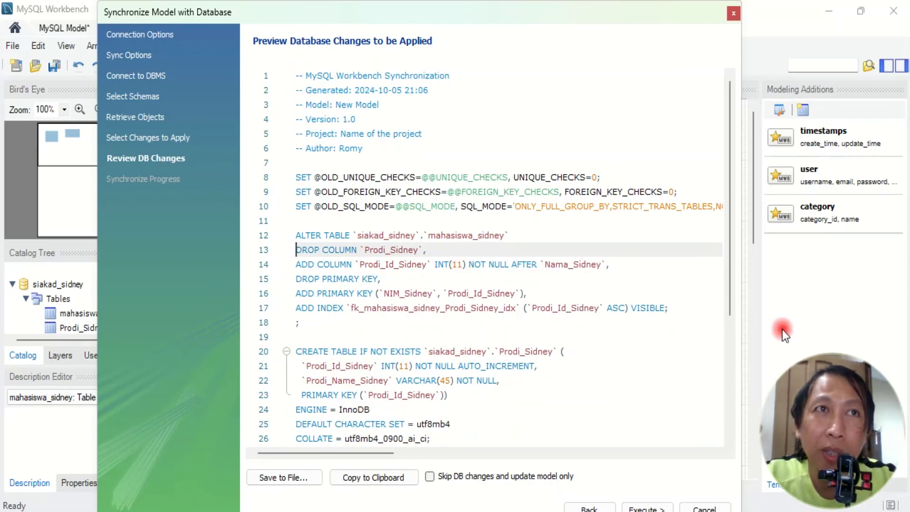
- Execute the edited synchronization script and close the synchronization wizard
drag(729, 271, 729, 186)
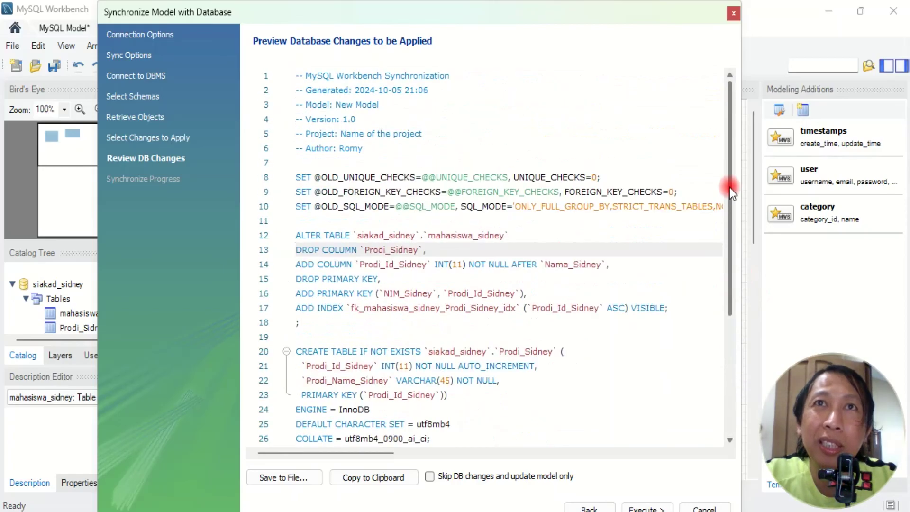
click(643, 506)
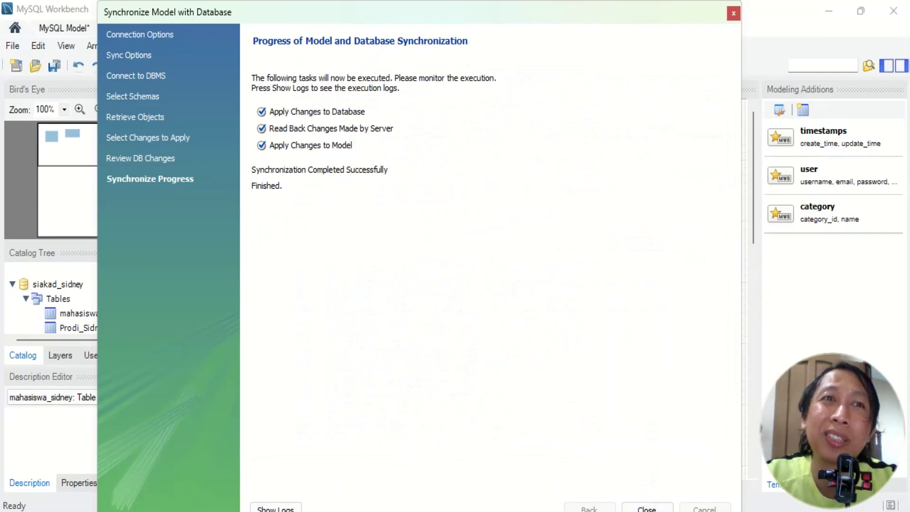
click(653, 506)
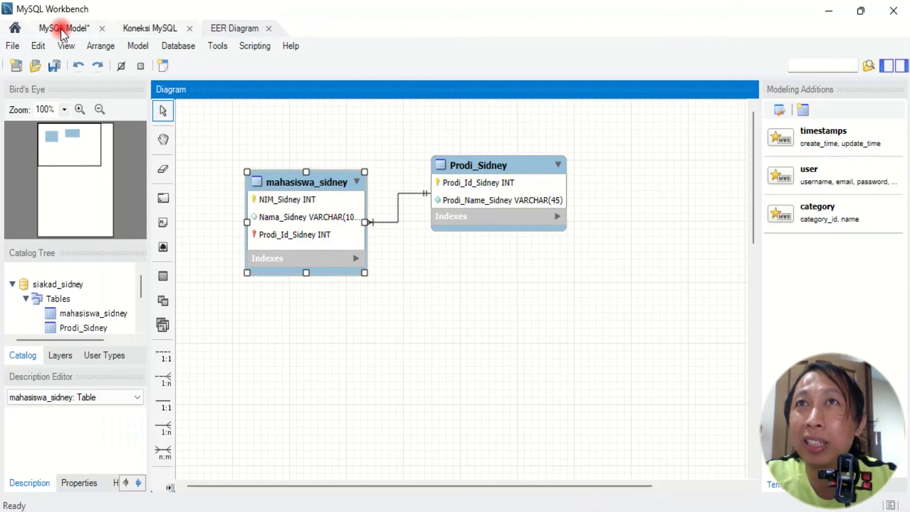
- Check the siakad_sidney tables in the Koneksi MySQL connection against the Prodi entry in the Excel comparison sheet
click(146, 29)
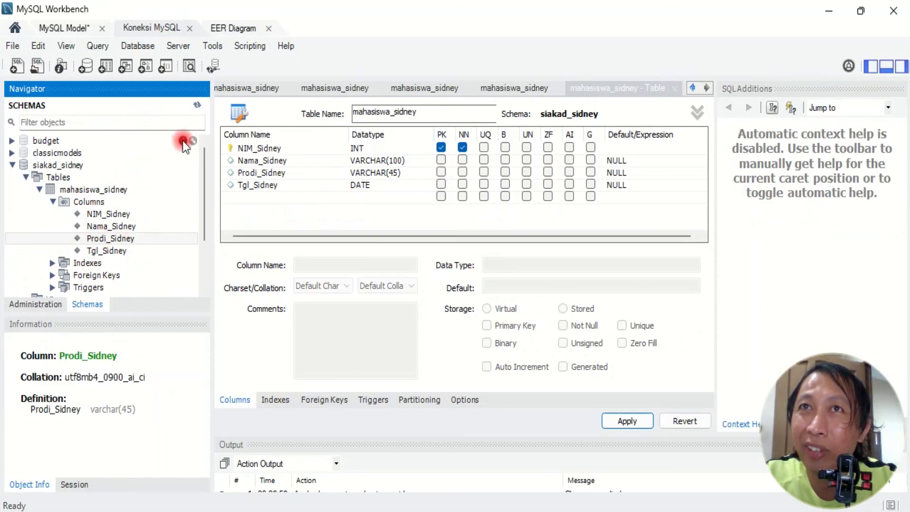
click(53, 203)
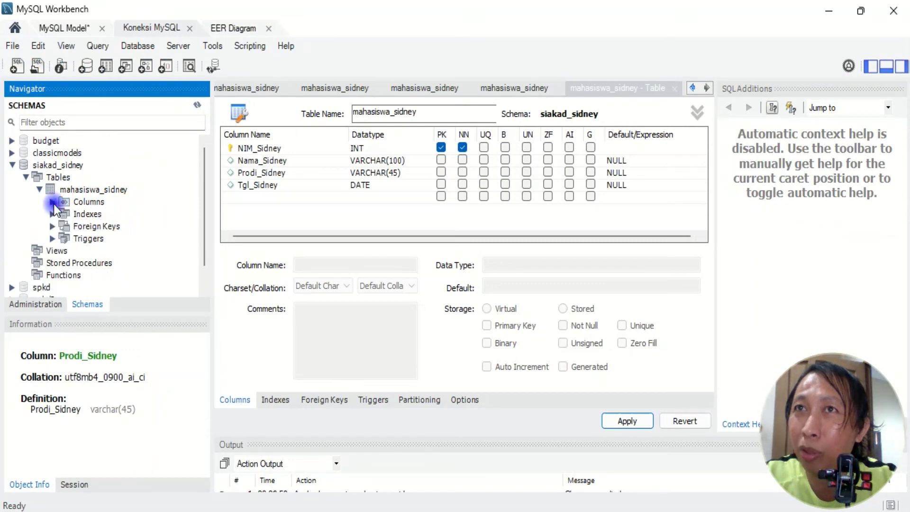
click(39, 190)
click(39, 190)
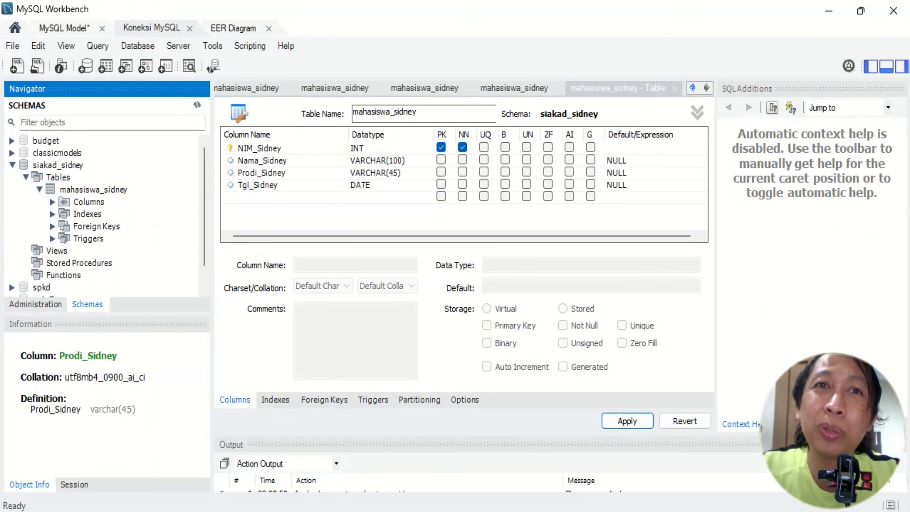
mouse_move(490, 511)
click(585, 511)
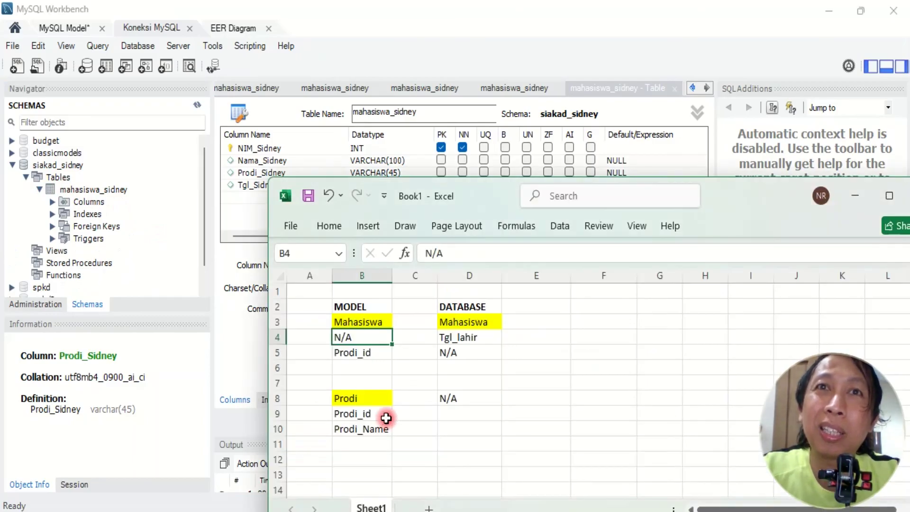
click(372, 399)
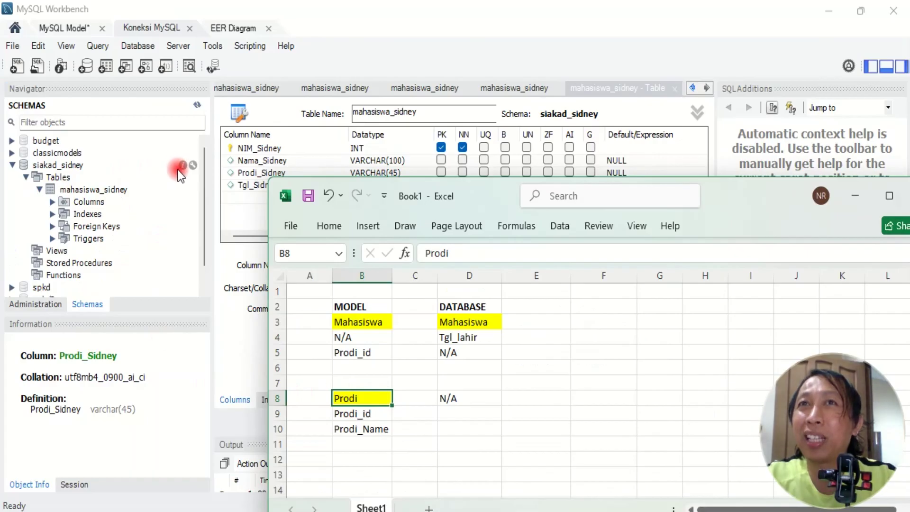
- Return to MySQL Workbench, refresh the schemas and inspect the columns of the prodi_sidney table
click(197, 107)
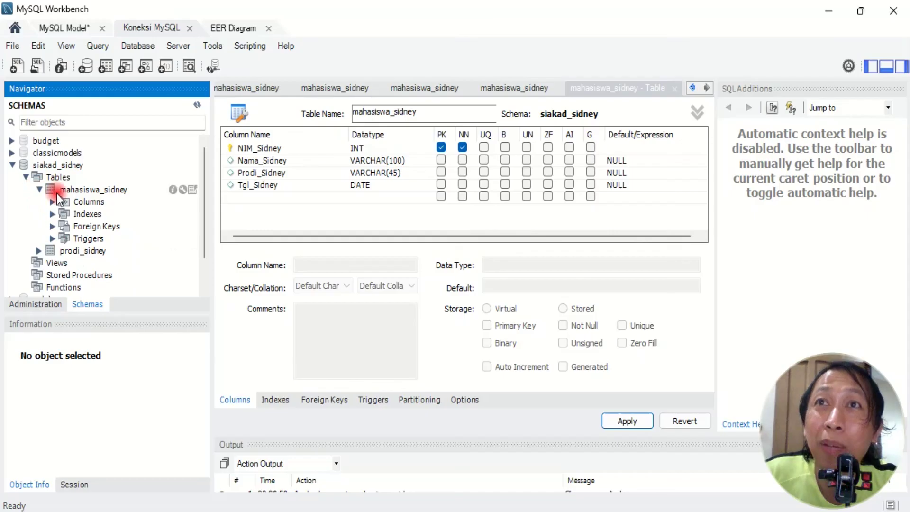
click(36, 254)
click(39, 251)
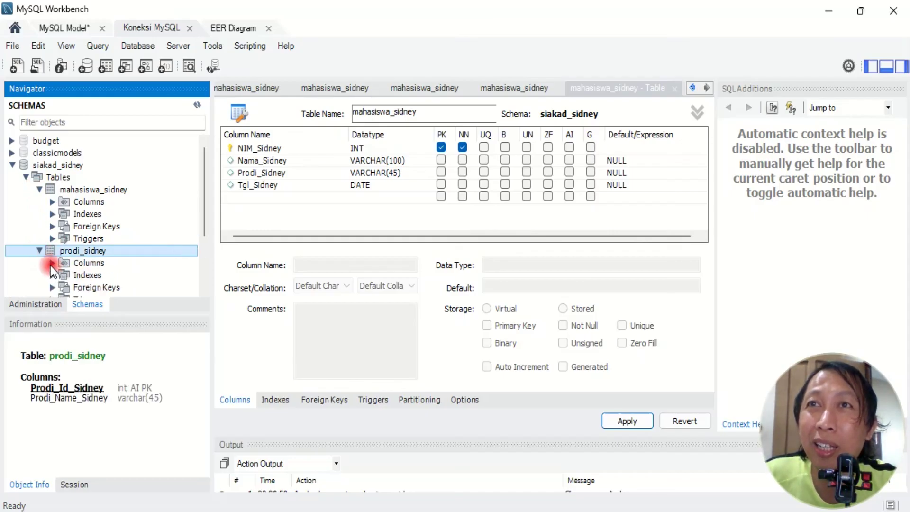
click(52, 262)
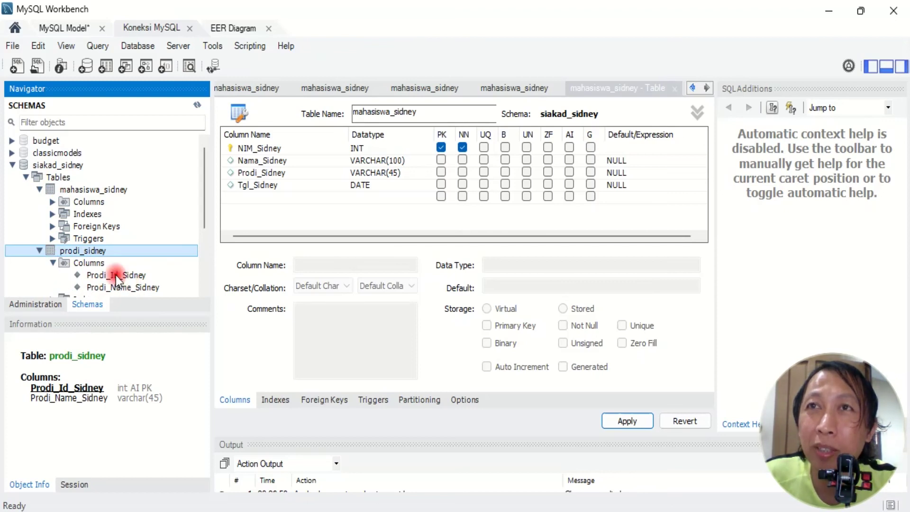
click(81, 265)
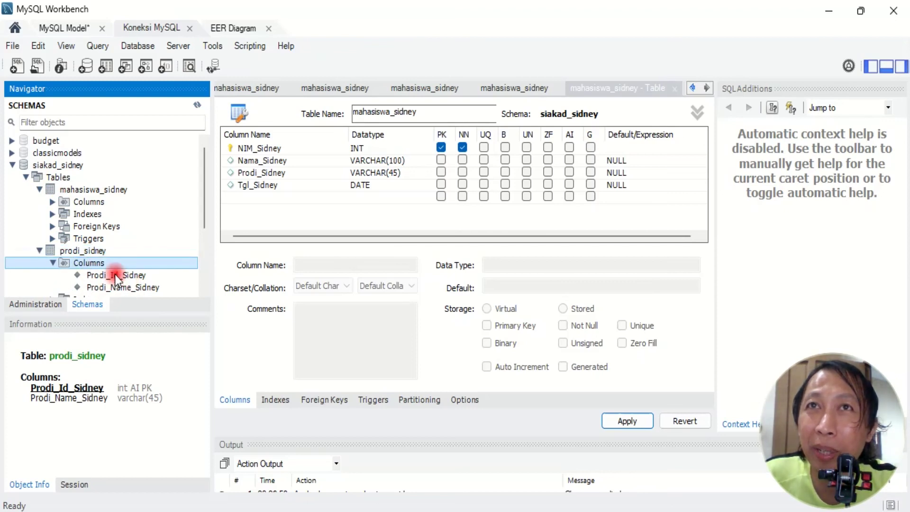
click(92, 250)
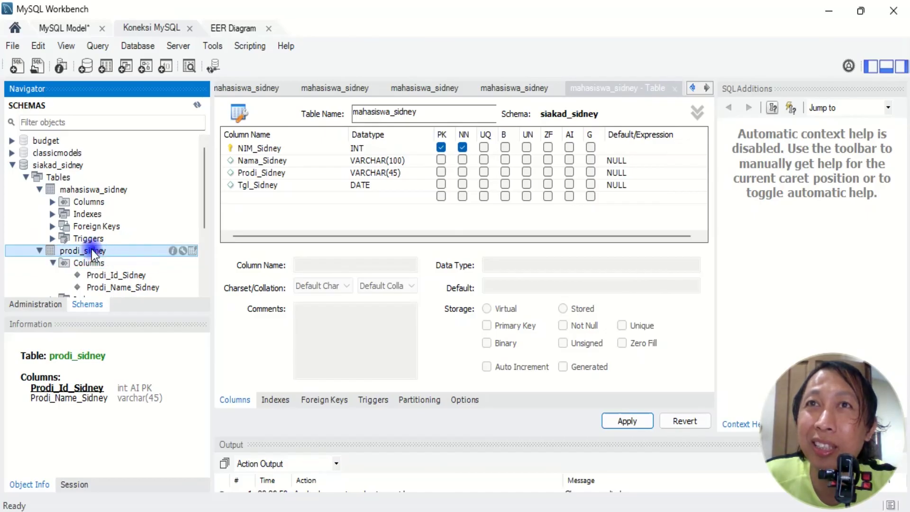
- Open the prodi_sidney table definition to check its column settings, and list the columns of mahasiswa_sidney
click(184, 250)
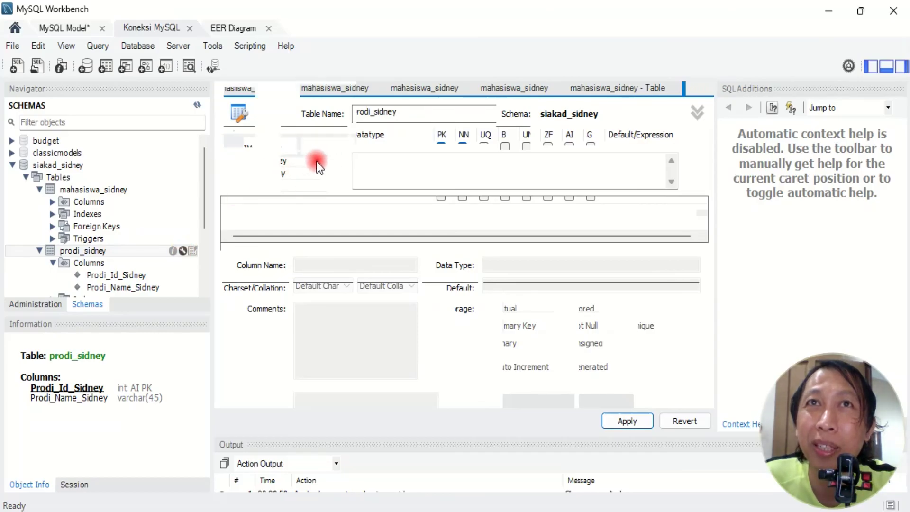
click(696, 112)
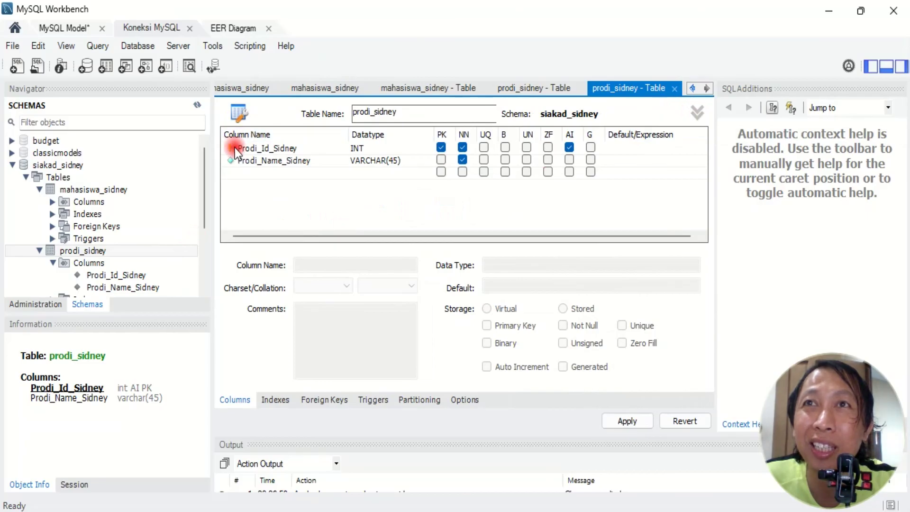
click(54, 202)
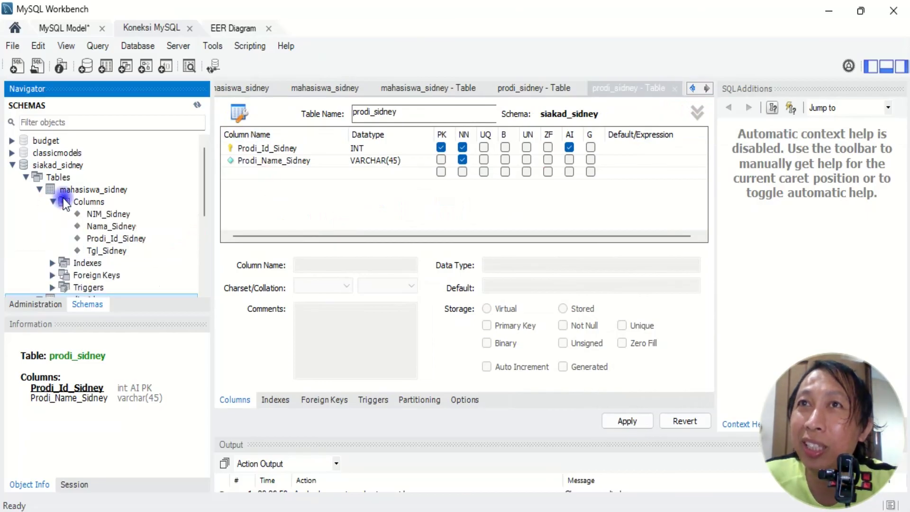
- Open the mahasiswa_sidney table definition and rename its Tgl_Sidney column to Tgl_Lahir_Sidney
click(168, 189)
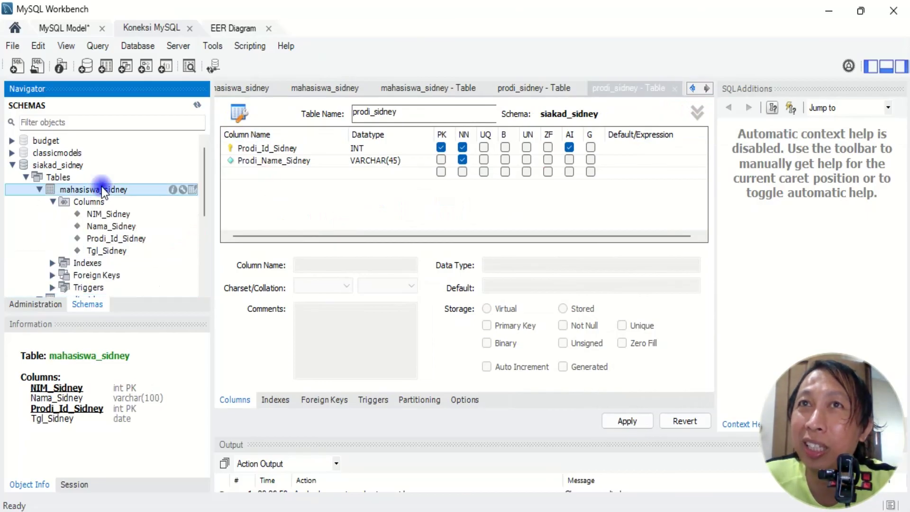
click(184, 189)
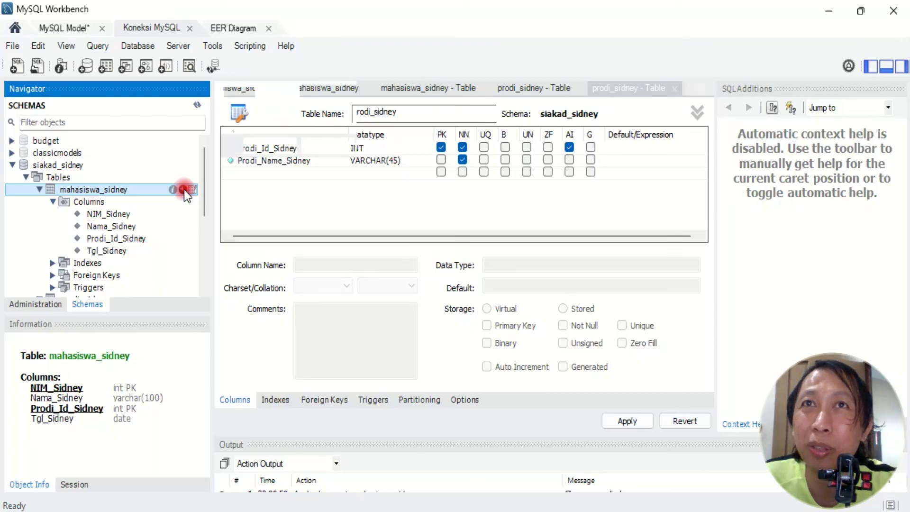
click(697, 113)
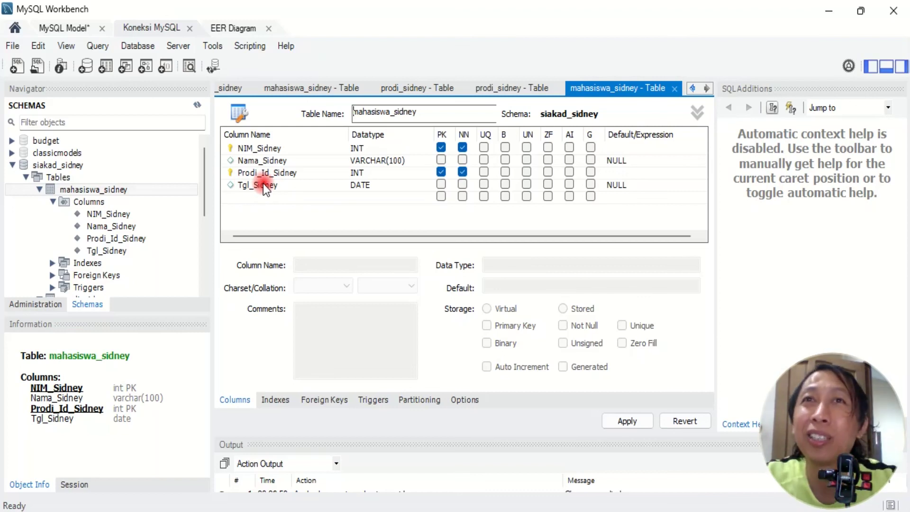
double_click(263, 185)
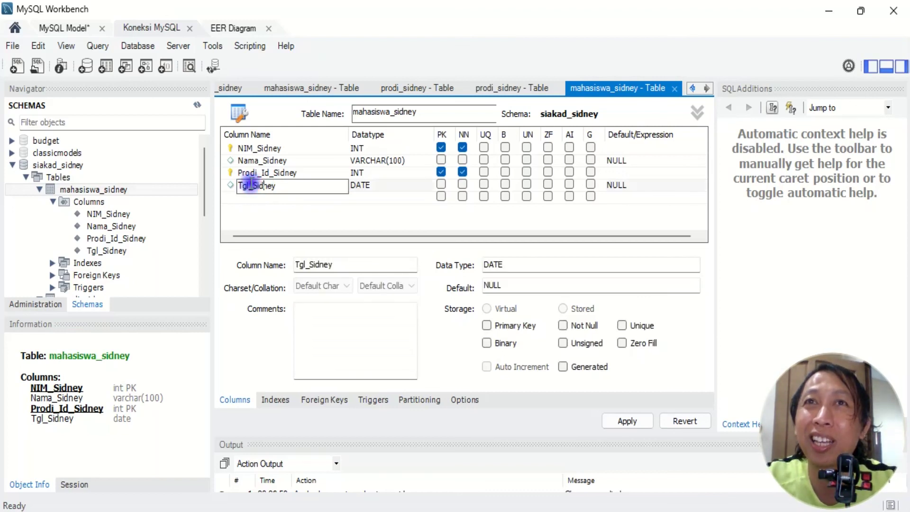
key(Right)
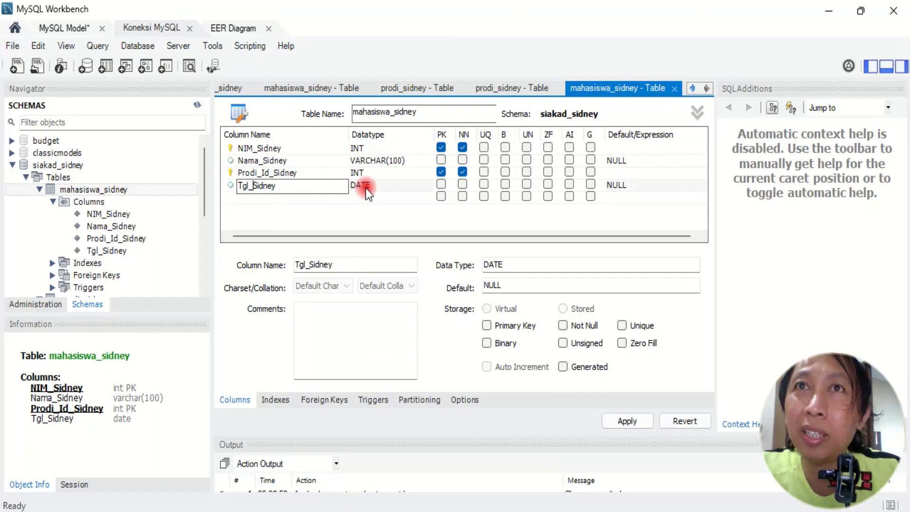
text(Lahir_)
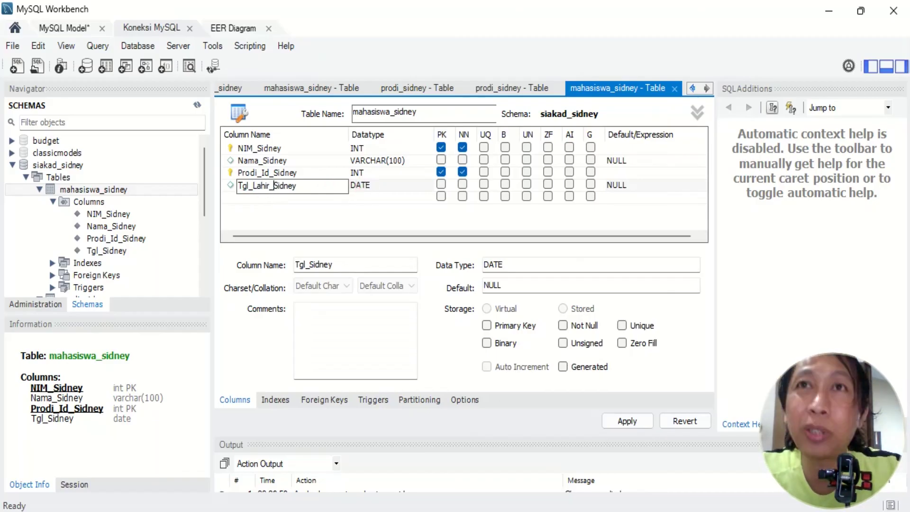
key(Return)
click(300, 174)
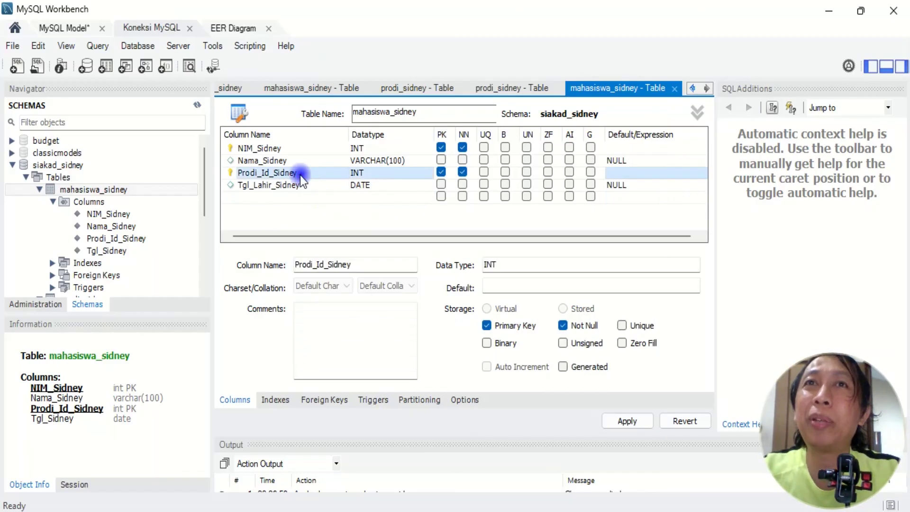
click(285, 185)
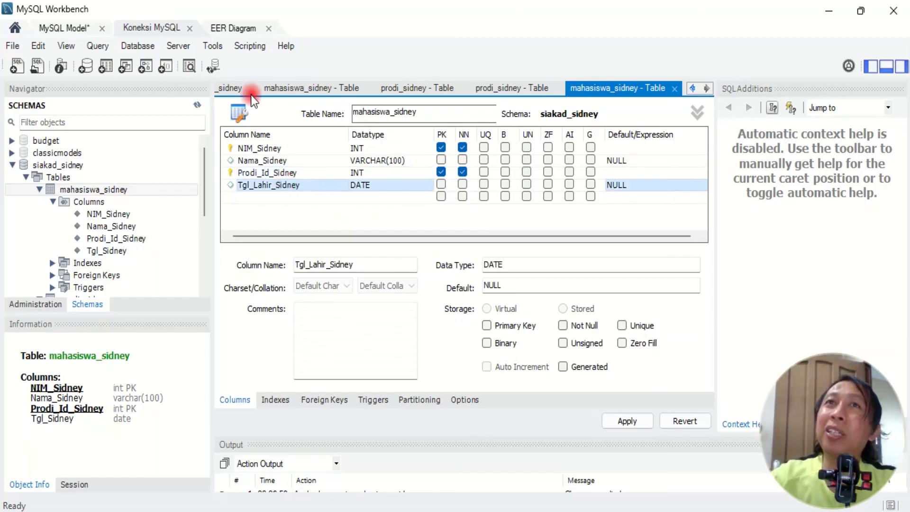
- Check the mahasiswa_sidney table in the EER diagram against the Synchronize Model illustration in Paint
click(228, 28)
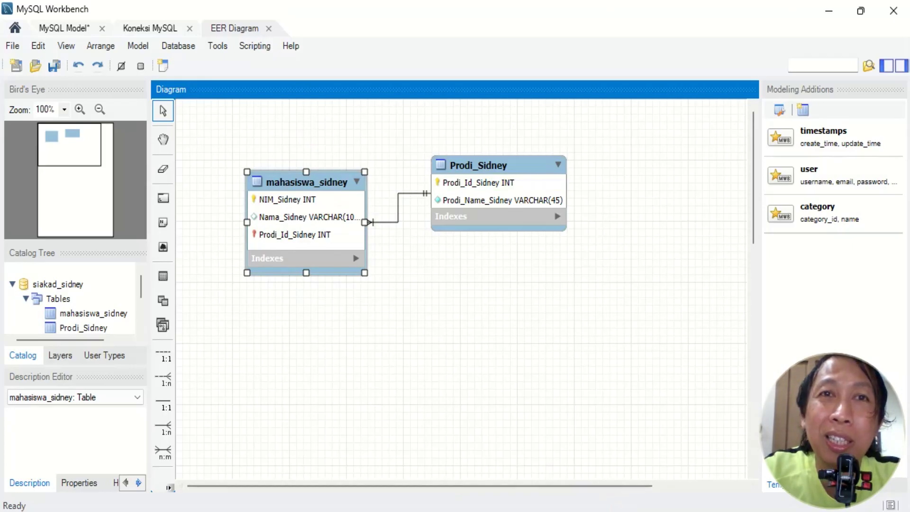
click(490, 510)
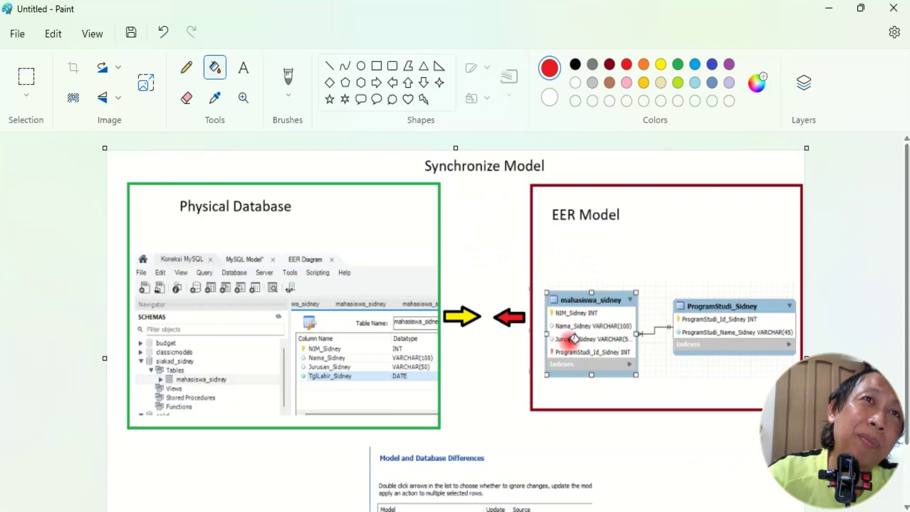
key(alt+Tab)
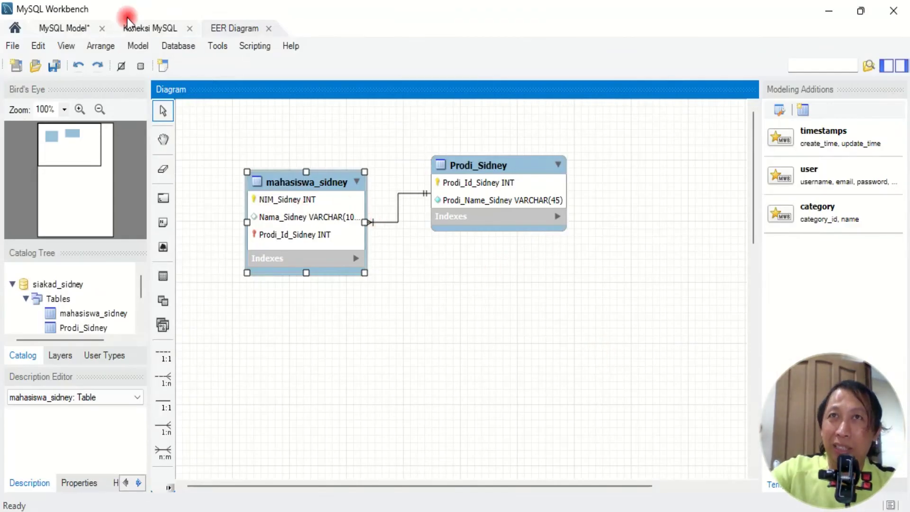
click(192, 44)
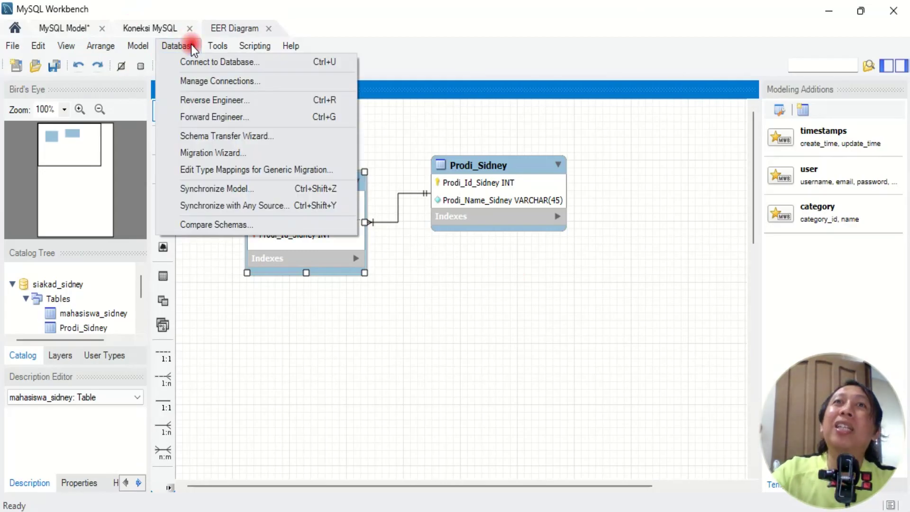
click(206, 194)
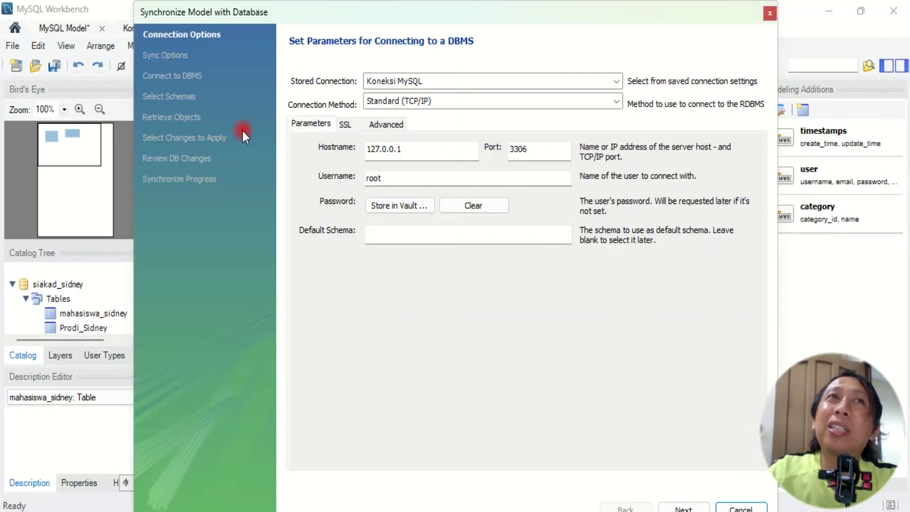
click(770, 13)
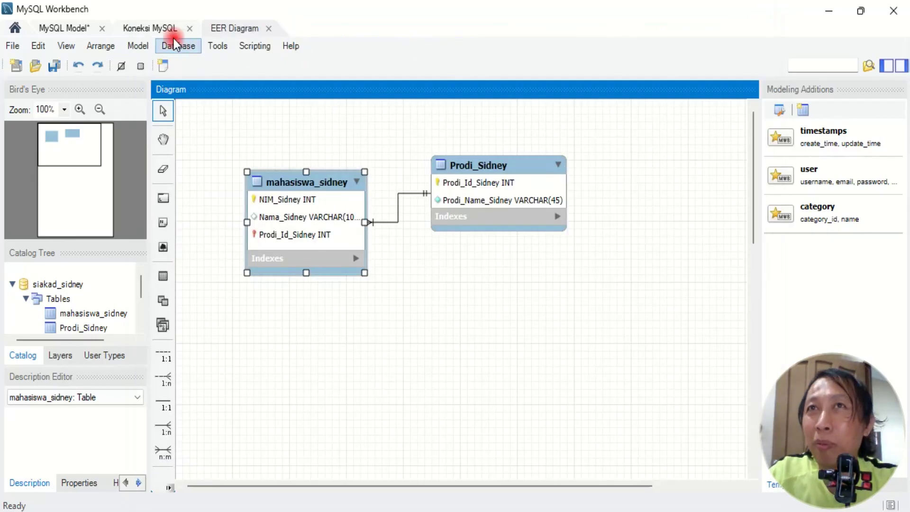
- Return to the Koneksi MySQL connection and apply the Tgl_Lahir_Sidney column rename script to the siakad_sidney database
click(163, 29)
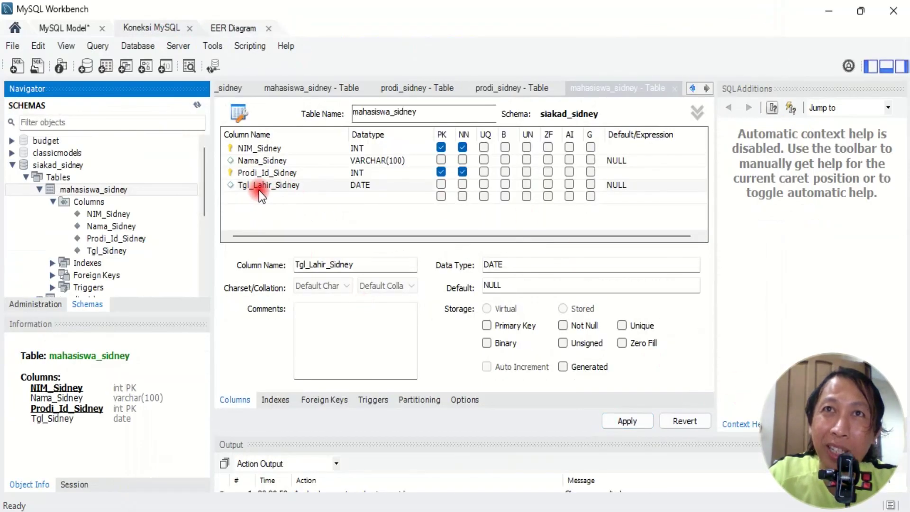
click(632, 423)
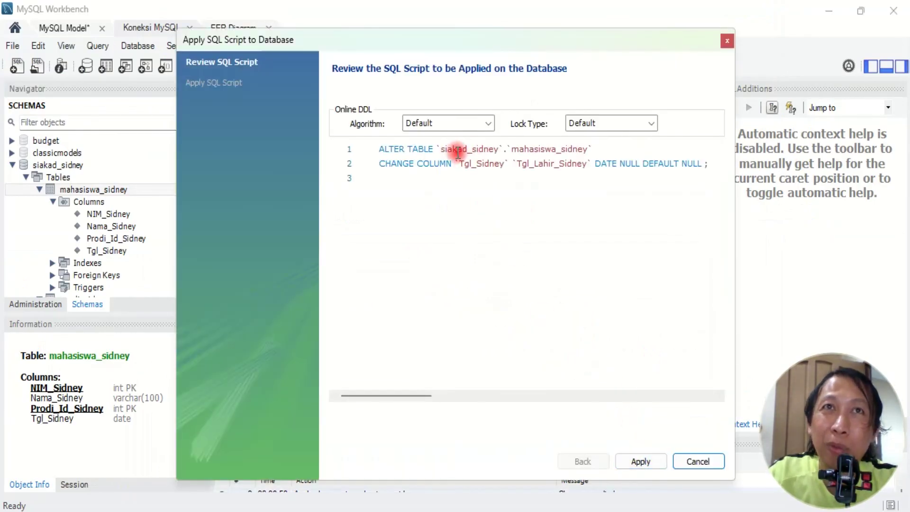
drag(469, 164, 567, 164)
click(644, 458)
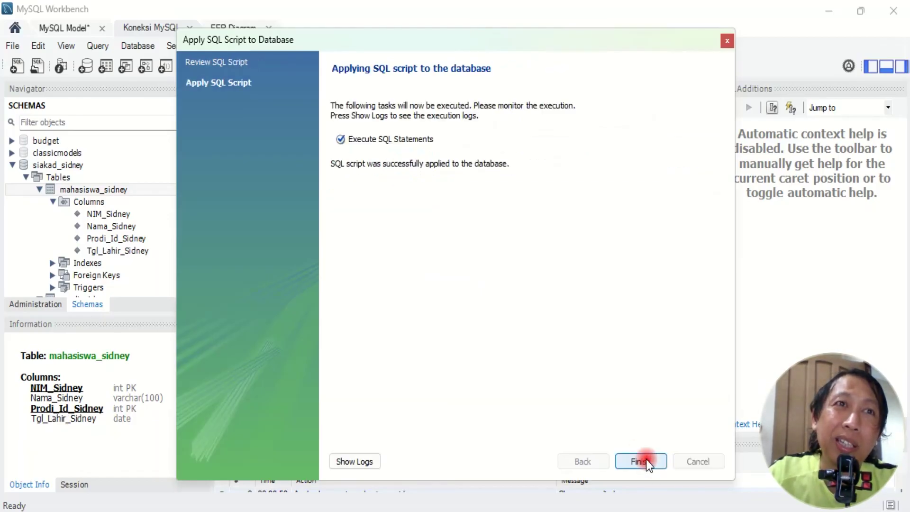
click(653, 459)
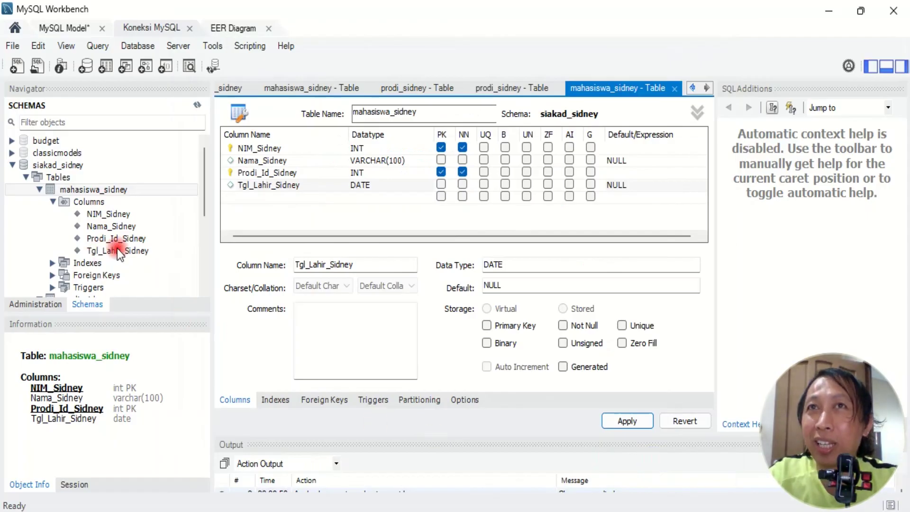
- Go back to the EER diagram and review the Physical Database and EER Model comparison in Paint
click(234, 27)
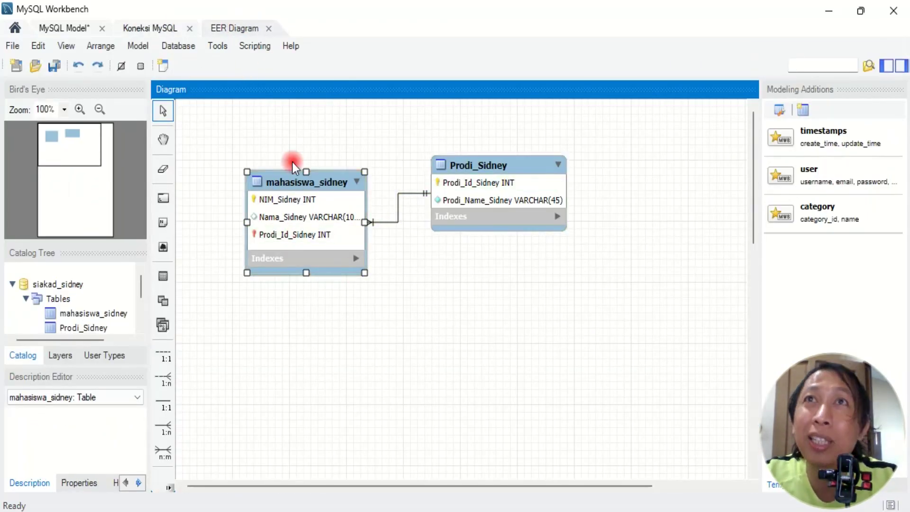
click(191, 45)
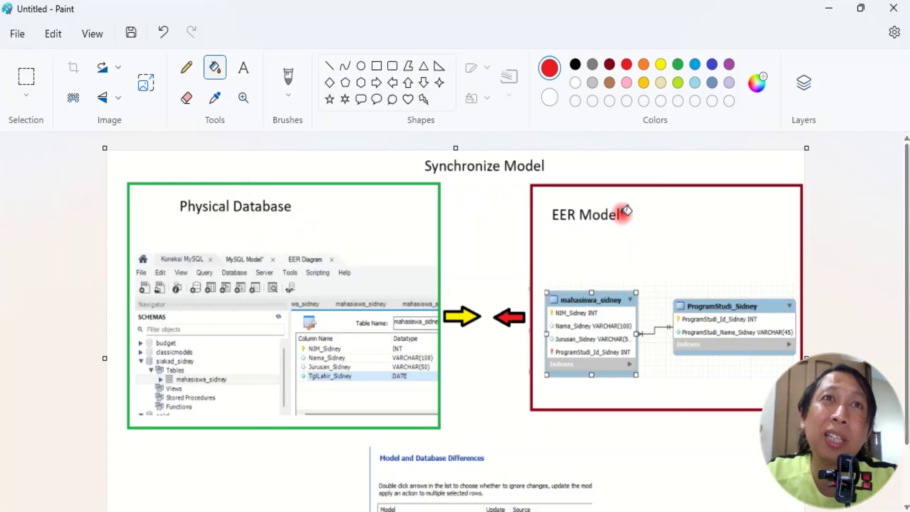
key(alt+Tab)
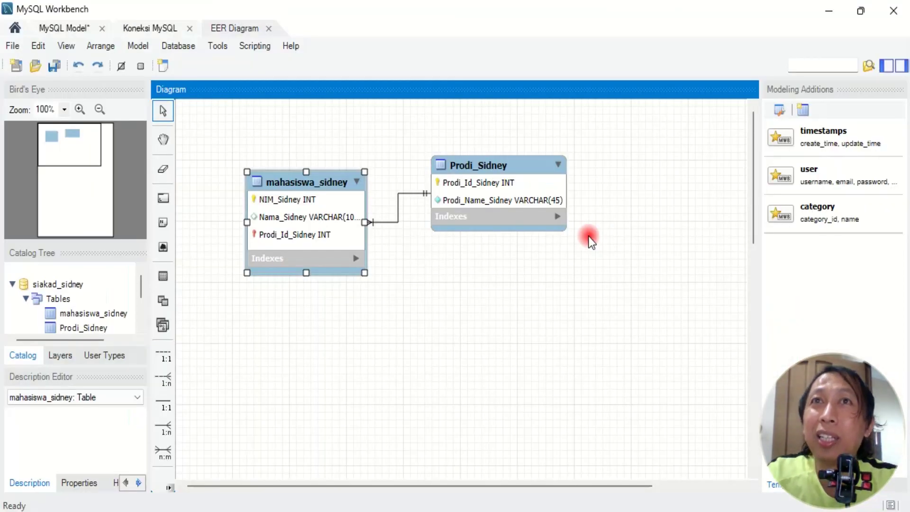
- Start Synchronize Model with the Koneksi MySQL connection, select the siakad_sidney schema, and proceed to the model and database differences
click(196, 47)
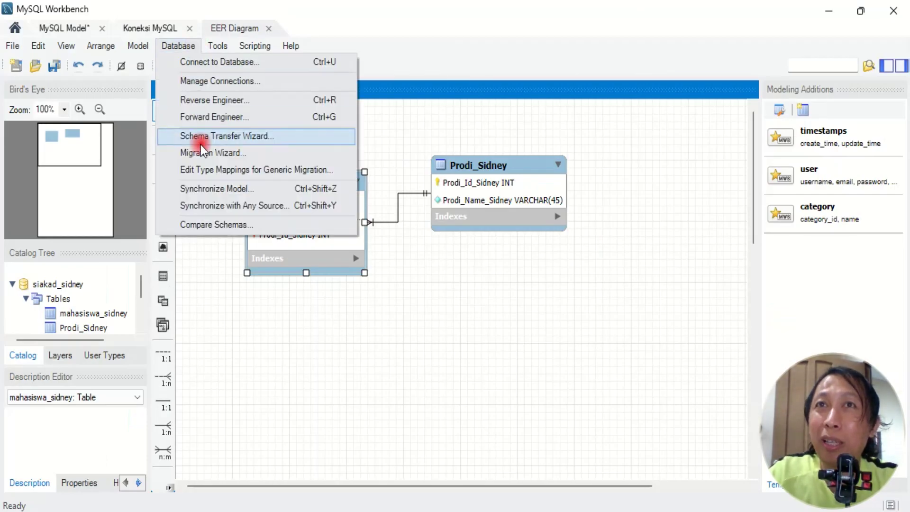
click(217, 188)
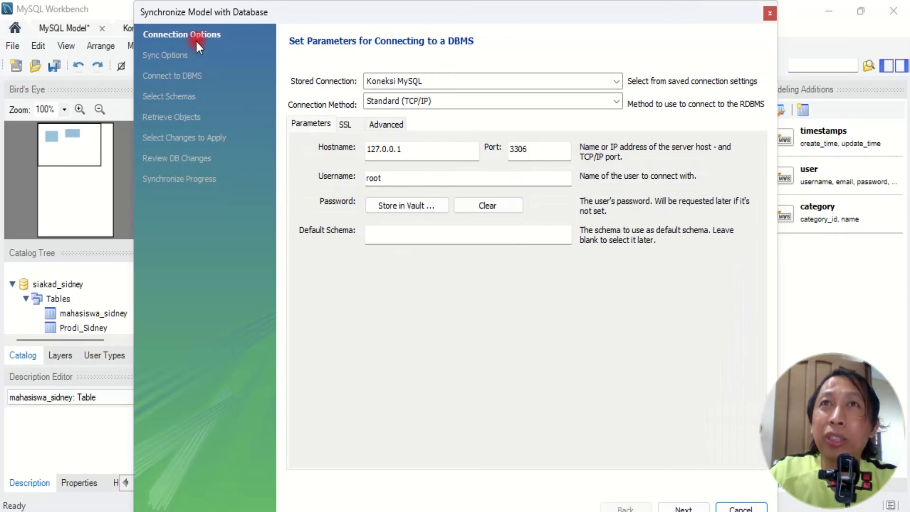
click(683, 507)
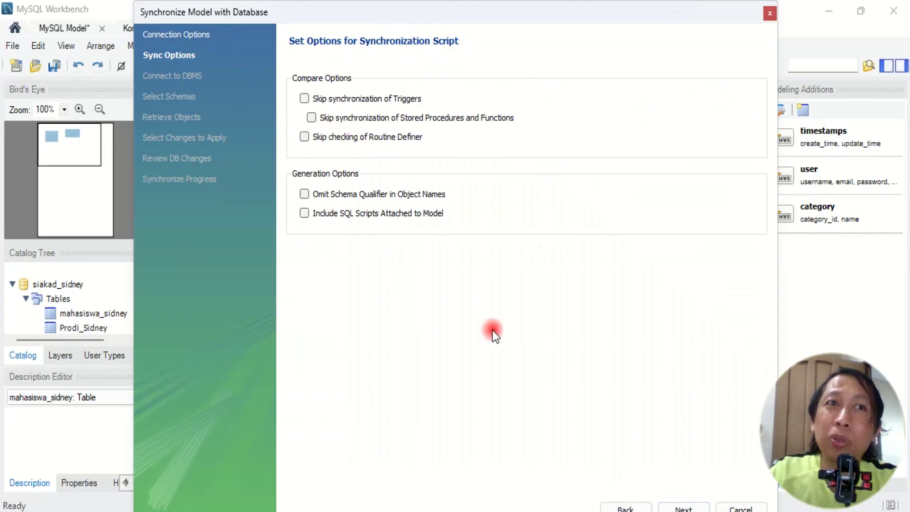
click(684, 507)
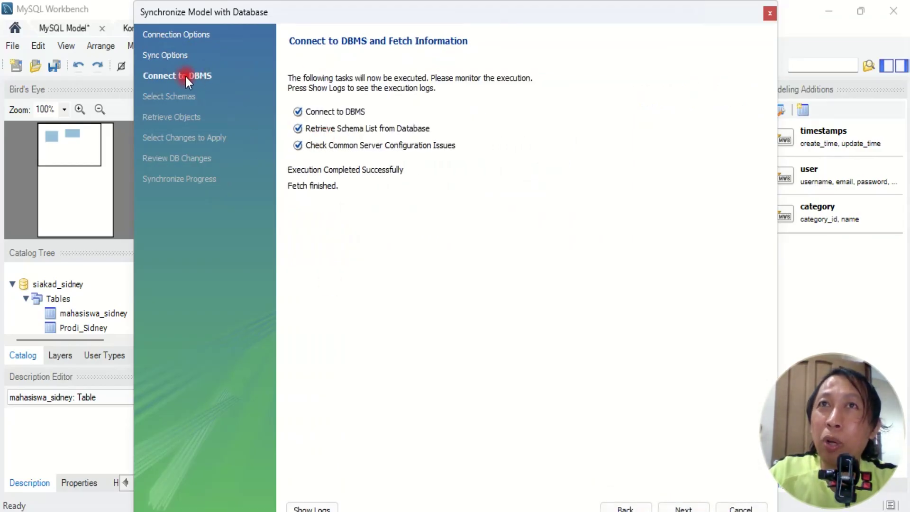
click(683, 507)
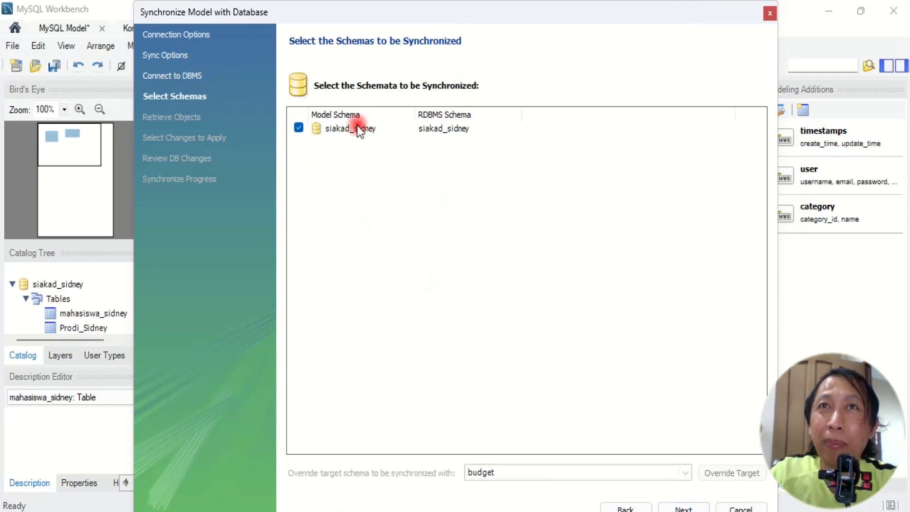
click(357, 125)
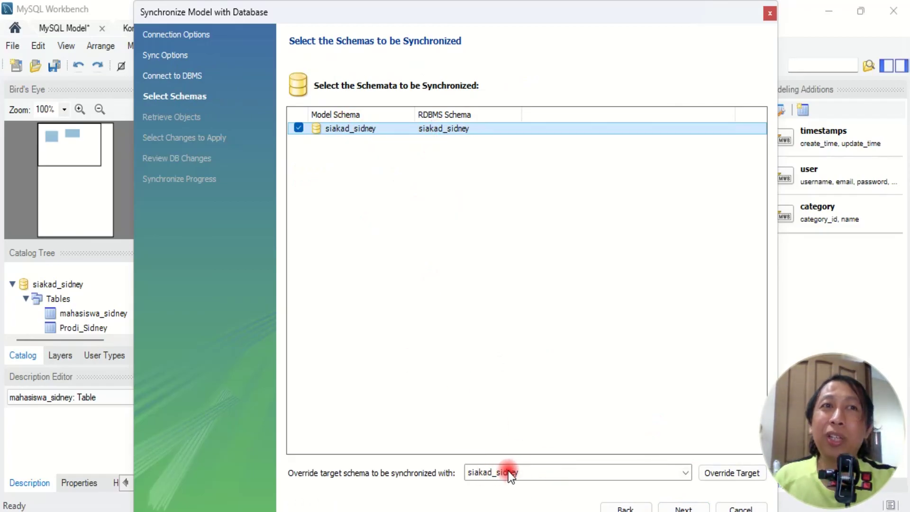
click(690, 507)
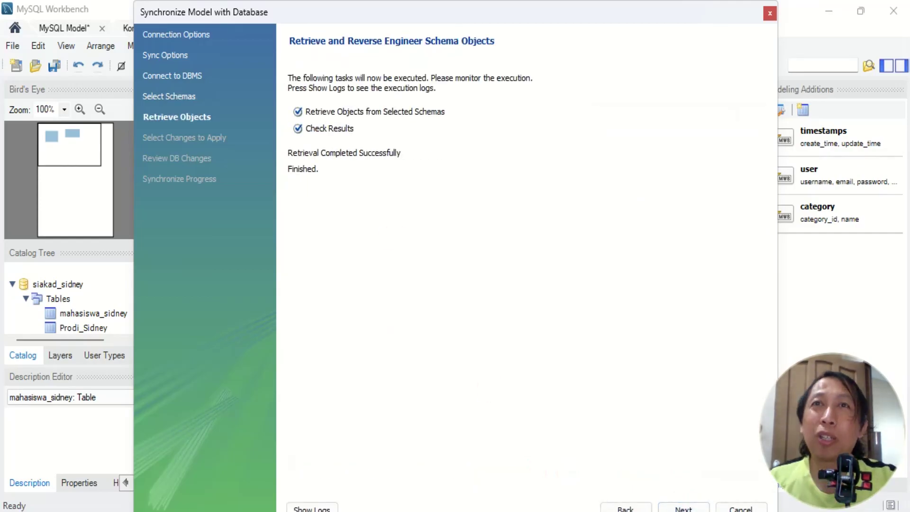
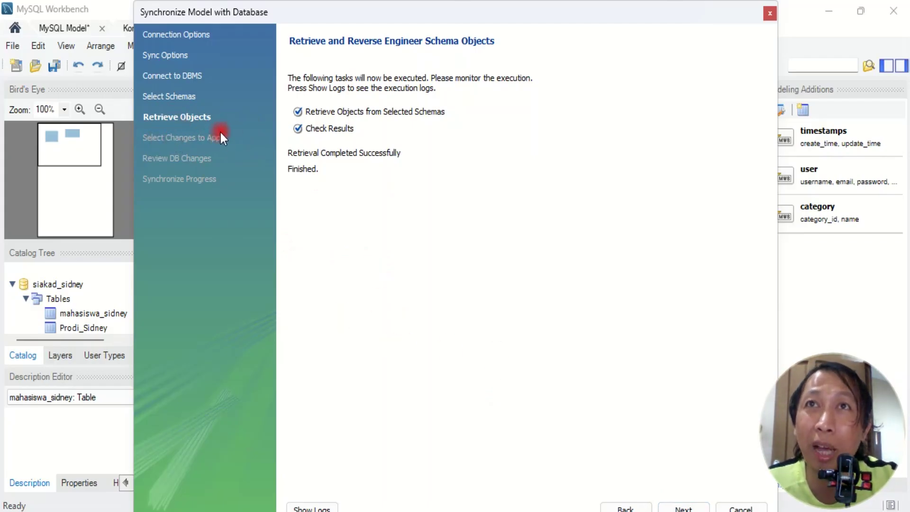
click(684, 506)
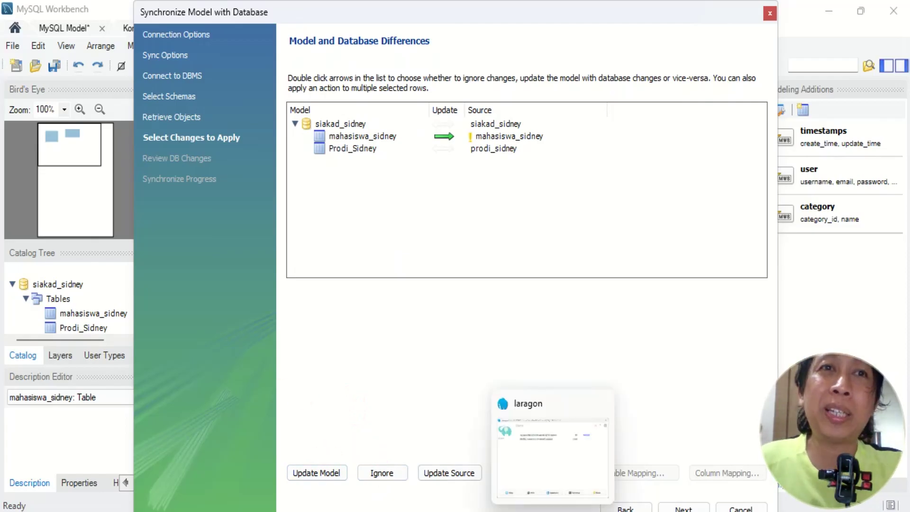
- Check the Tgl_lahir entry for Mahasiswa in the Excel comparison sheet and return to the synchronization wizard
click(559, 511)
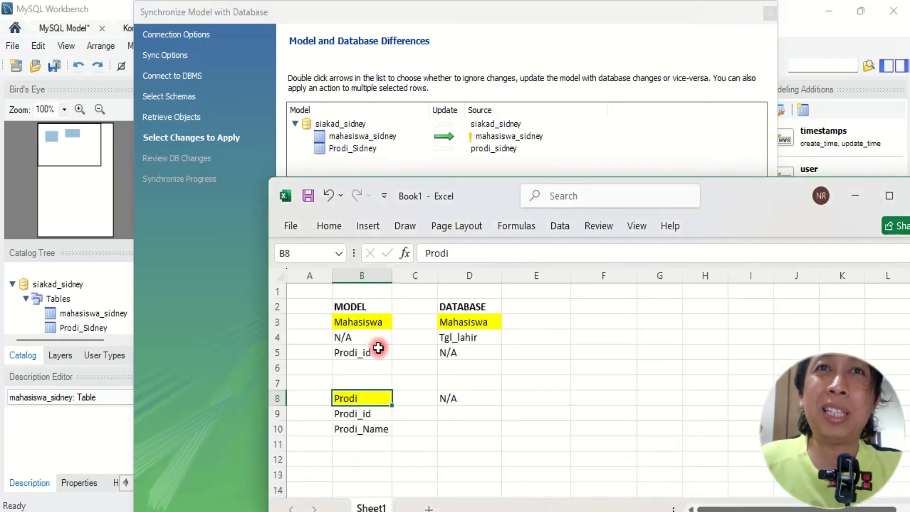
click(473, 337)
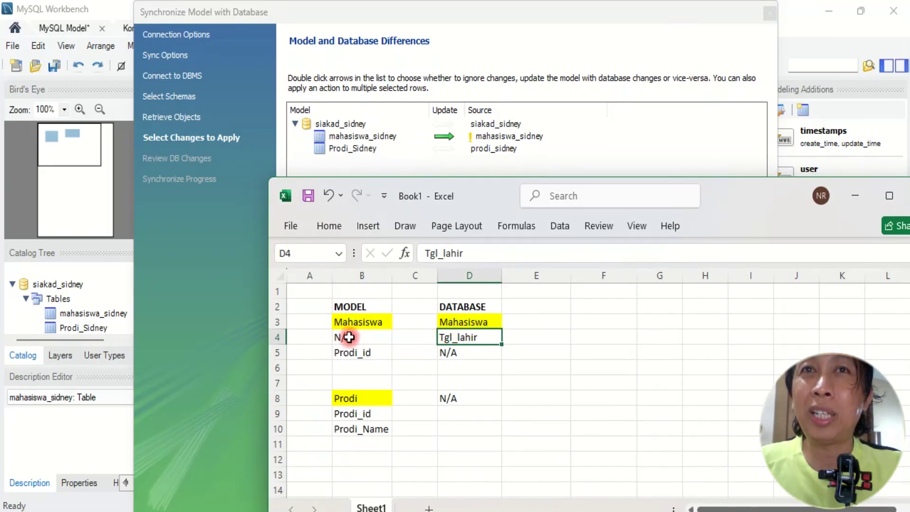
click(354, 52)
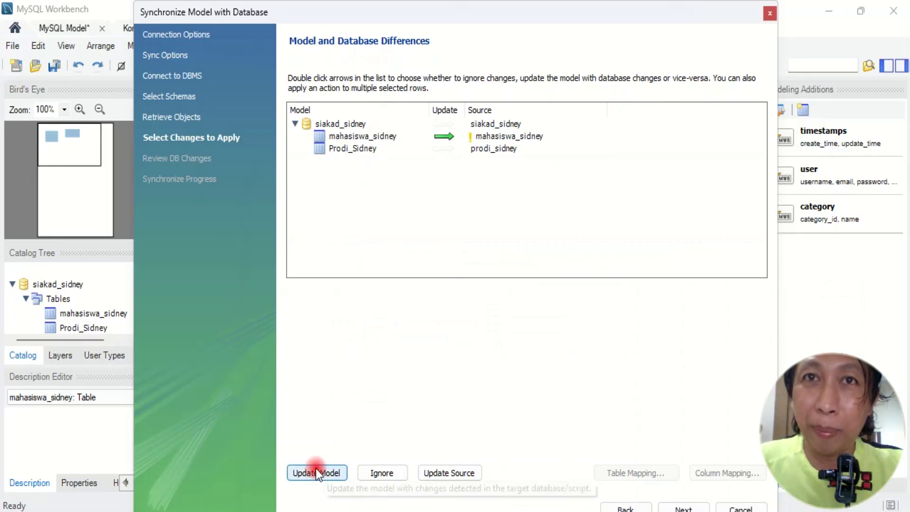
- Select the mahasiswa_sidney difference and set it to update the model from the database
click(458, 472)
click(332, 472)
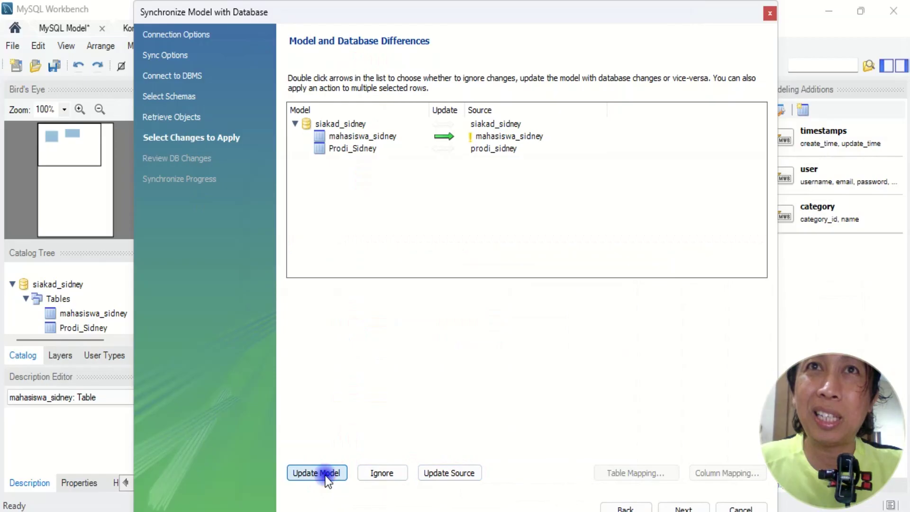
click(446, 473)
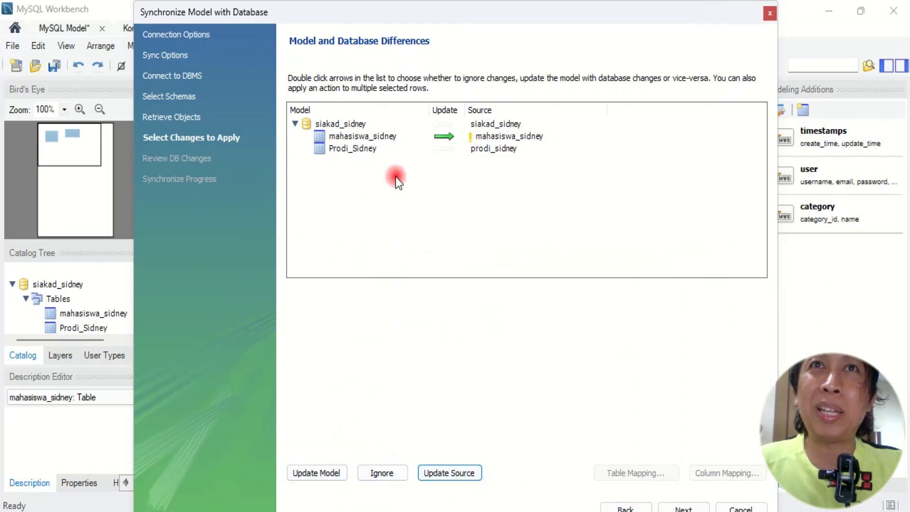
click(384, 134)
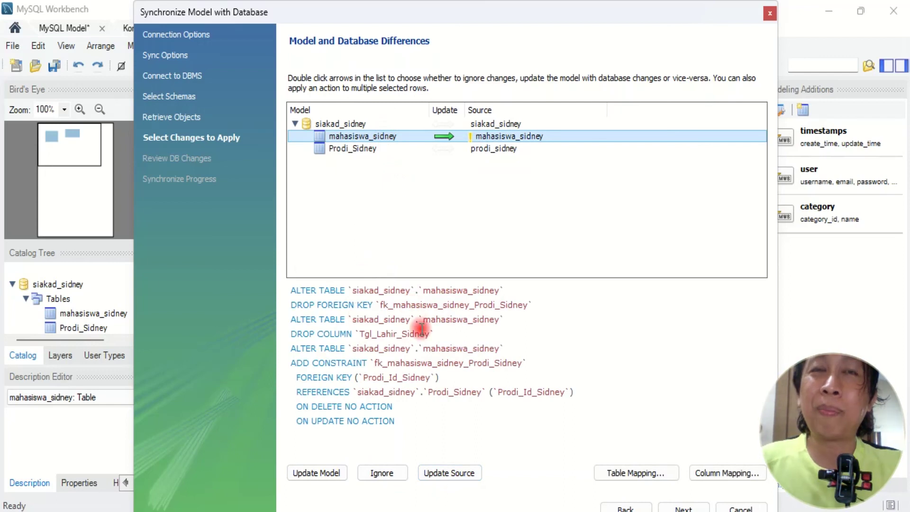
click(322, 471)
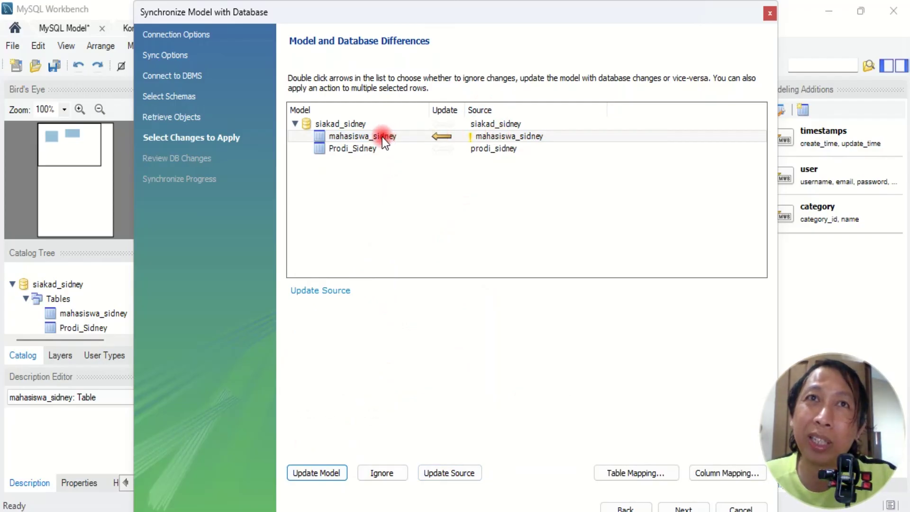
- Inspect the column mapping of mahasiswa_sidney, keep Tgl_Lahir_Sidney as its own target column, and accept the mapping
click(730, 473)
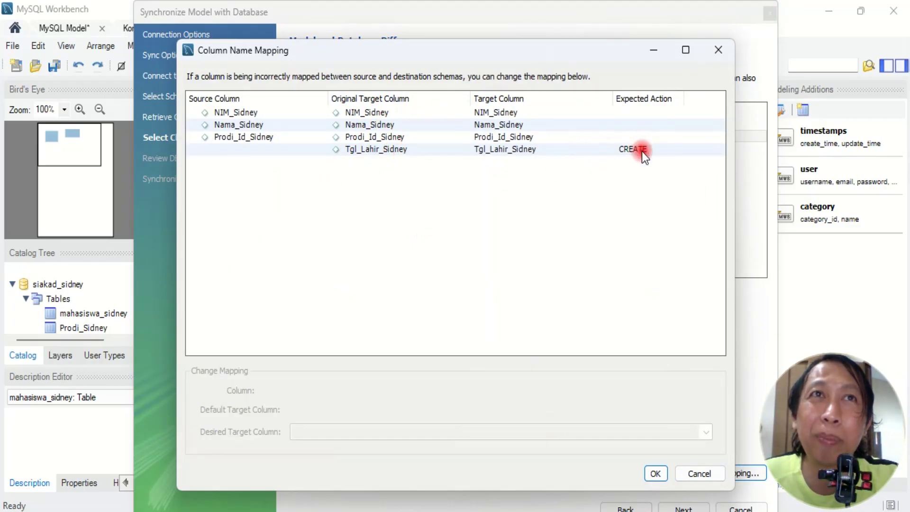
click(380, 149)
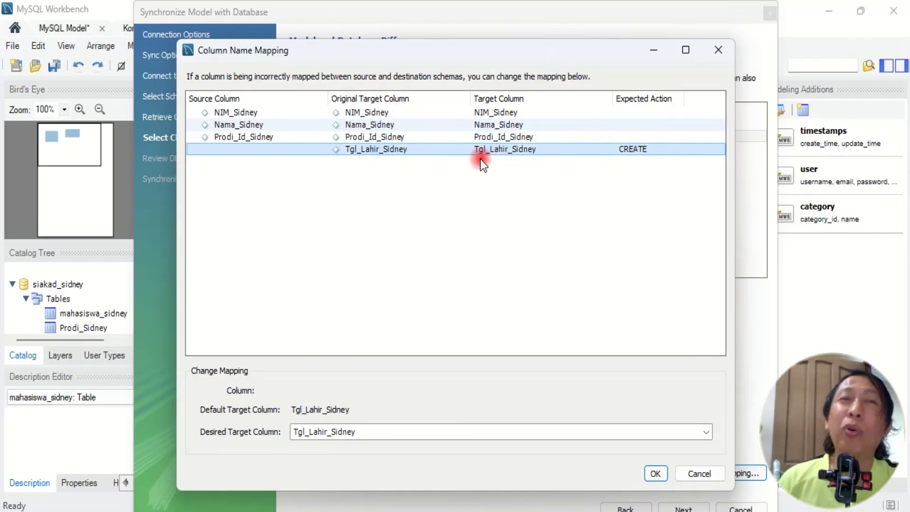
click(516, 137)
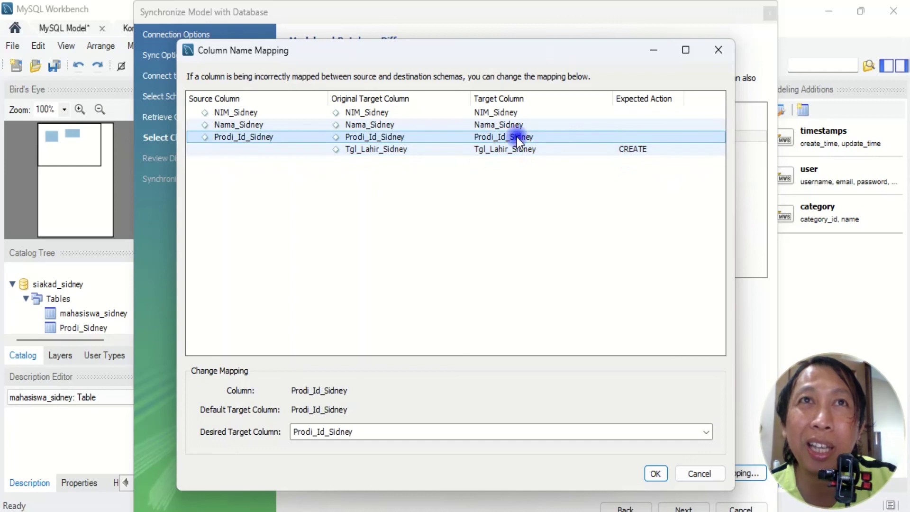
click(510, 126)
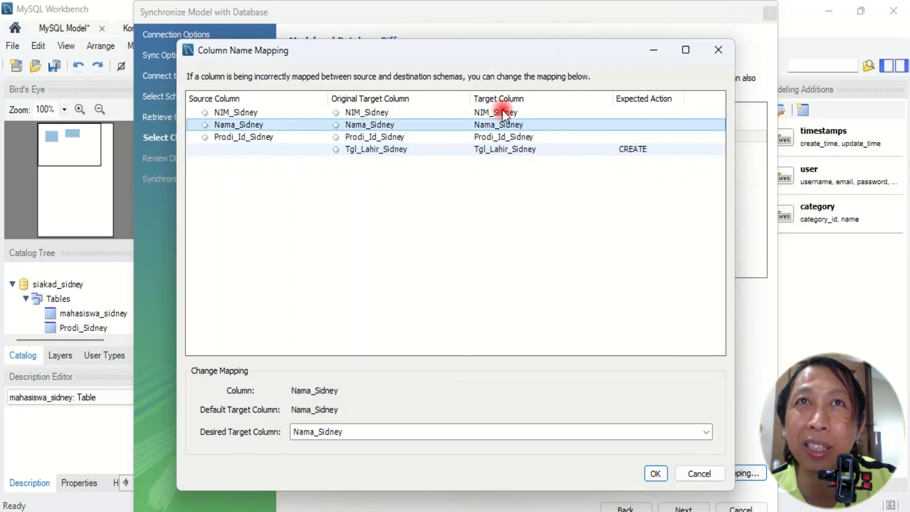
click(502, 111)
click(371, 153)
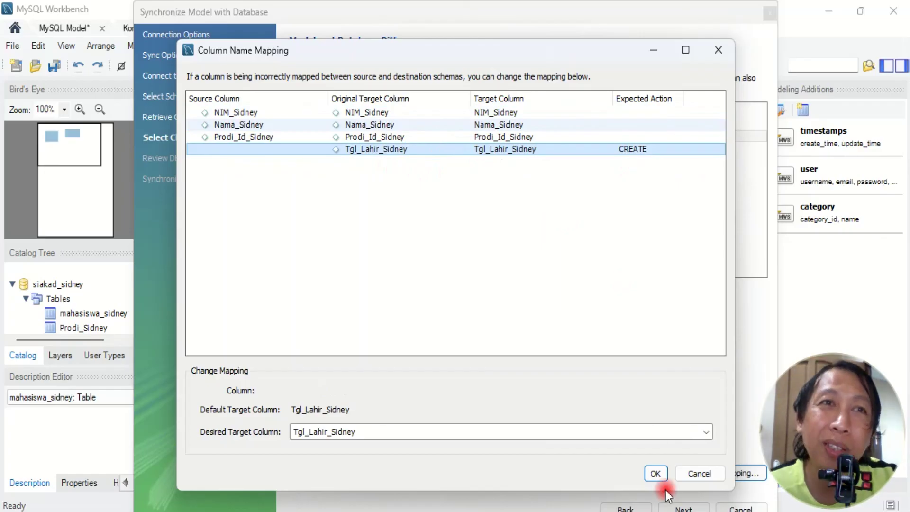
click(656, 473)
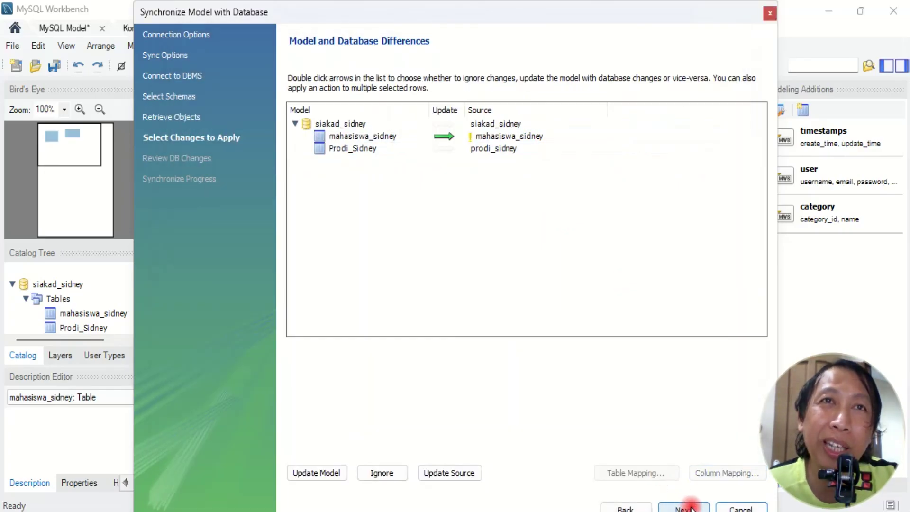
- Preview the database change script, examine the DROP COLUMN statement for Tgl_Lahir_Sidney, and go back to the model and database differences
click(690, 508)
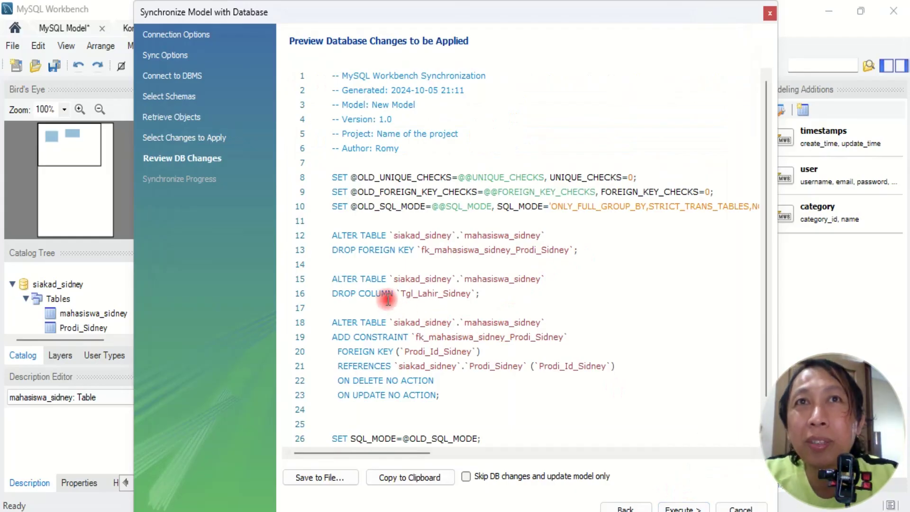
drag(359, 295, 500, 296)
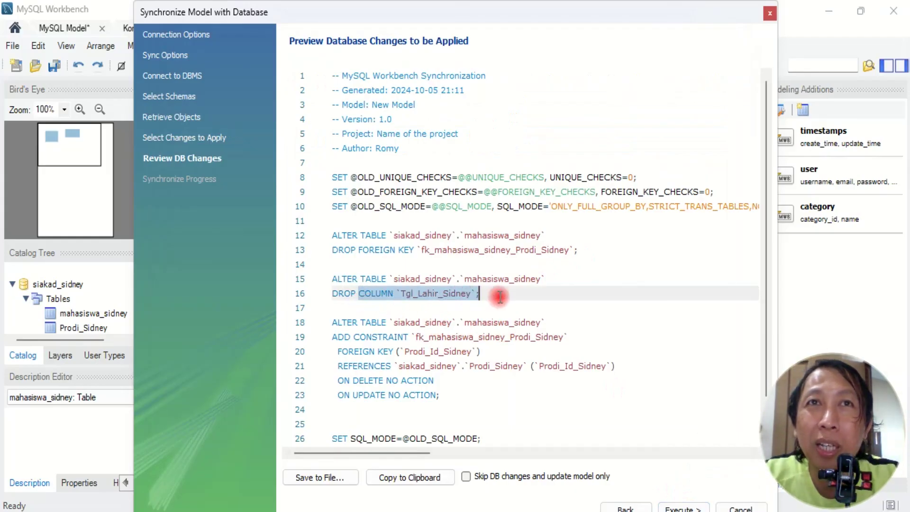
click(421, 264)
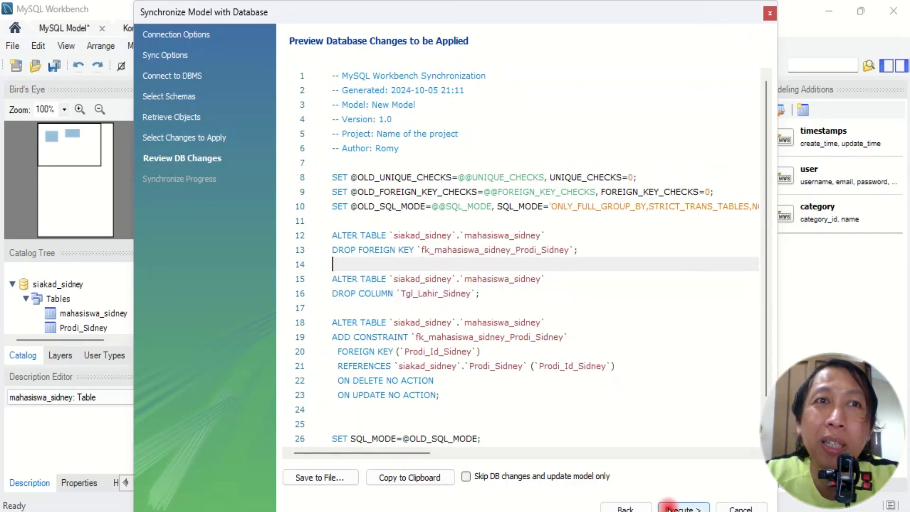
click(639, 507)
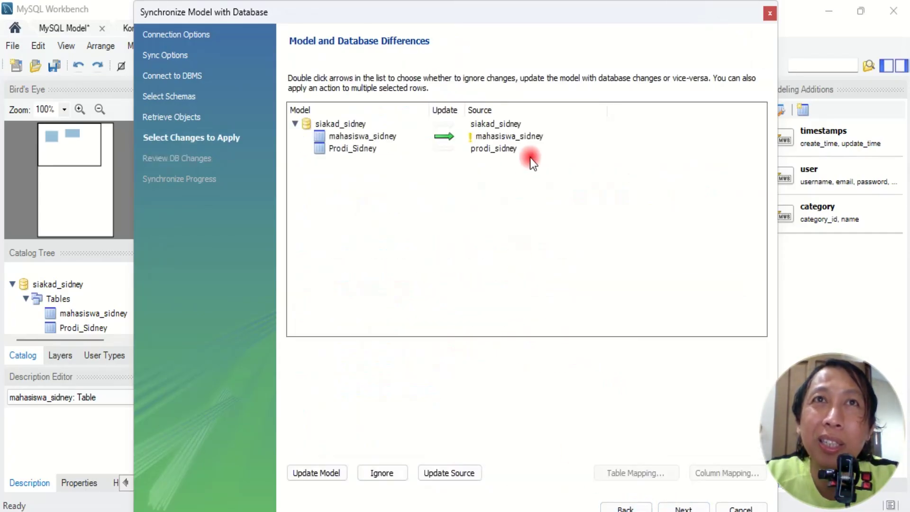
- Switch the mahasiswa_sidney synchronization direction to Update Model and continue to the database changes preview
click(331, 473)
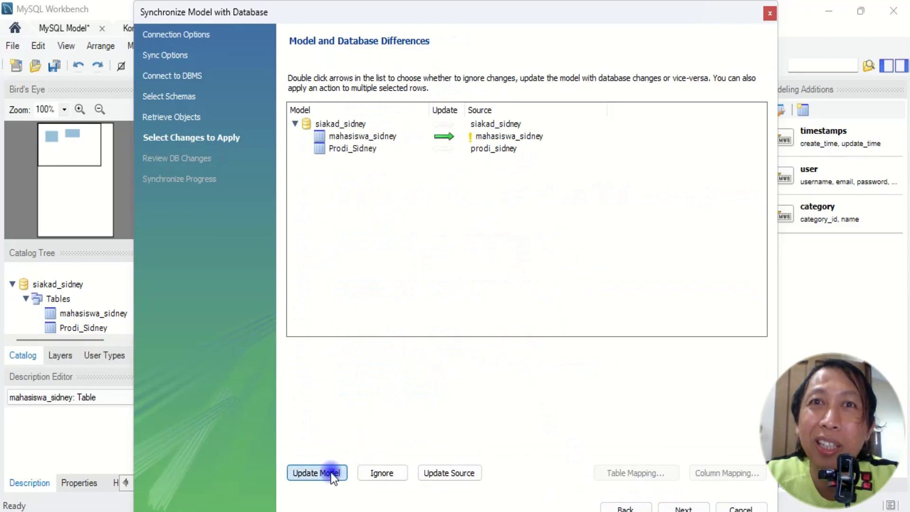
click(397, 135)
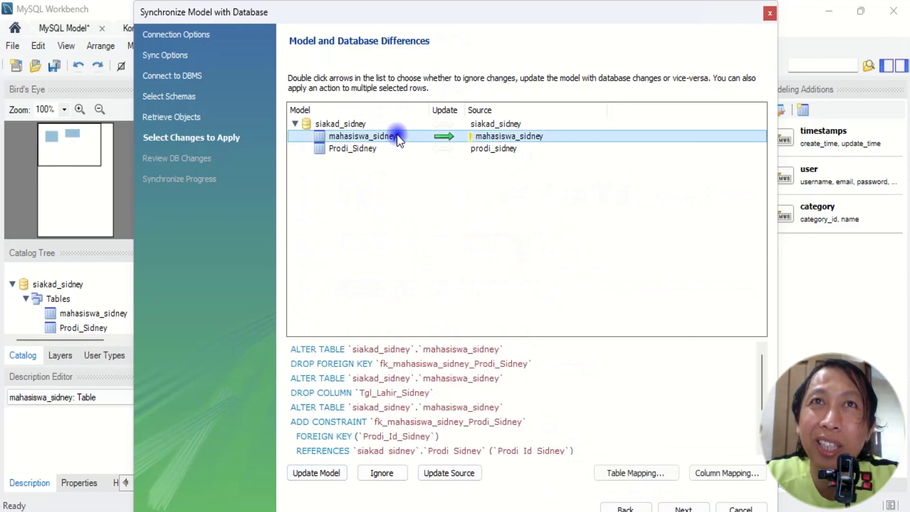
click(326, 472)
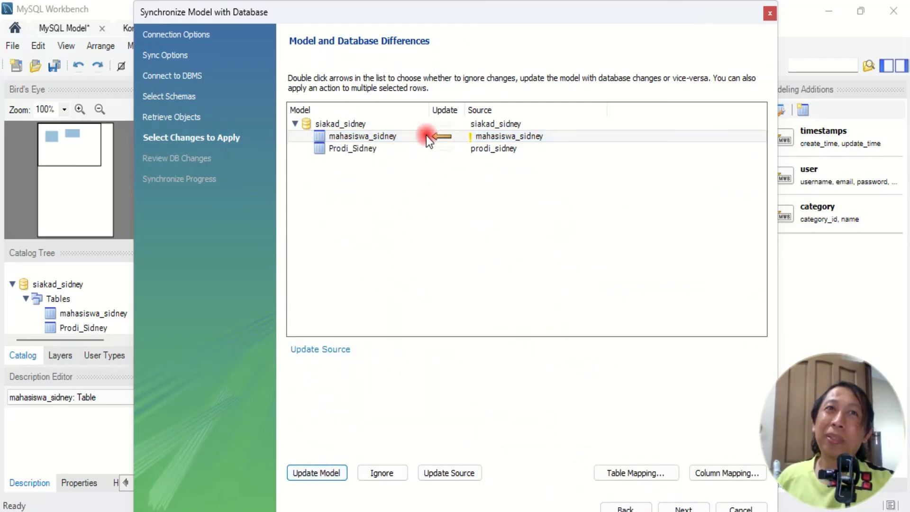
click(683, 506)
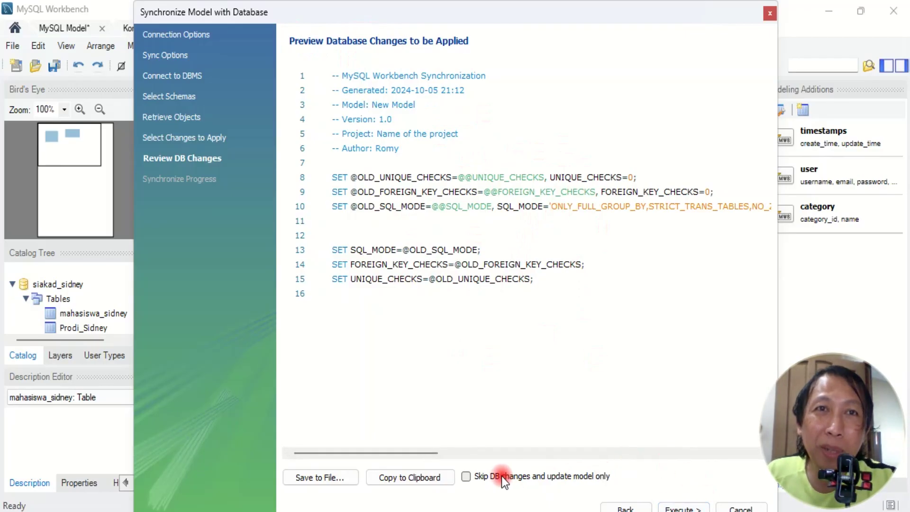
- Run the synchronization with database changes skipped, close the wizard, and enlarge the mahasiswa_sidney table in the diagram to show all its columns
click(467, 476)
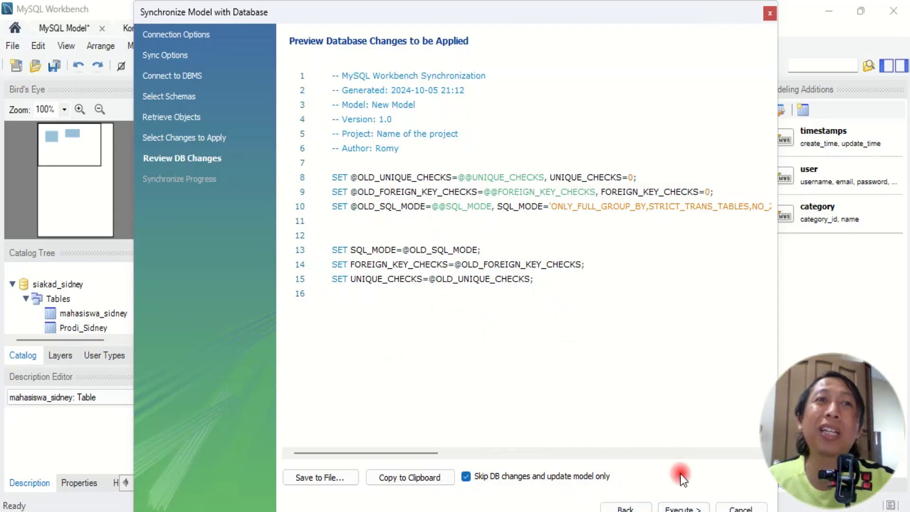
click(680, 508)
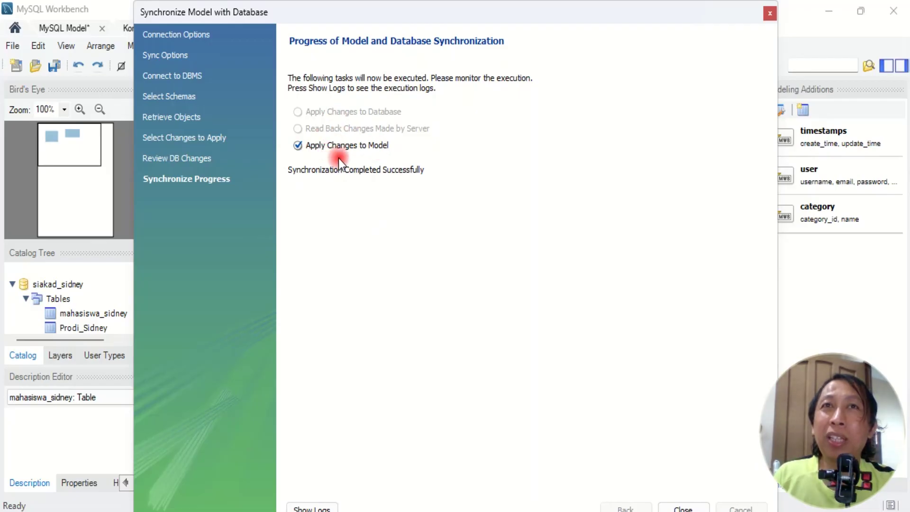
click(686, 506)
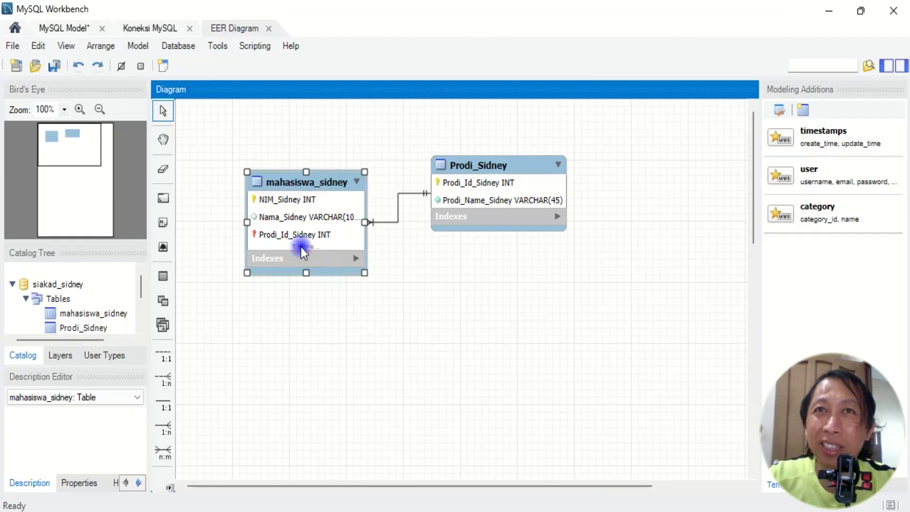
drag(307, 273, 313, 305)
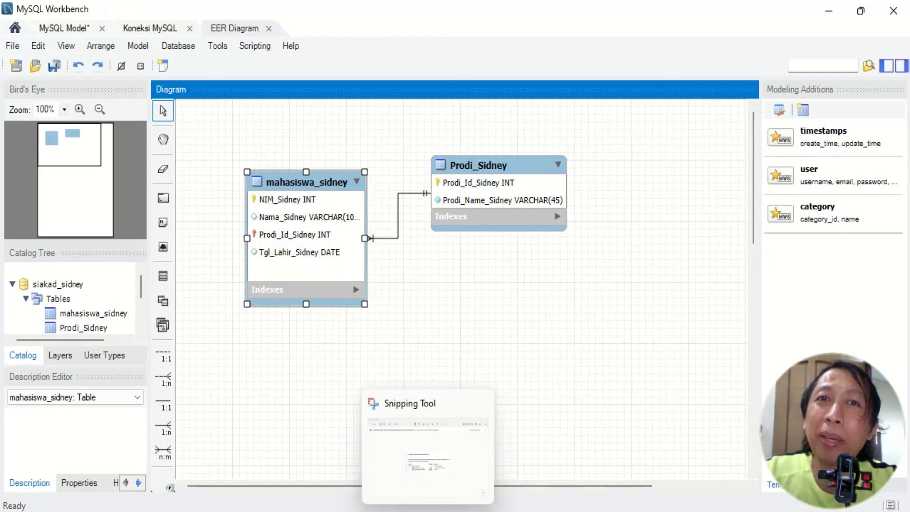
- Compare the EER diagram with the Paint illustration and the siakad_sidney table columns in the Koneksi MySQL connection
click(393, 510)
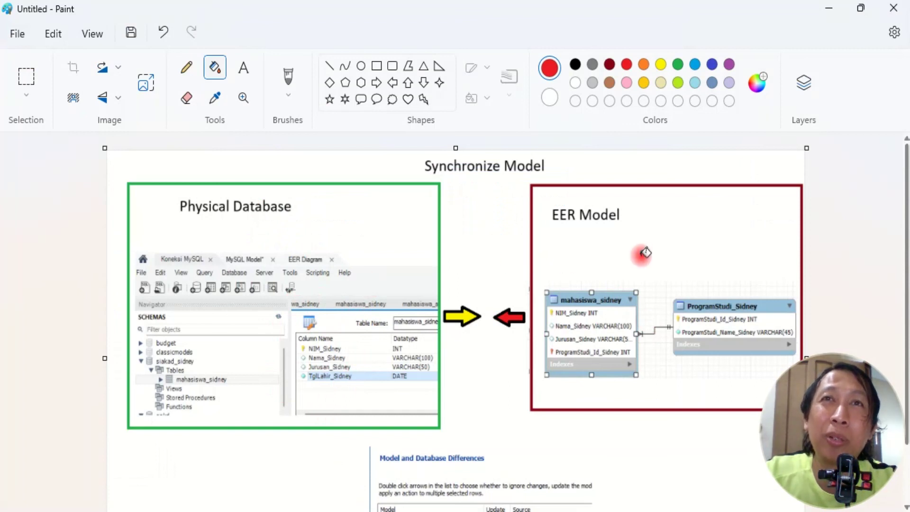
key(alt+Tab)
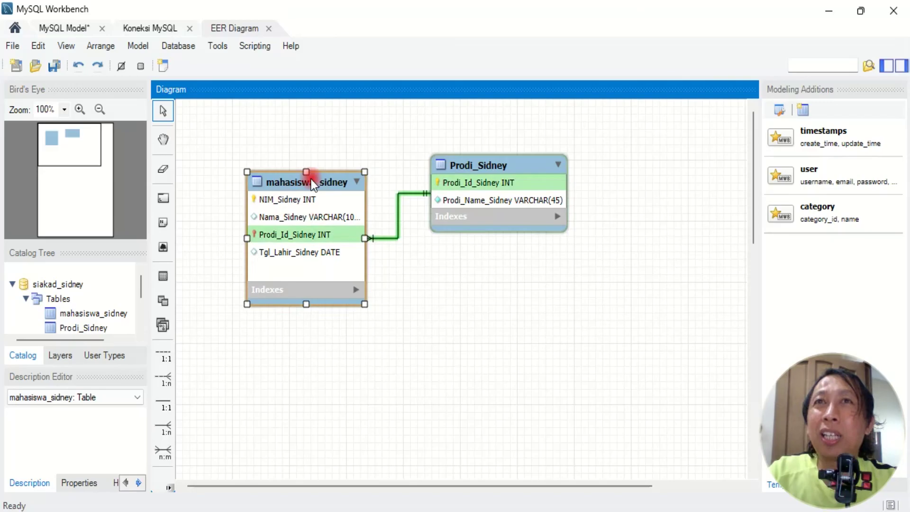
click(140, 29)
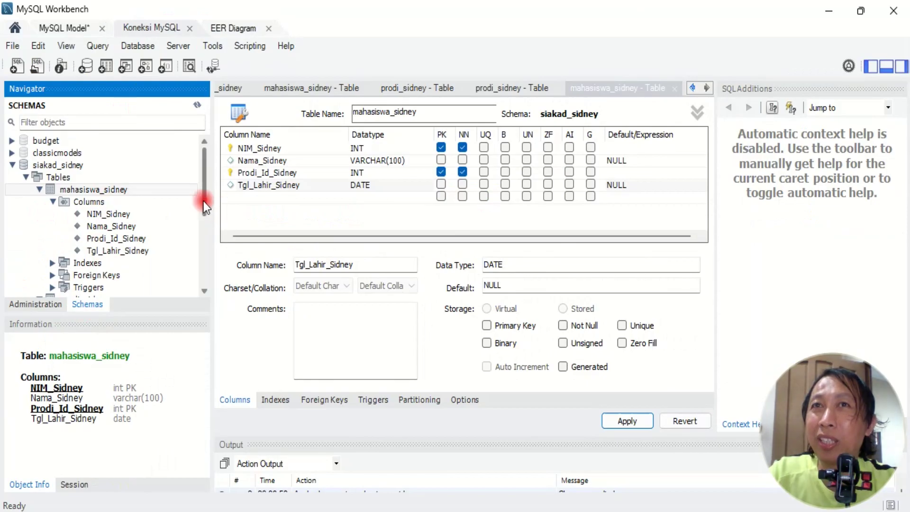
drag(203, 201, 204, 240)
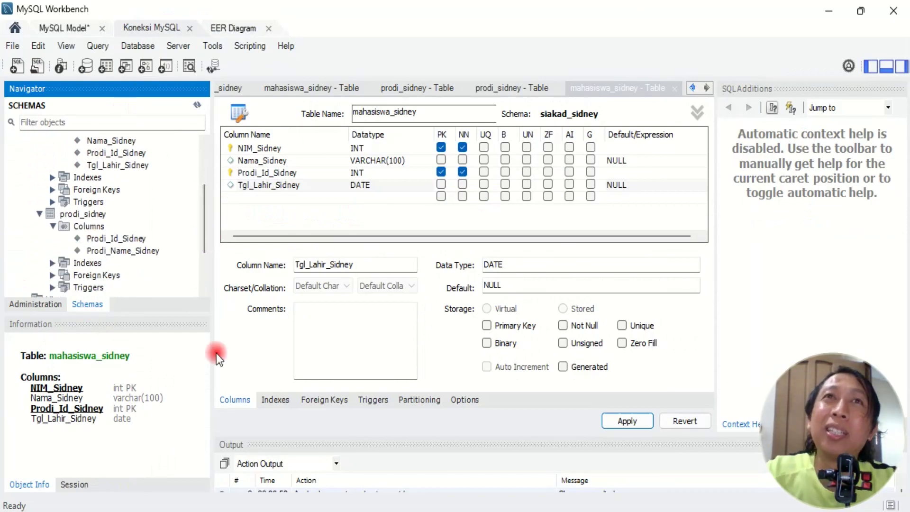
click(234, 29)
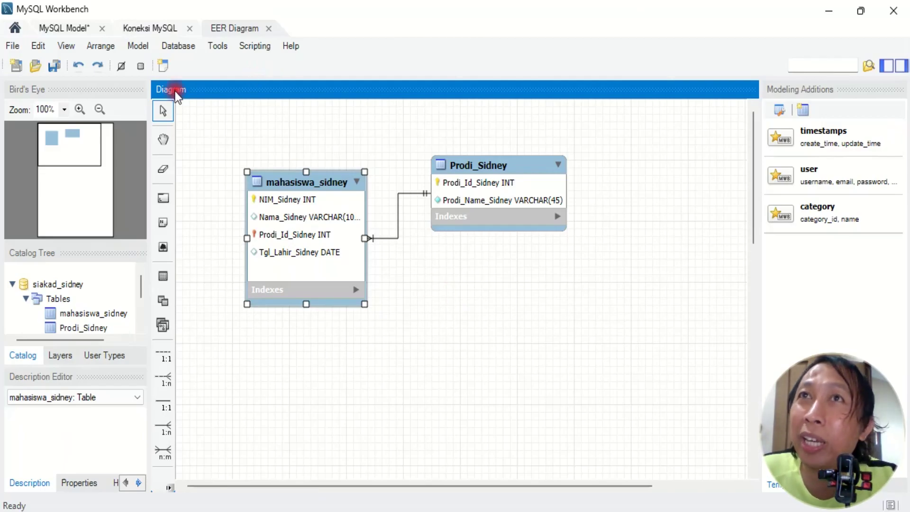
- Save the model as a new file named EER Siakad v4.mwb in the mysqlsampledatabase folder
click(55, 66)
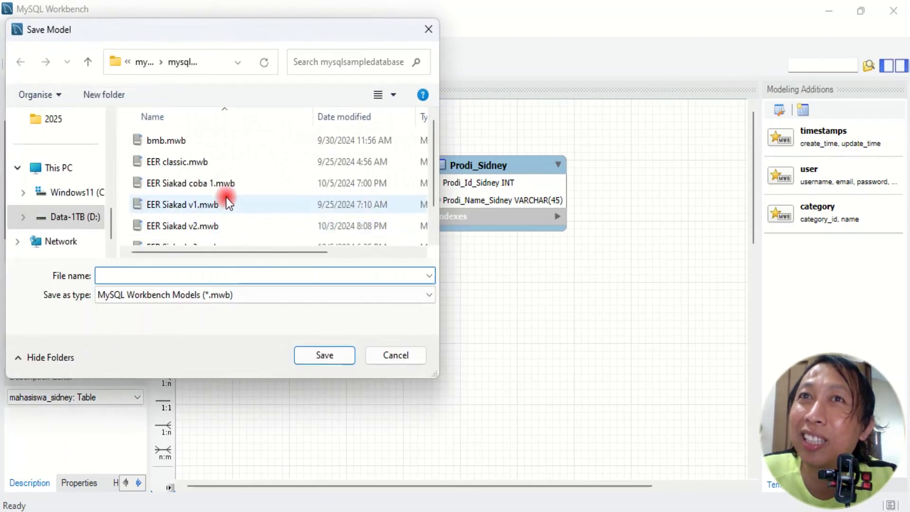
scroll(226, 197, down, 1)
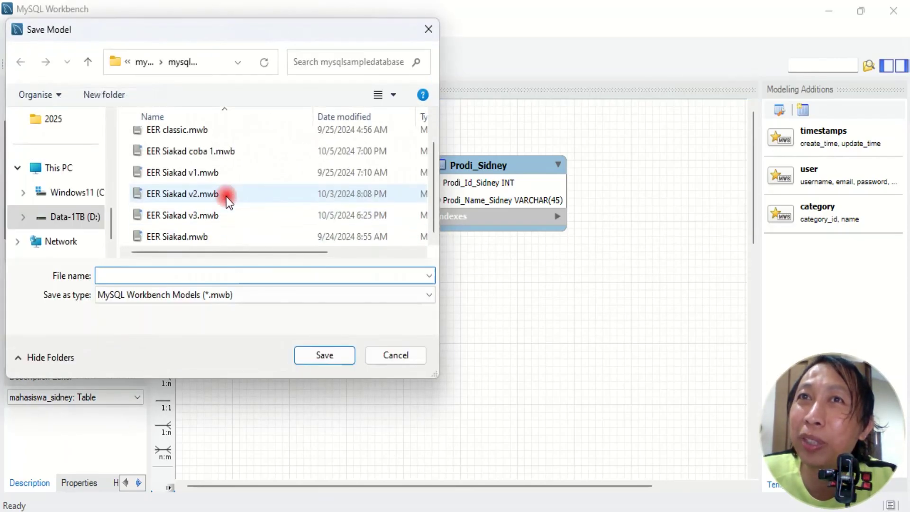
click(195, 215)
drag(140, 275, 150, 275)
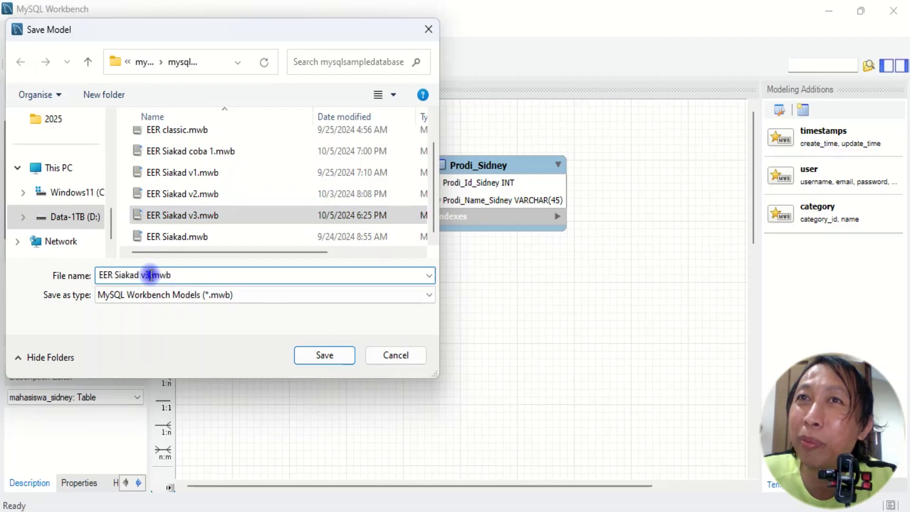
key(BackSpace)
text(4)
click(327, 362)
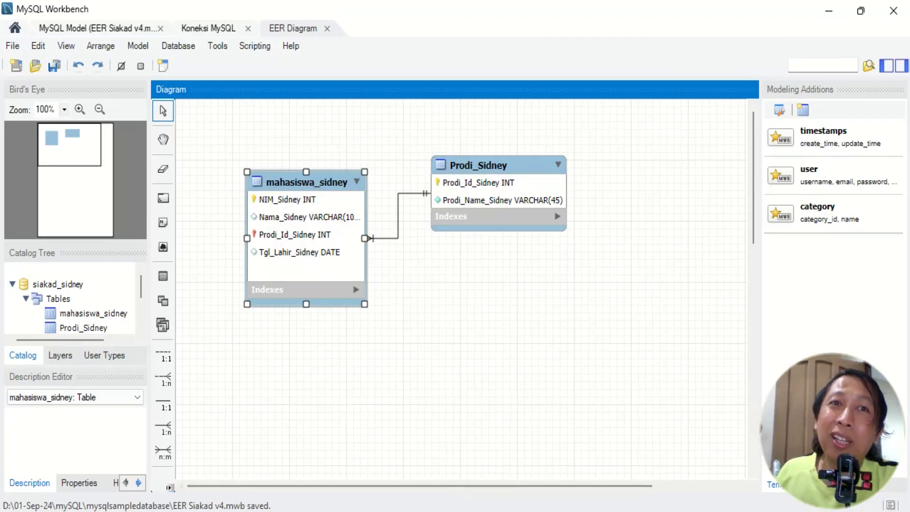
key(alt+Tab)
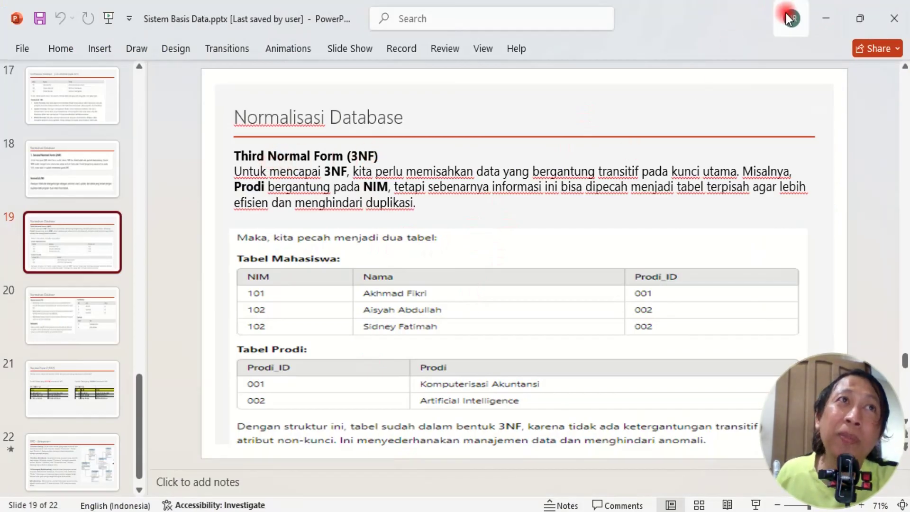
click(827, 18)
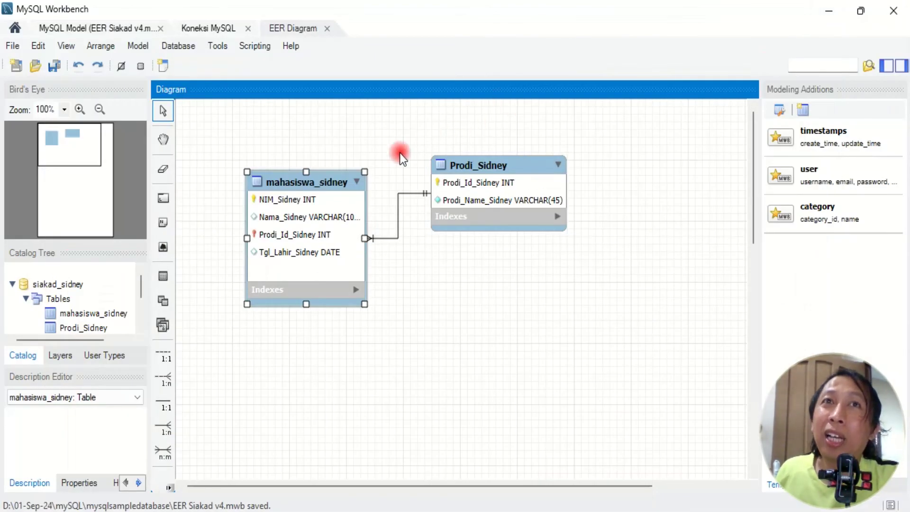